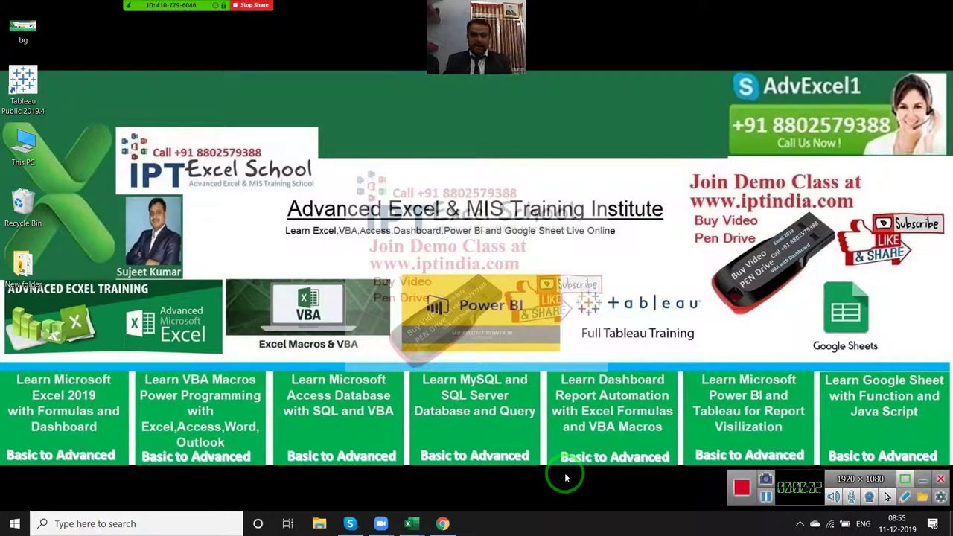
- Enable HD for the outgoing camera in Zoom's Video settings, then close Settings
left_click(35, 9)
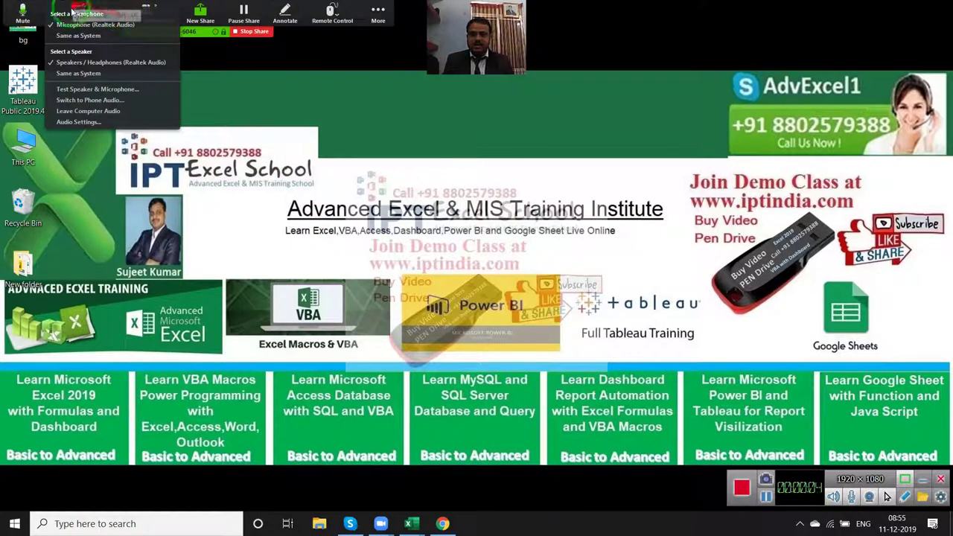
left_click(331, 112)
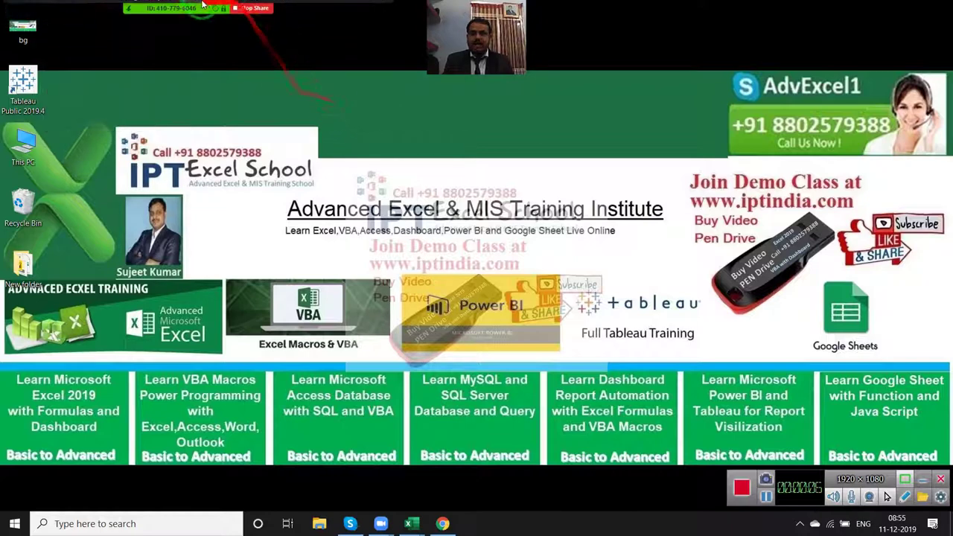
left_click(99, 9)
left_click(98, 9)
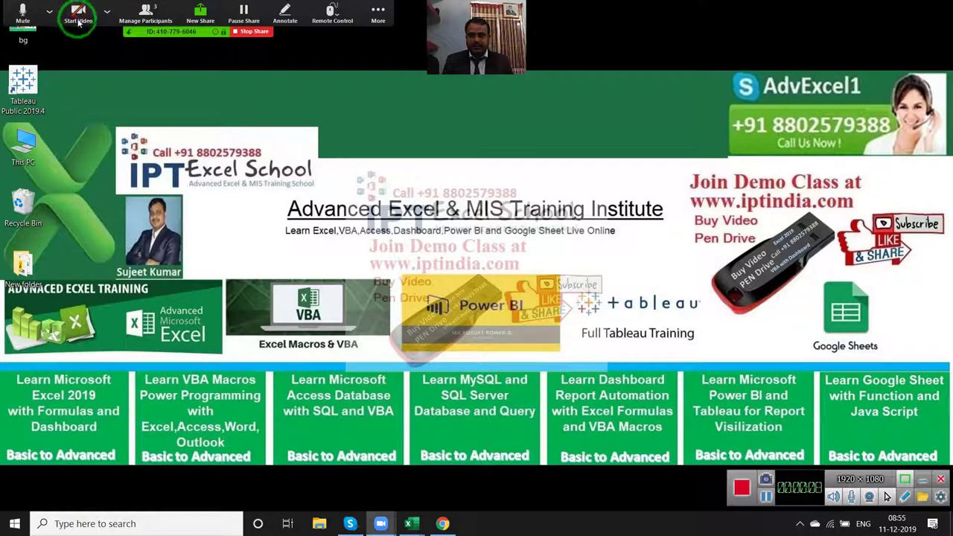
left_click(108, 13)
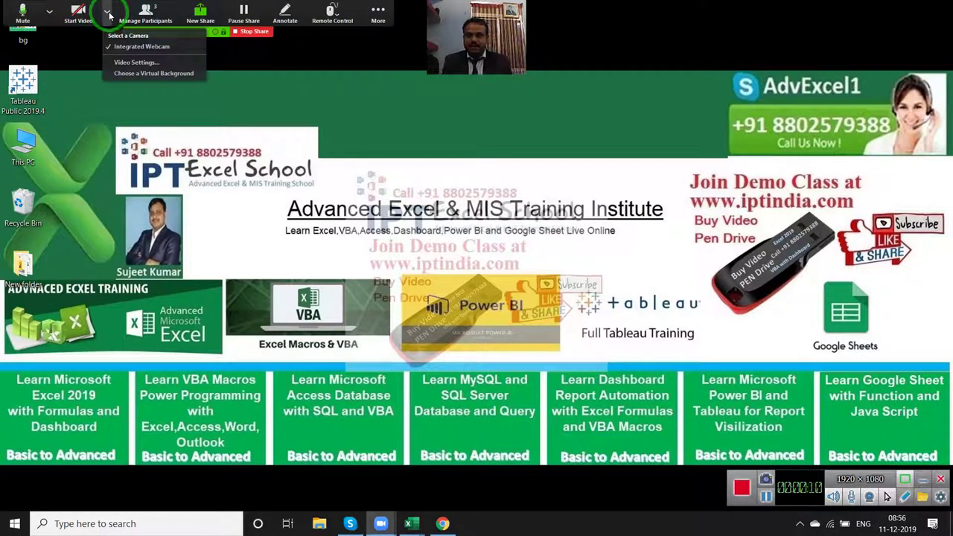
left_click(119, 65)
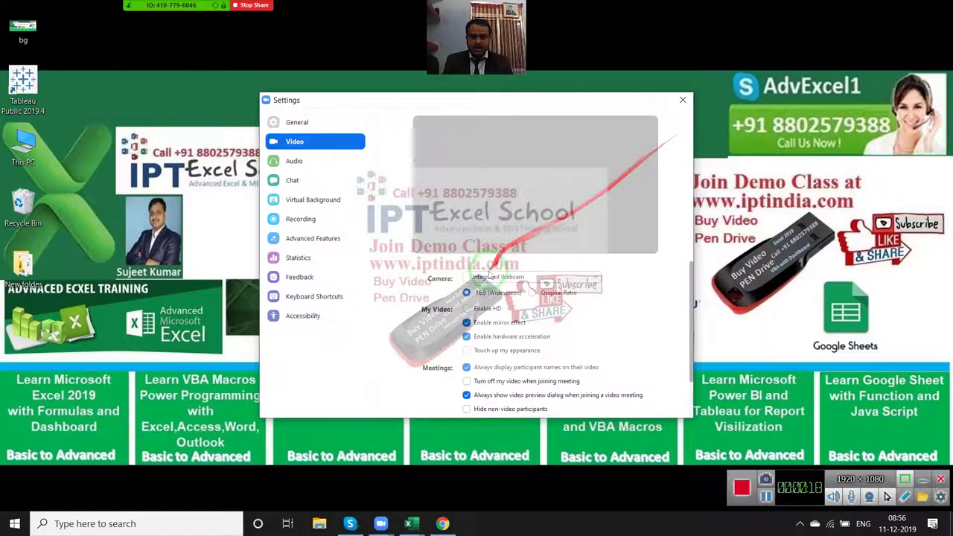
left_click(467, 308)
left_click(681, 99)
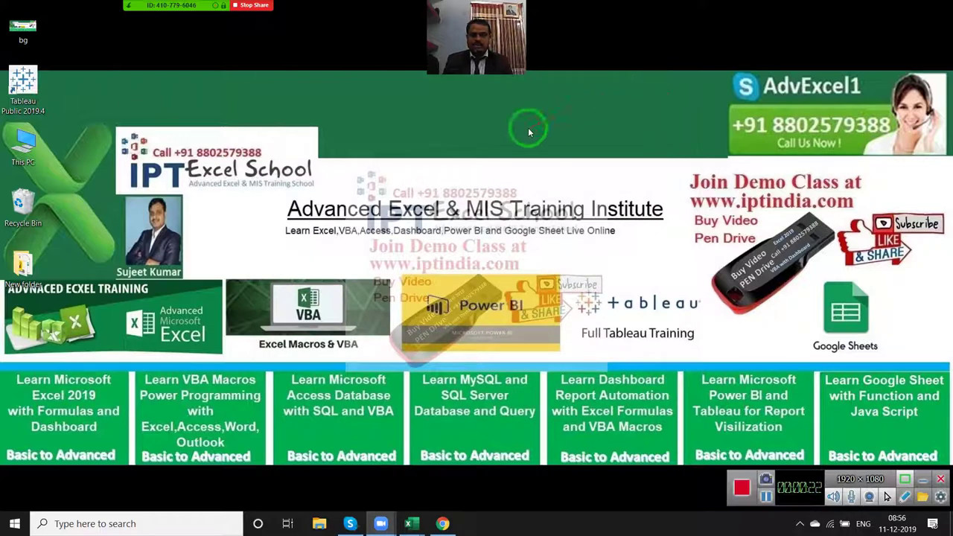
- Open the Microsoft Support article on customizing number formats in Chrome
left_click(443, 524)
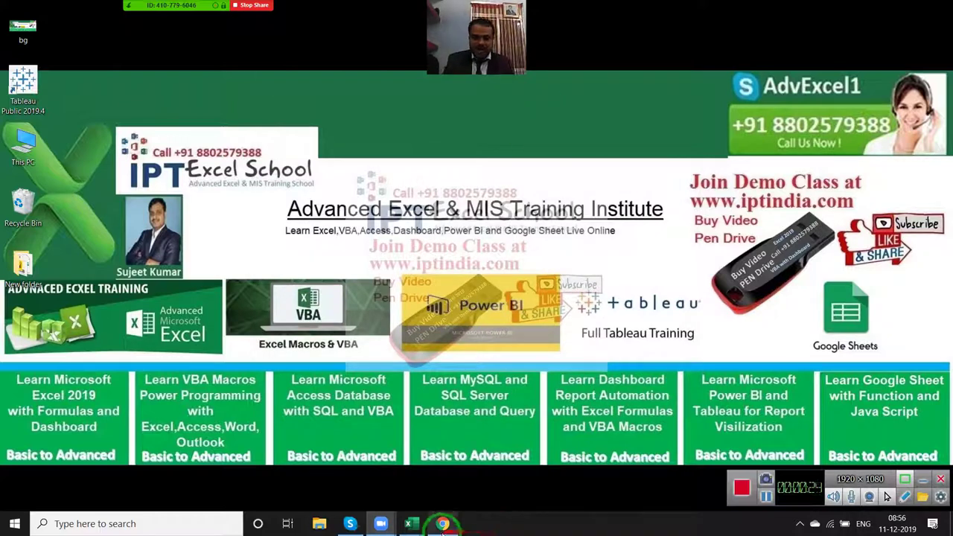
mouse_move(444, 526)
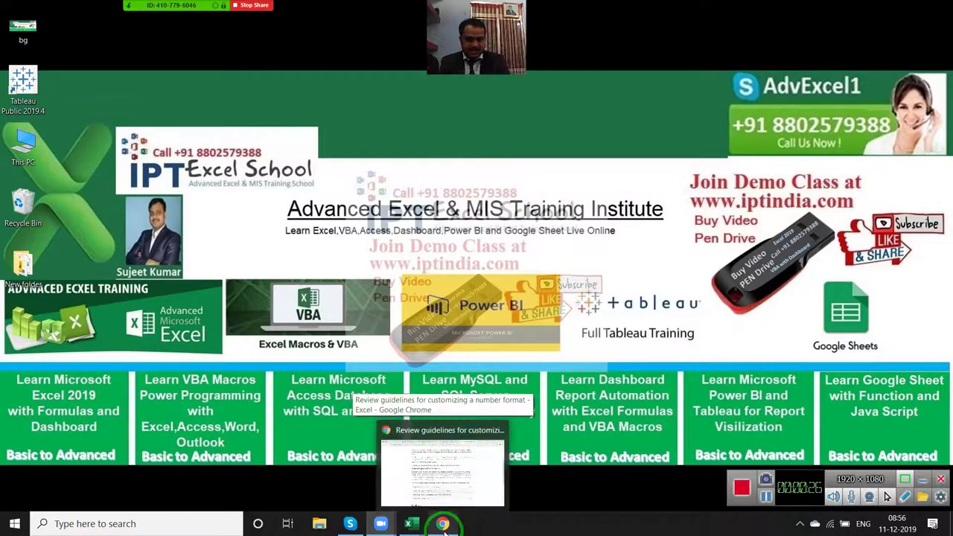
left_click(444, 526)
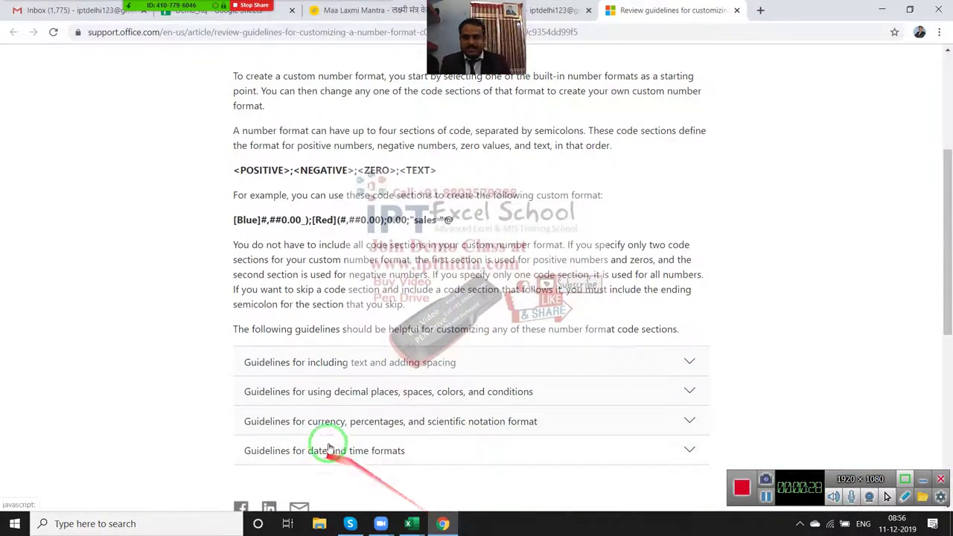
scroll(330, 434, "up", 5)
scroll(331, 424, "down", 3)
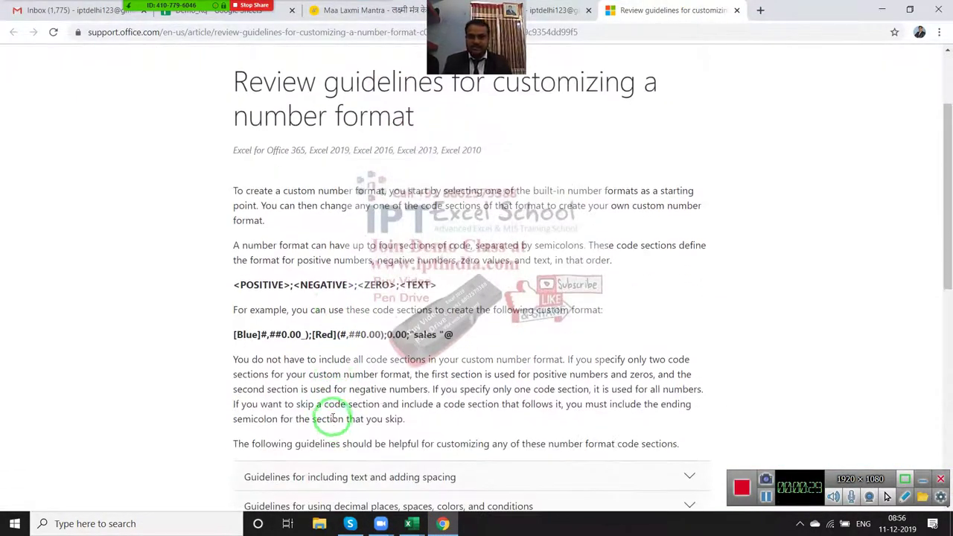
scroll(330, 415, "up", 1)
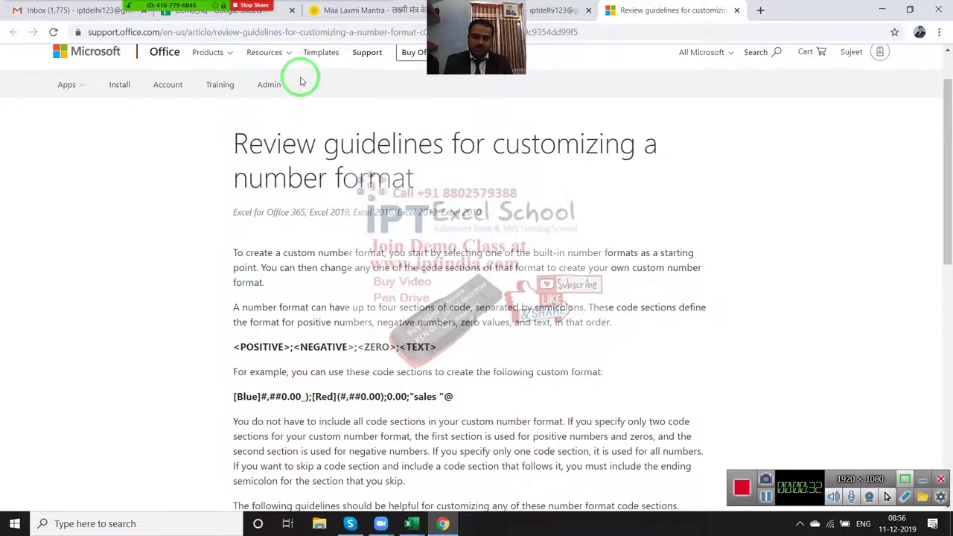
scroll(350, 260, "down", 1)
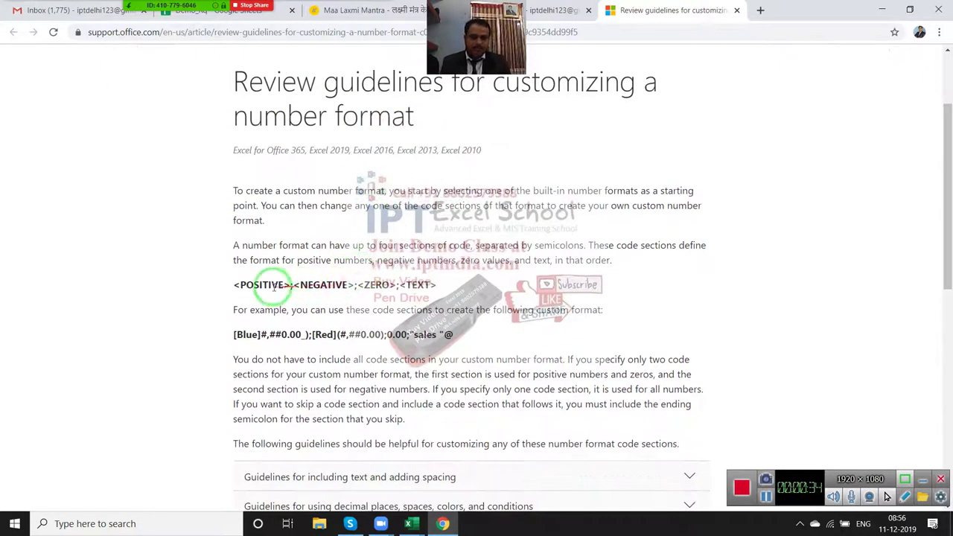
- Highlight the article's <POSITIVE>;<NEGATIVE>;<ZERO>;<TEXT> format pattern
double_click(260, 284)
double_click(323, 284)
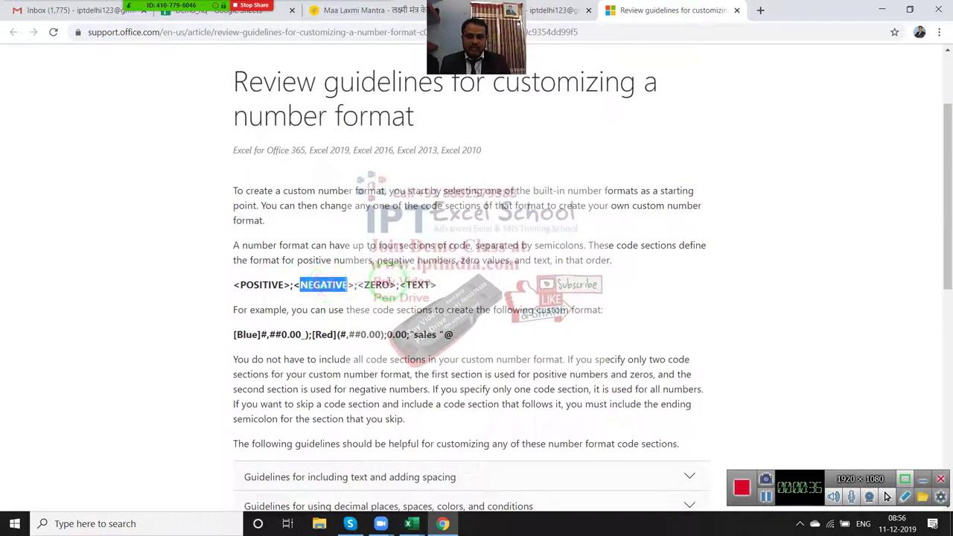
triple_click(421, 285)
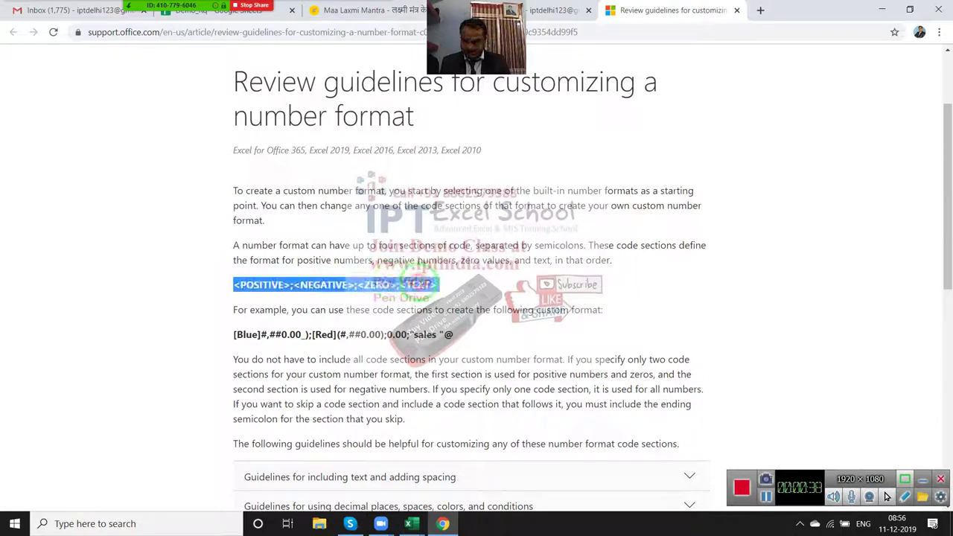
left_click(408, 523)
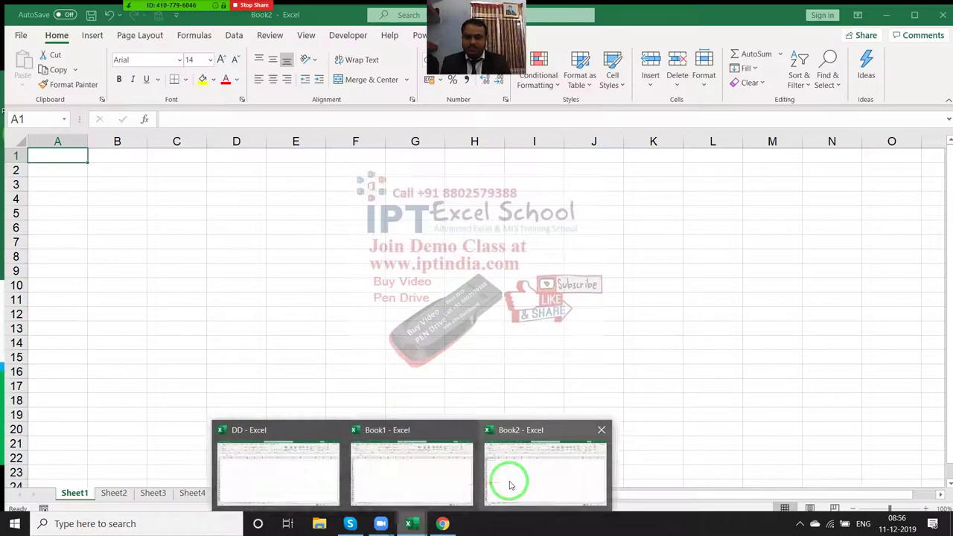
- Switch to Book2, enter 85, 36, 52, 84 and 36 in A1:A5, and select them
left_click(511, 483)
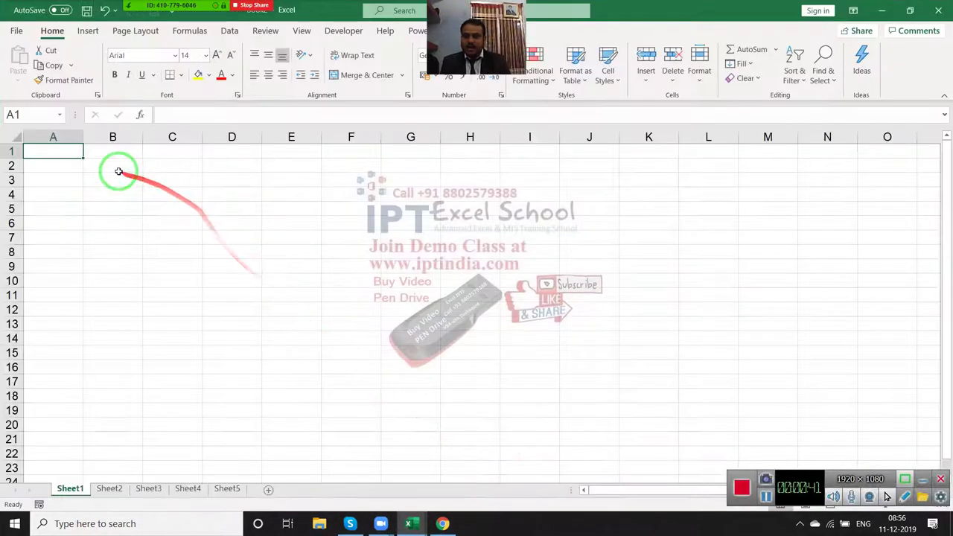
type("85 36 52")
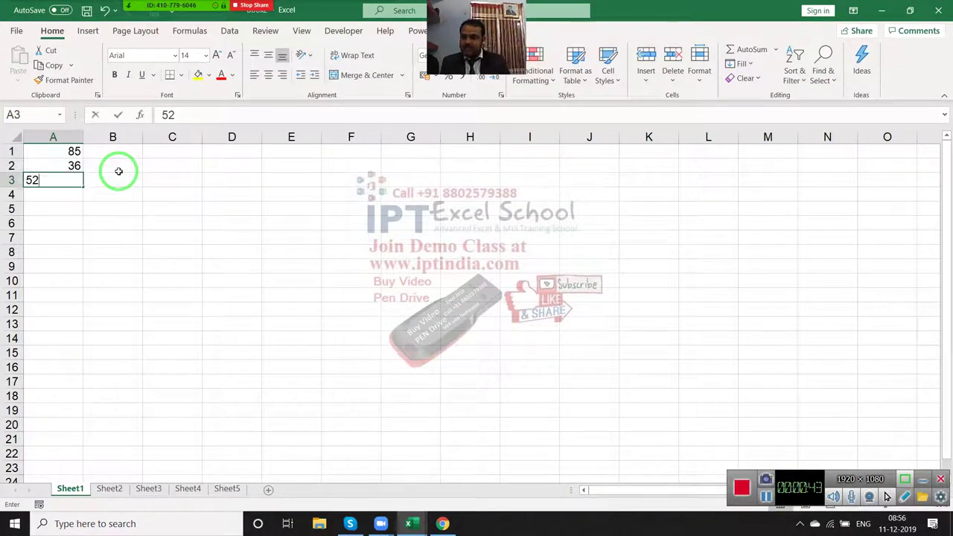
type(" +")
key("Return")
key("Up")
type("8")
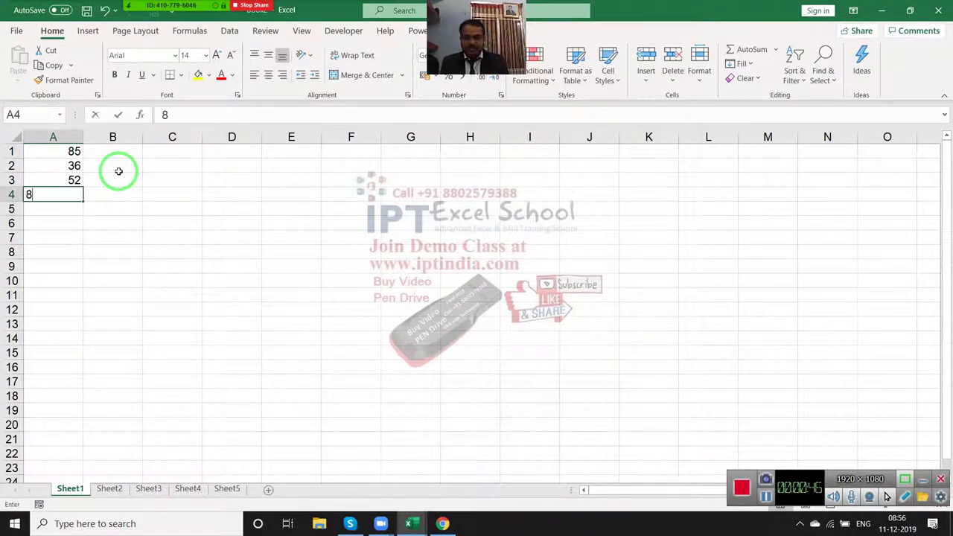
type("4")
key("Return")
type("36")
key("Return")
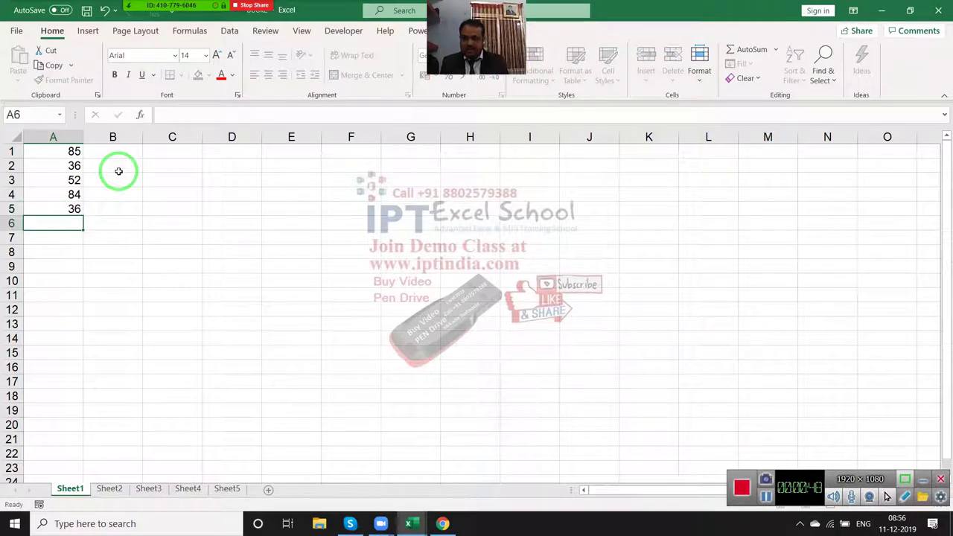
left_click_drag(53, 151, 69, 207)
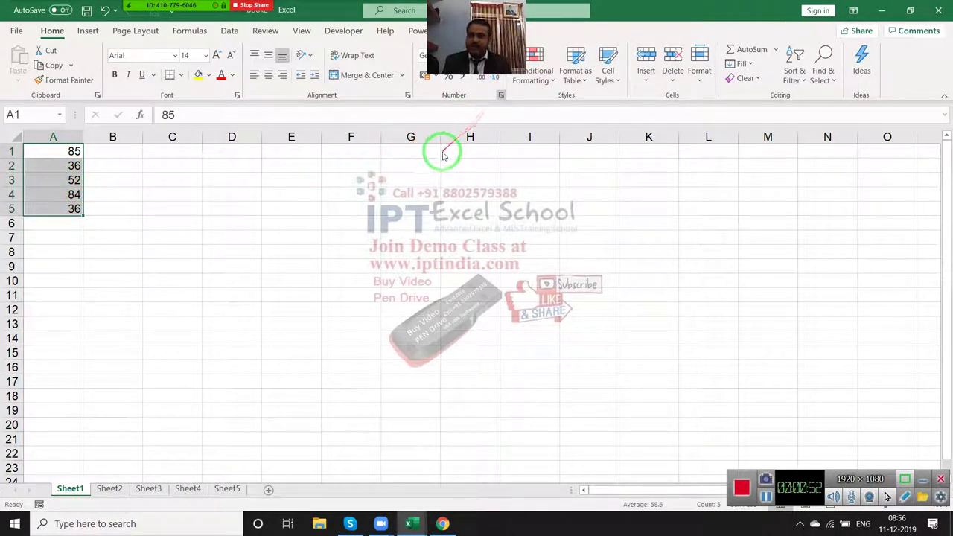
- Apply the custom number format "MRP" to A1:A5 so every cell shows MRP
left_click(502, 96)
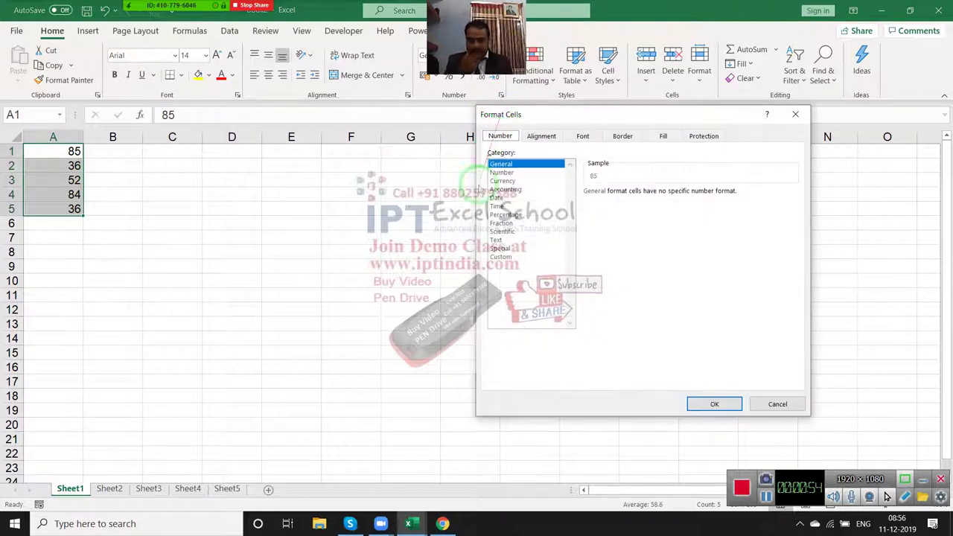
left_click(500, 257)
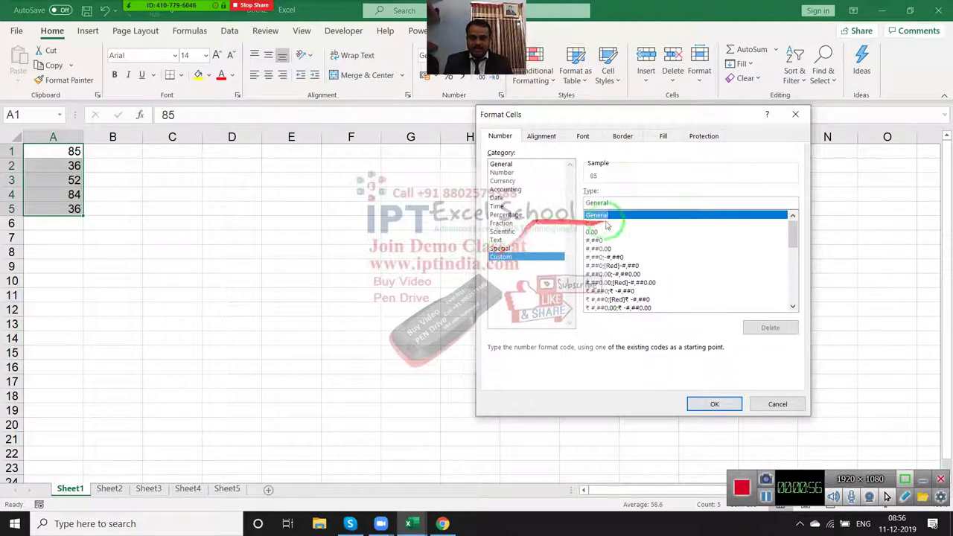
left_click(599, 203)
type("\"MRP")
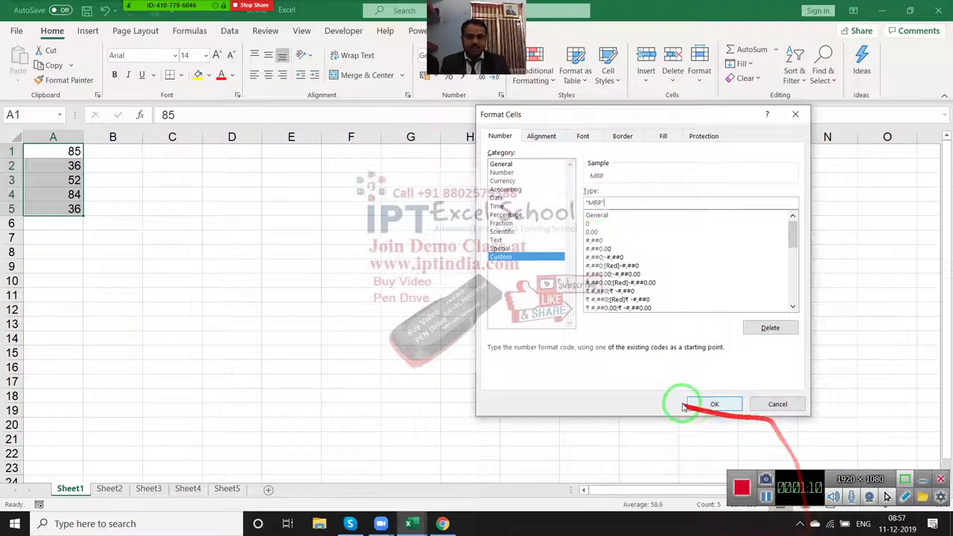
left_click(707, 404)
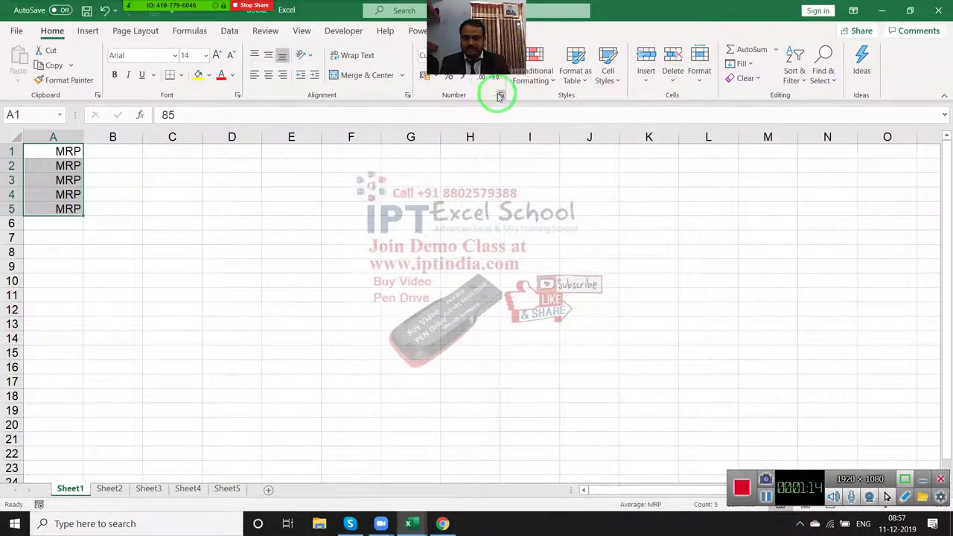
- Enter -50 in A2 and reselect A1:A5
left_click(69, 166)
type("-")
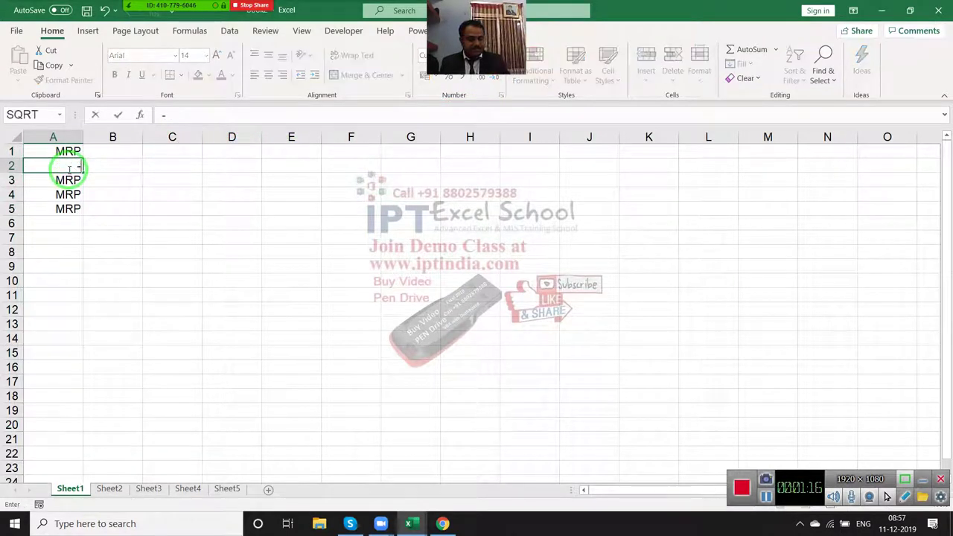
type("50")
key("Return")
left_click(67, 167)
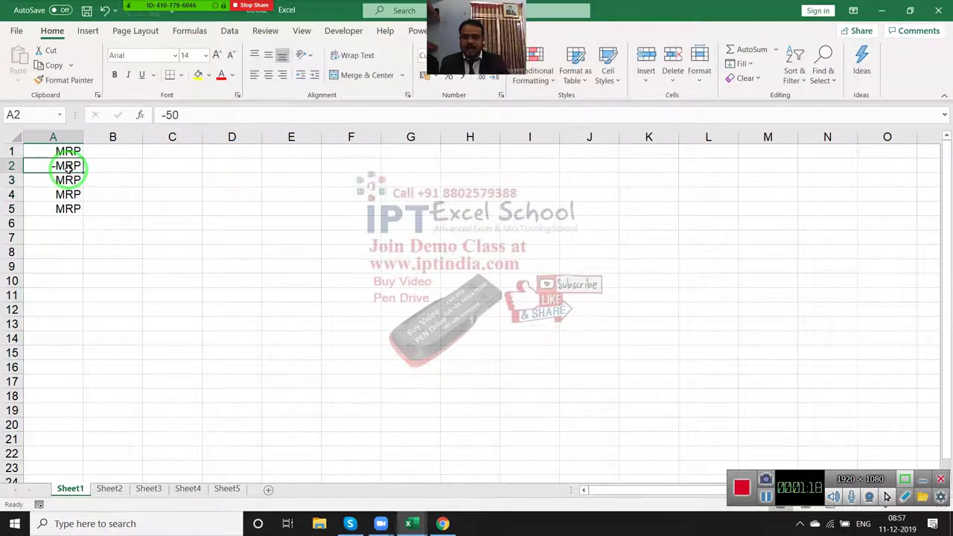
left_click_drag(67, 151, 65, 208)
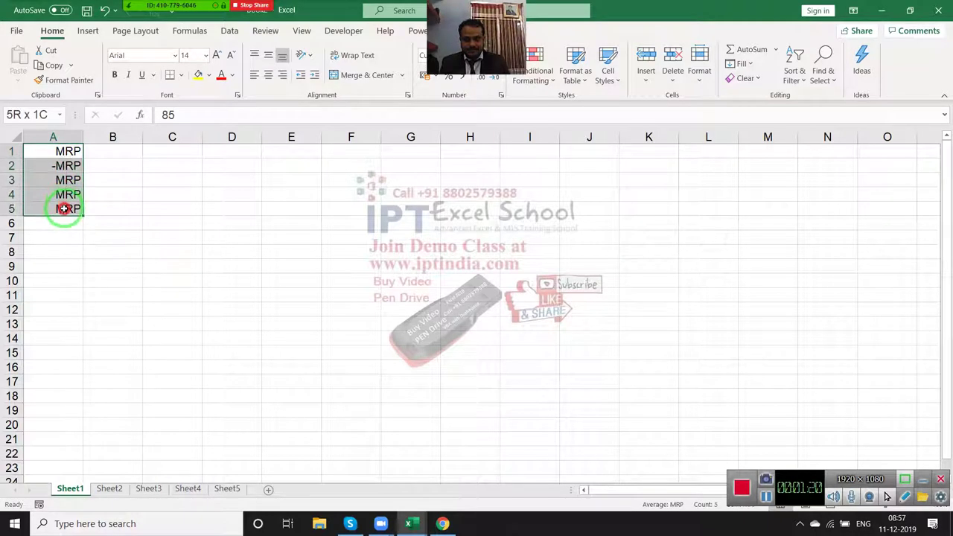
- Change the custom format to "MRP";"Disscount" so negative values show Disscount
left_click(501, 95)
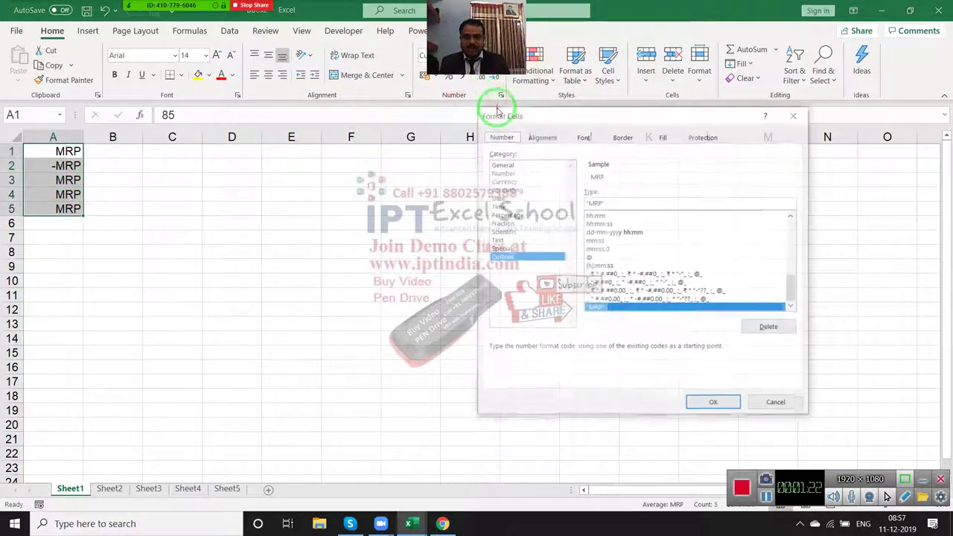
left_click(594, 202)
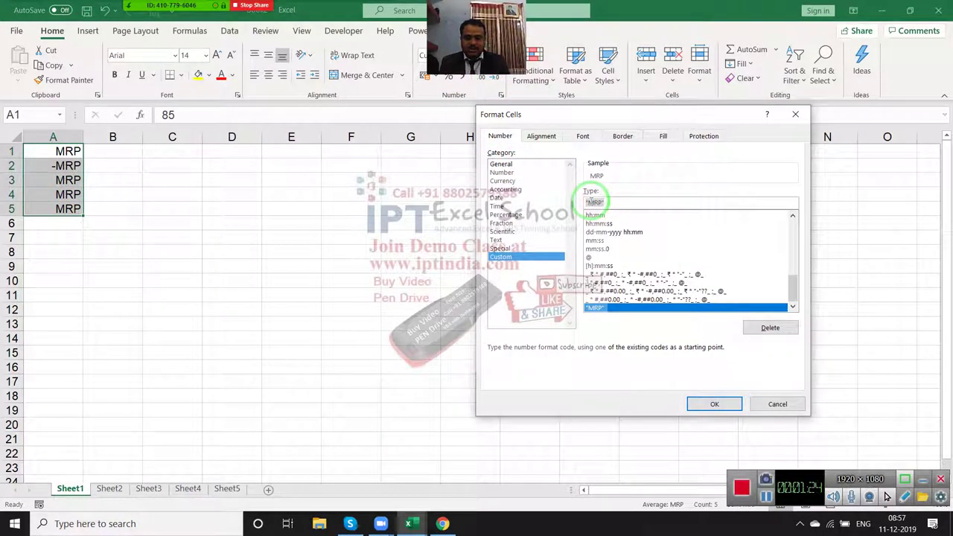
left_click(634, 201)
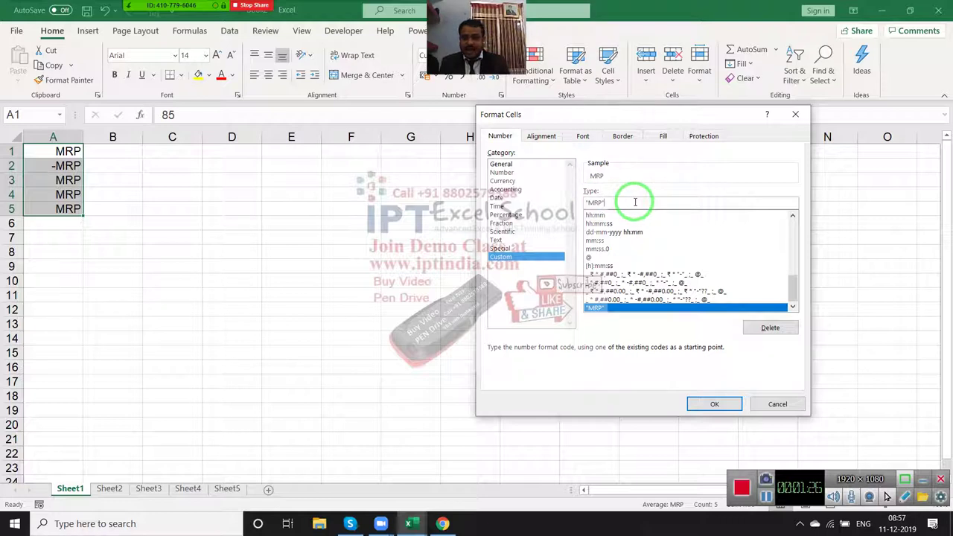
type("\"Disscount")
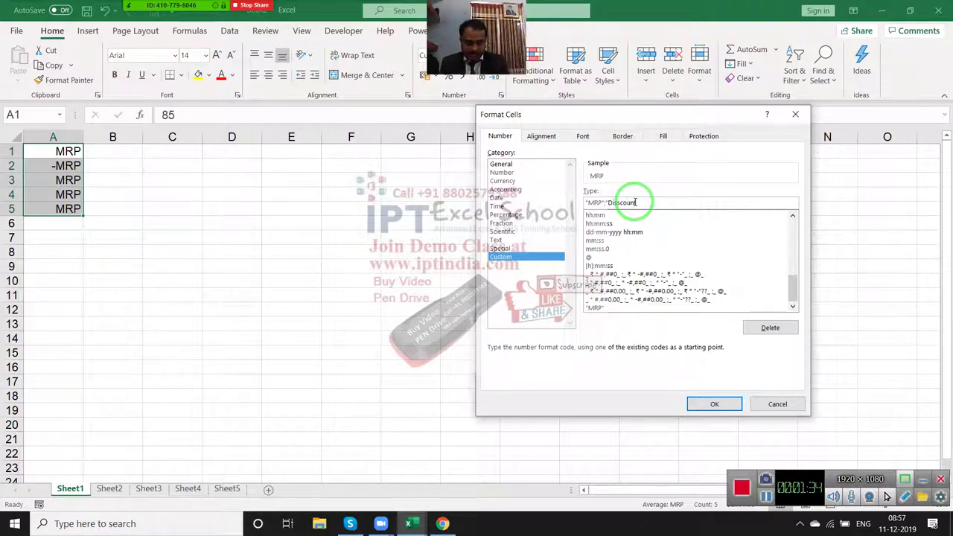
type("\"")
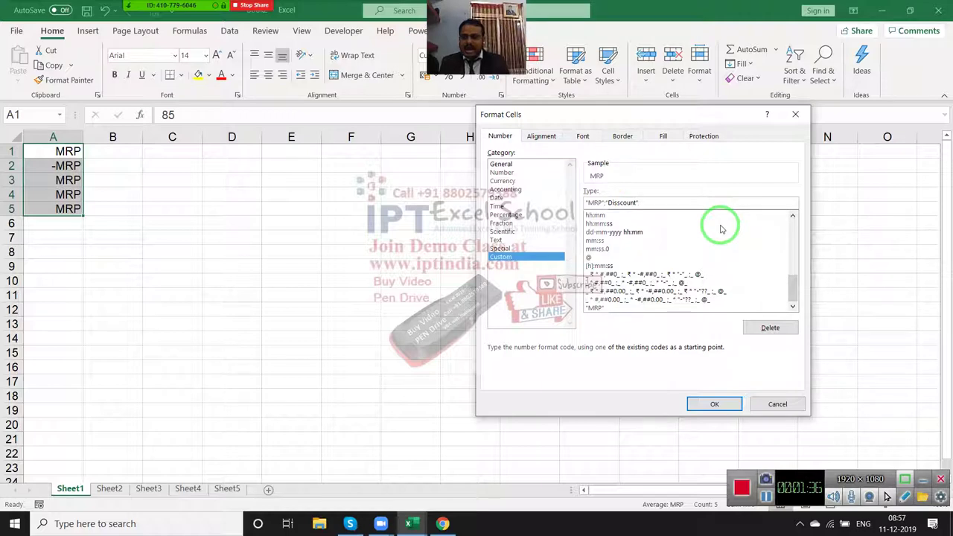
key("Return")
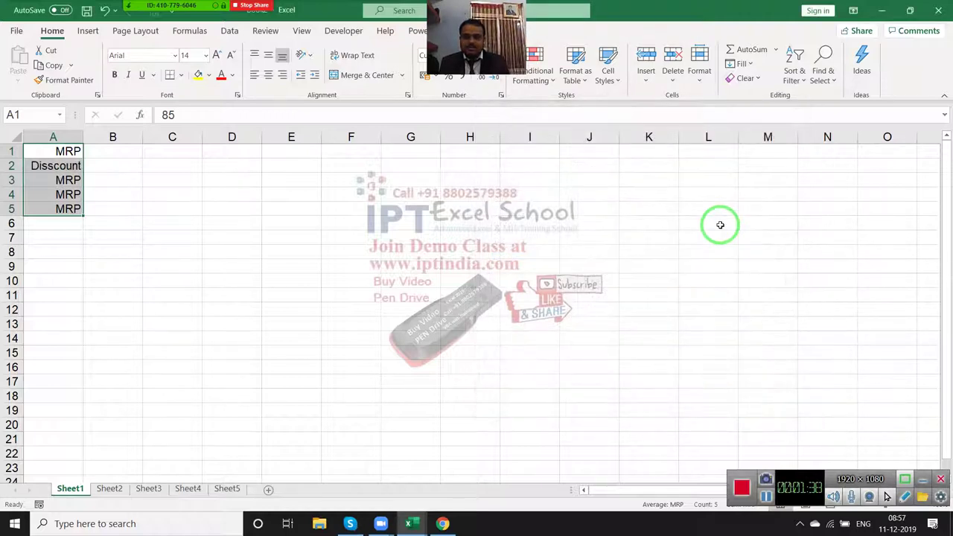
left_click(501, 95)
- Extend the format to "MRP";"Disscount";"Free" so zeros display Free
left_click(663, 199)
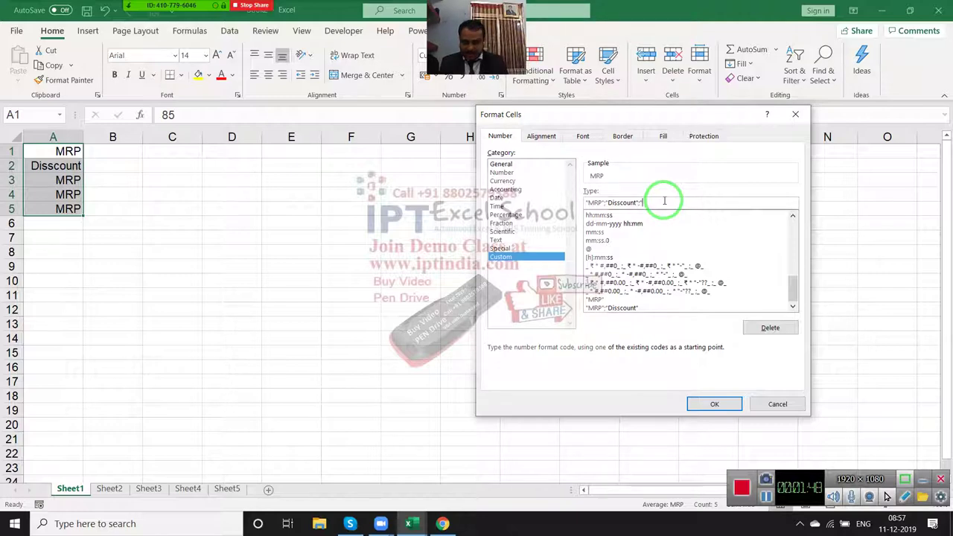
type("ree")
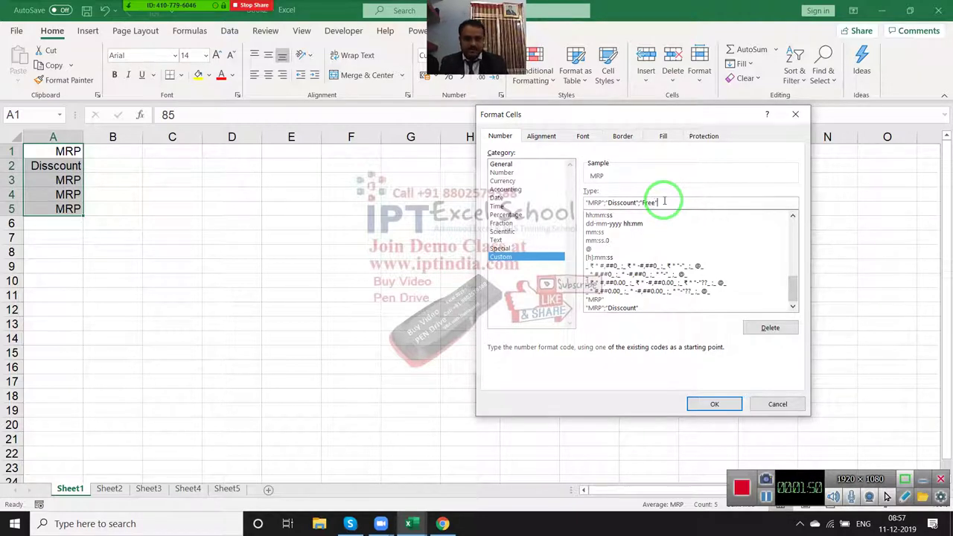
key("Return")
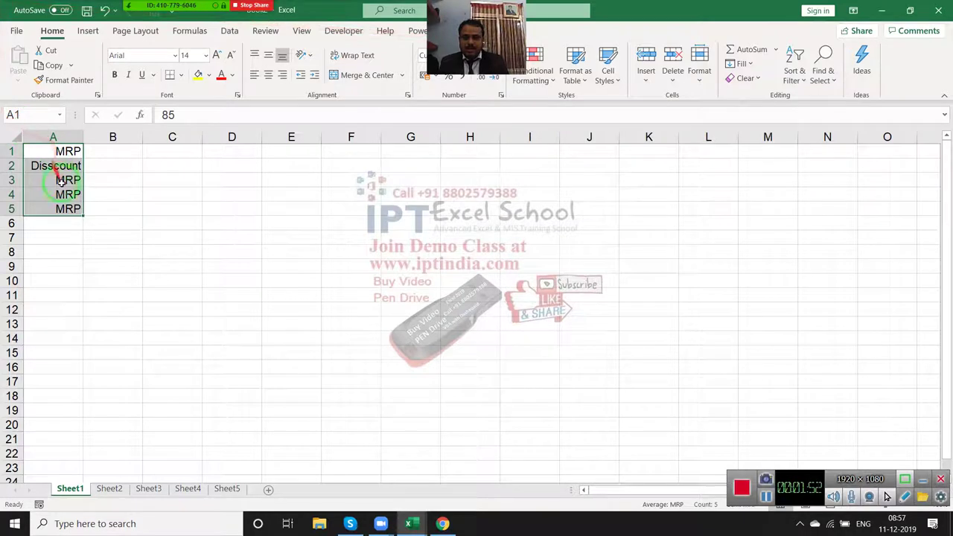
- Enter 0 in A4 so it shows Free, and reselect A1:A5
left_click(65, 194)
type("0")
key("Return")
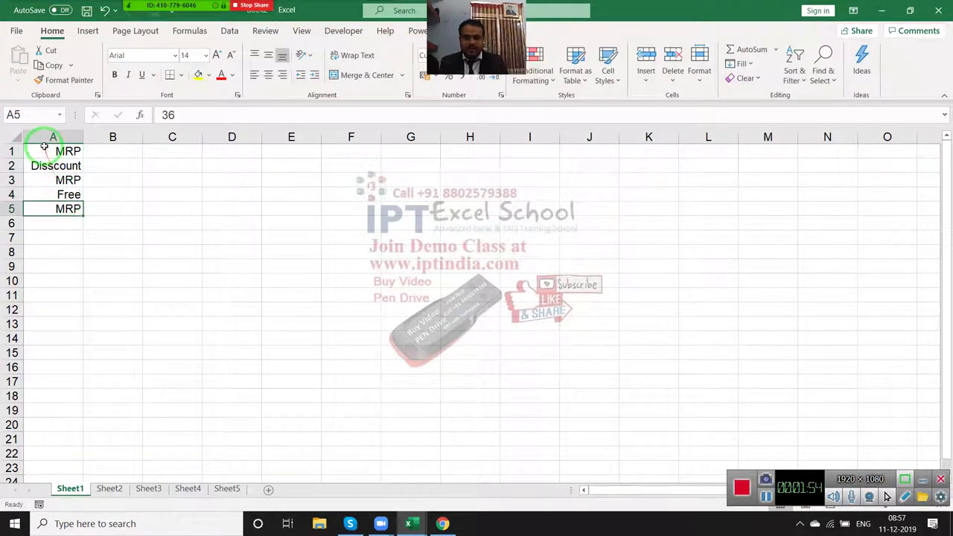
left_click_drag(45, 147, 68, 204)
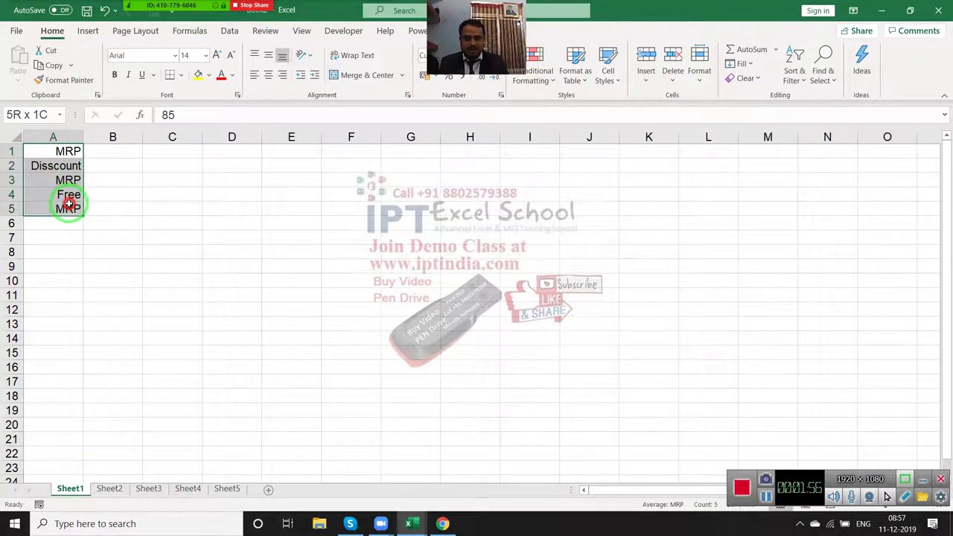
left_click(501, 95)
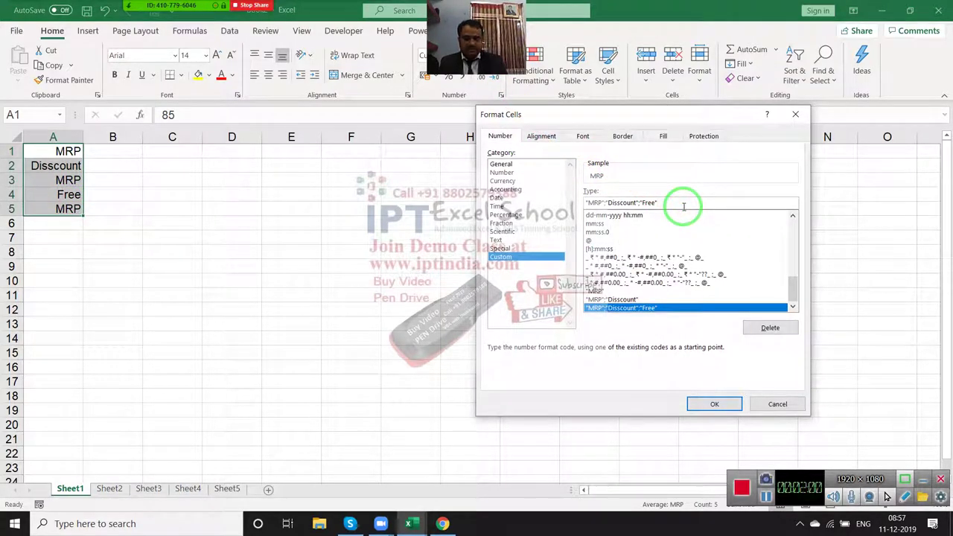
- Append a "DNU" text section to the format and enter text in A1, which displays DNU
left_click(684, 206)
type(";\"DNU")
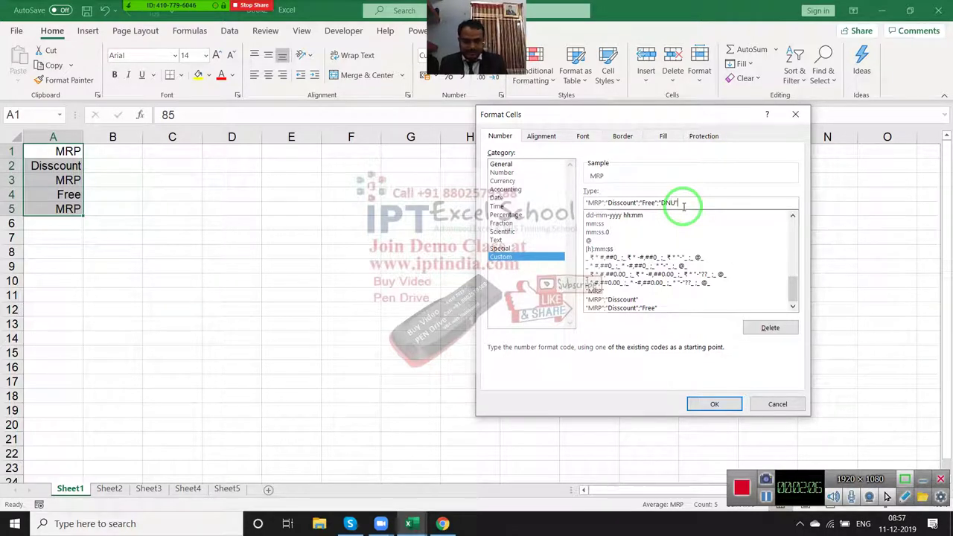
key("Return")
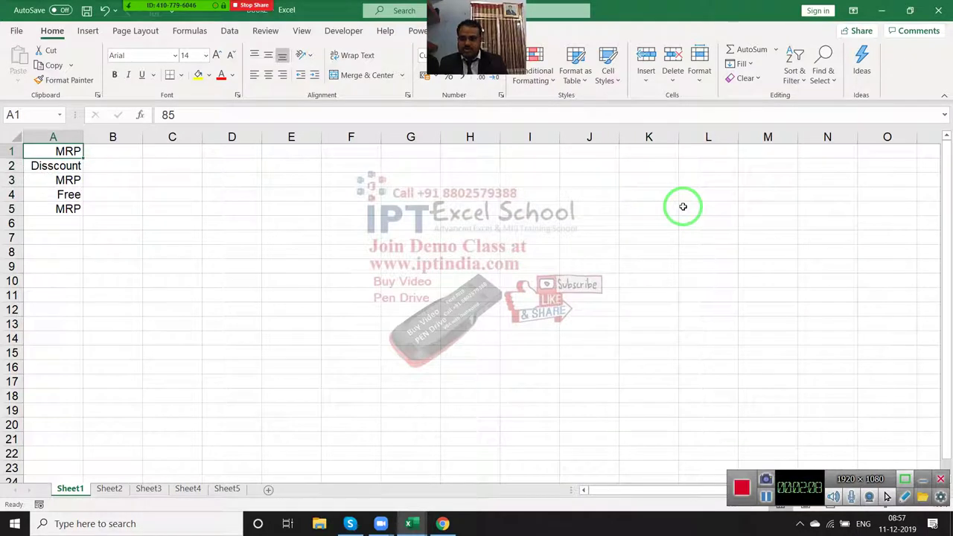
type("DNU")
key("Return")
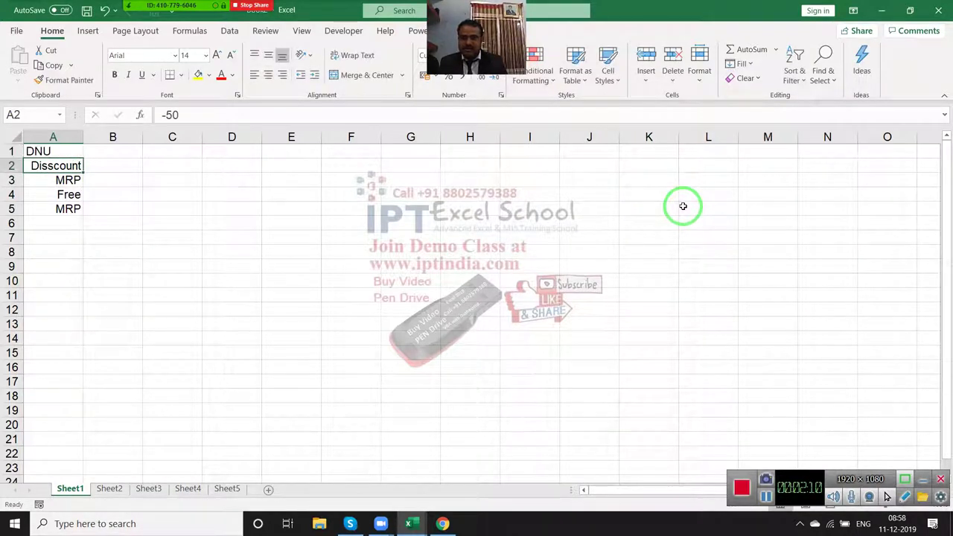
- Select A1:A5 and select its four-section custom format code in Format Cells
key("Up")
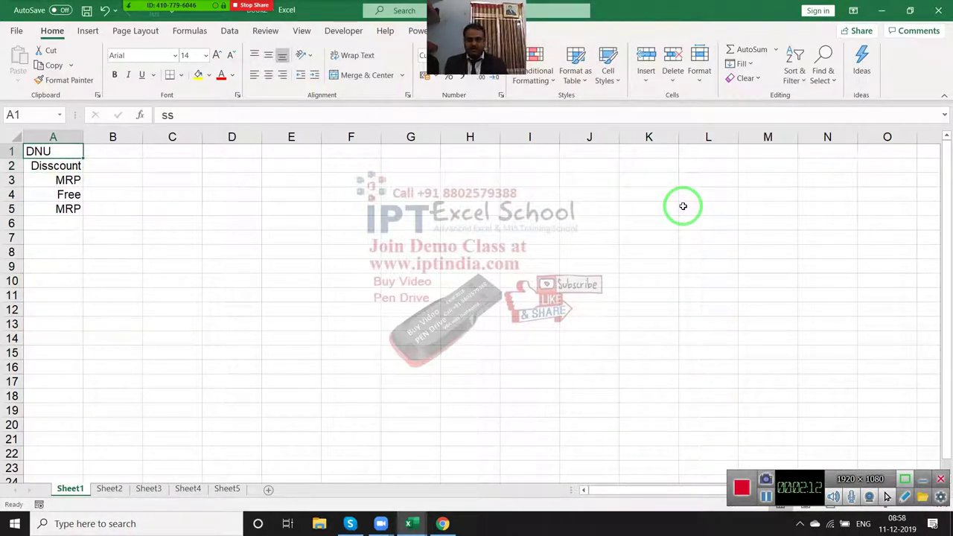
key("shift+Down")
key("shift+Down")
key("shift+Down")
key("shift+Down")
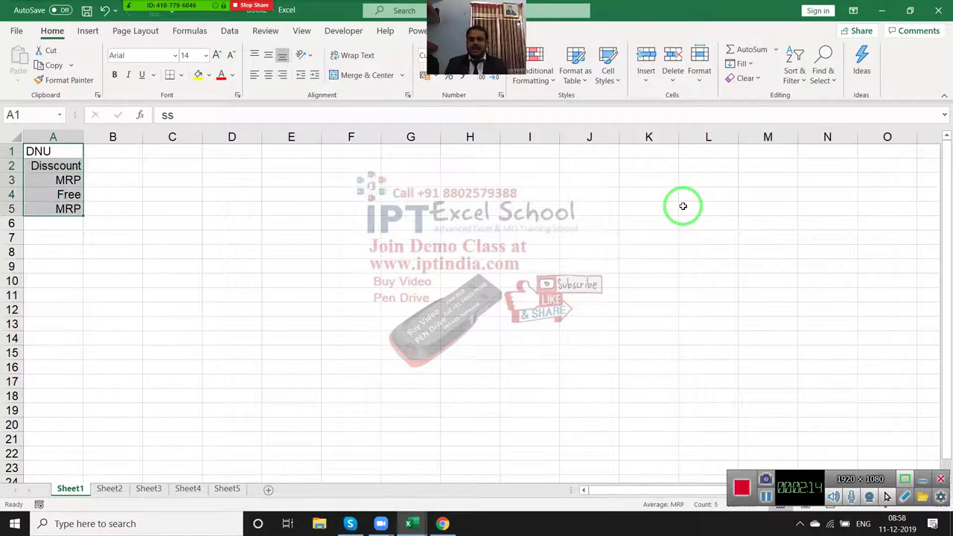
left_click_drag(780, 259, 548, 158)
left_click(501, 94)
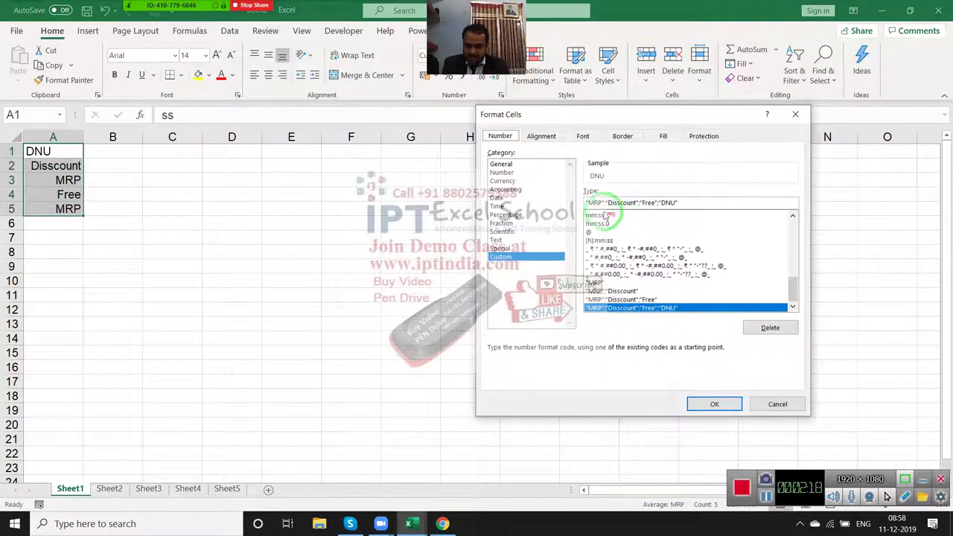
left_click(590, 202)
left_click(618, 204)
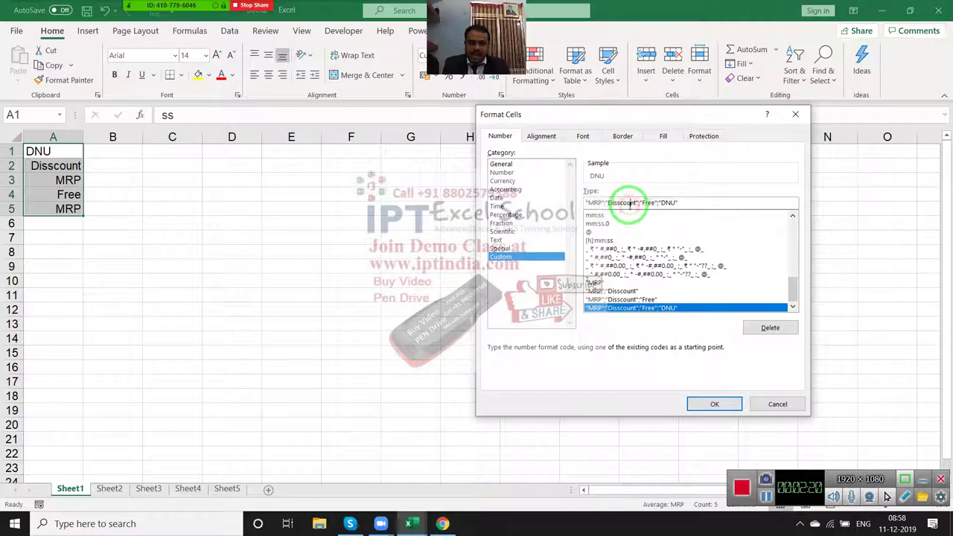
double_click(643, 206)
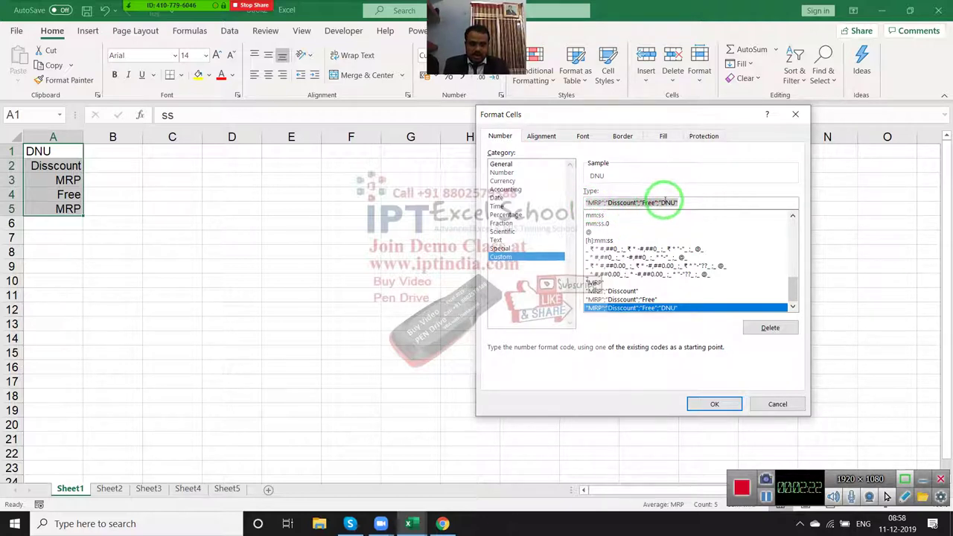
left_click(443, 523)
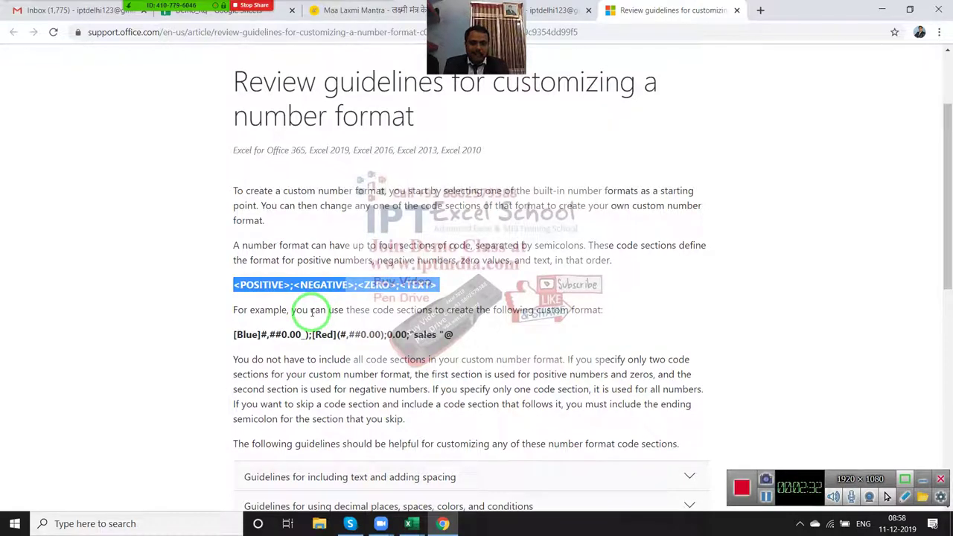
- Study the article's [Blue] example, highlighting its #,## part, then return to Format Cells
key("alt+Tab")
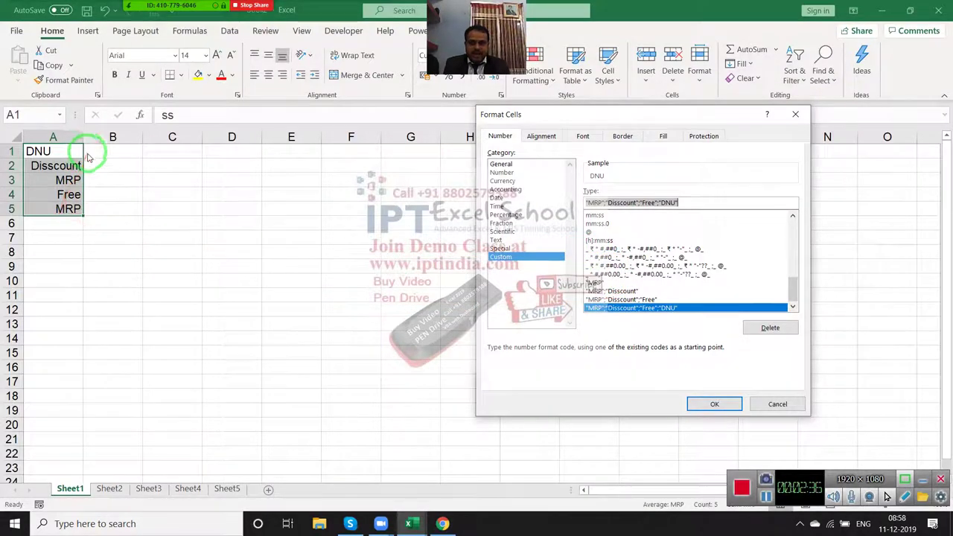
key("alt+Tab")
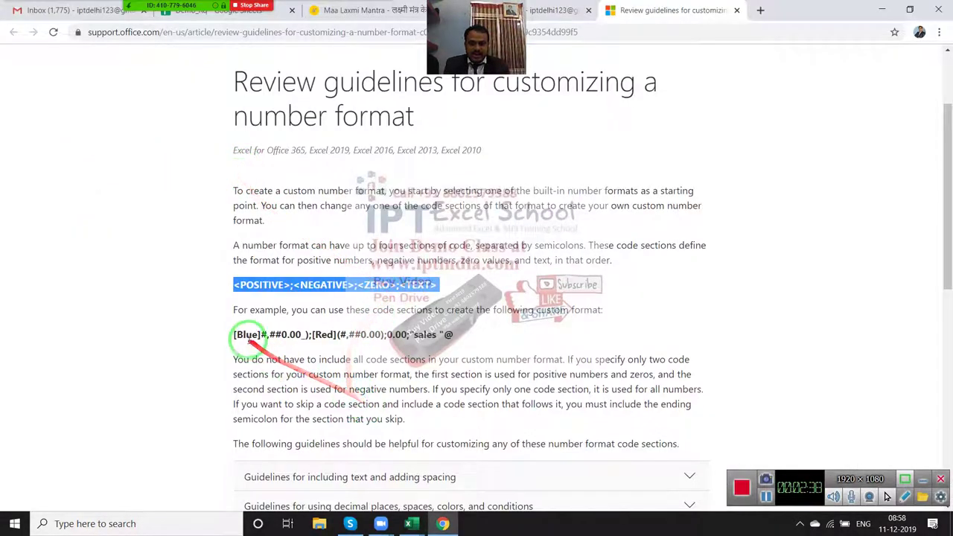
left_click(262, 335)
left_click_drag(263, 334, 282, 335)
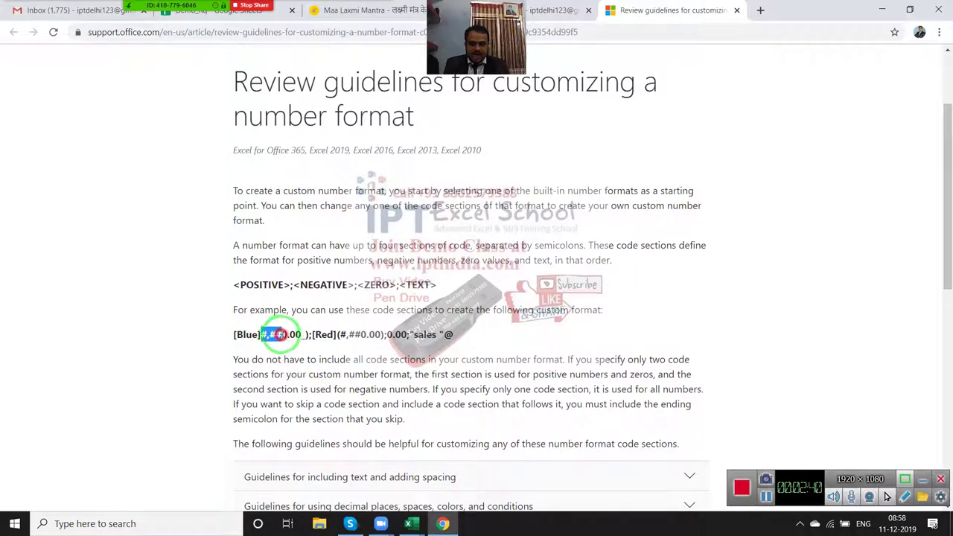
key("alt+Tab")
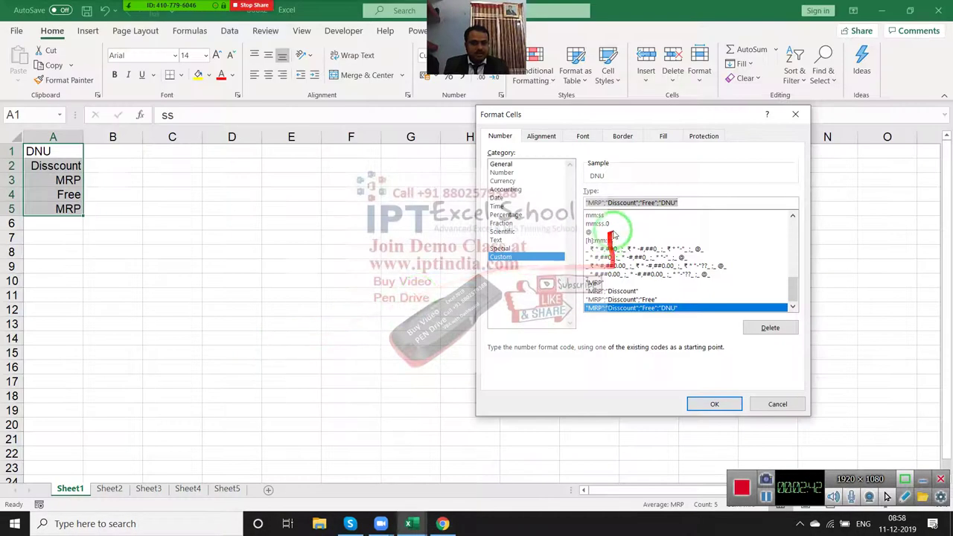
- Change the format to "MRP" 0;"Disscount" 0;"Free" 0;"DNU" @ to show labels with values
left_click(601, 203)
left_click(617, 202)
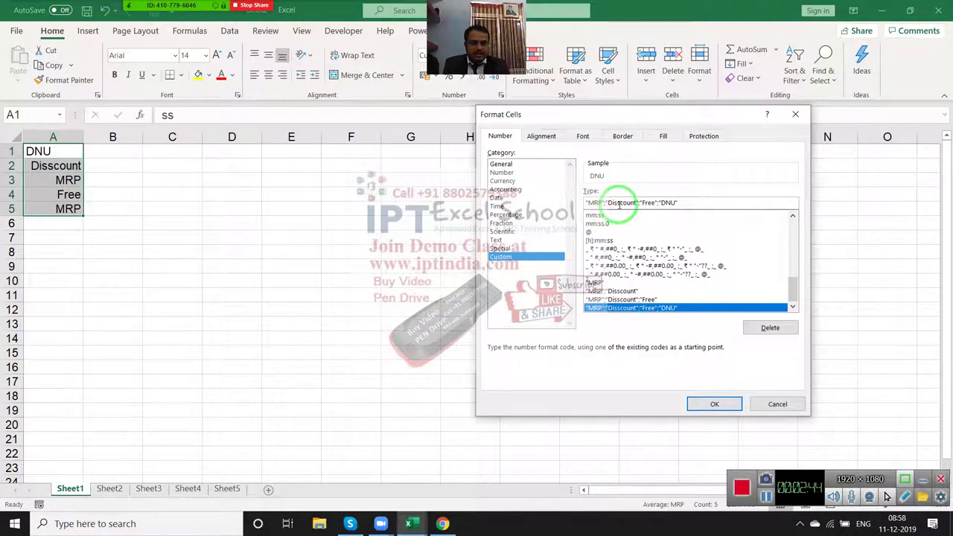
type("0")
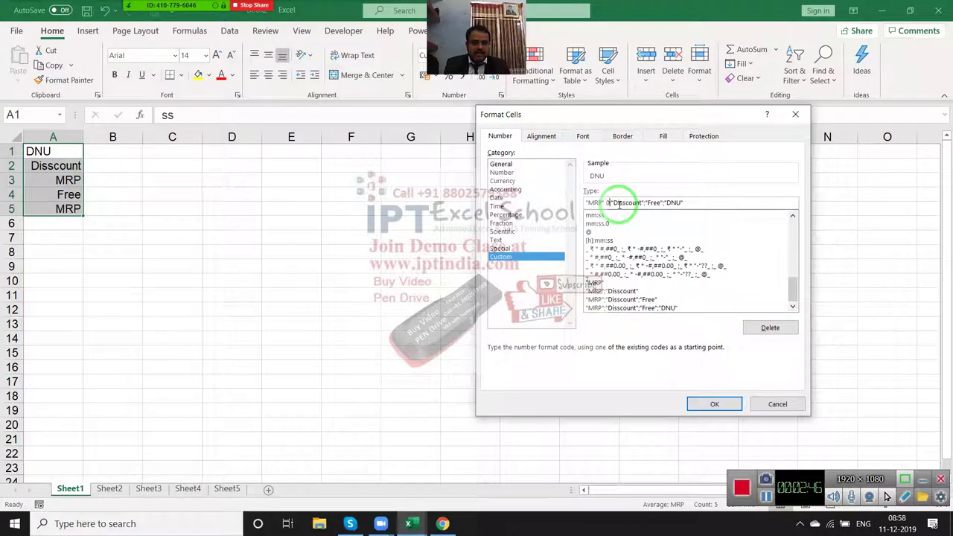
double_click(619, 203)
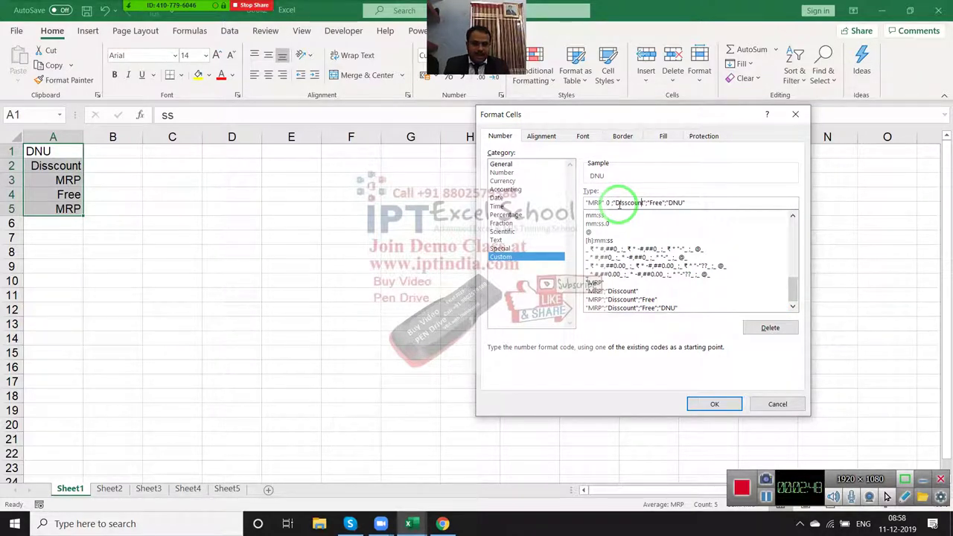
type("0")
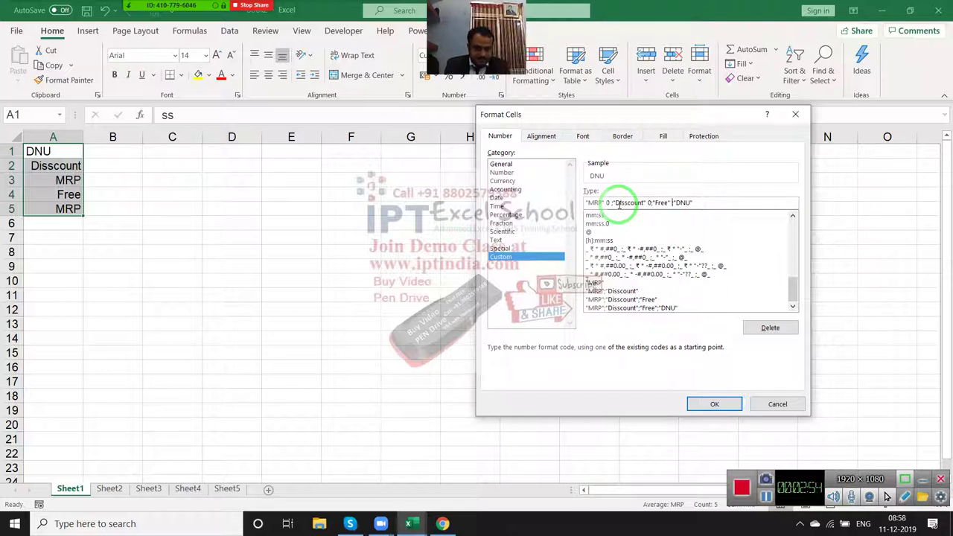
type(" 0")
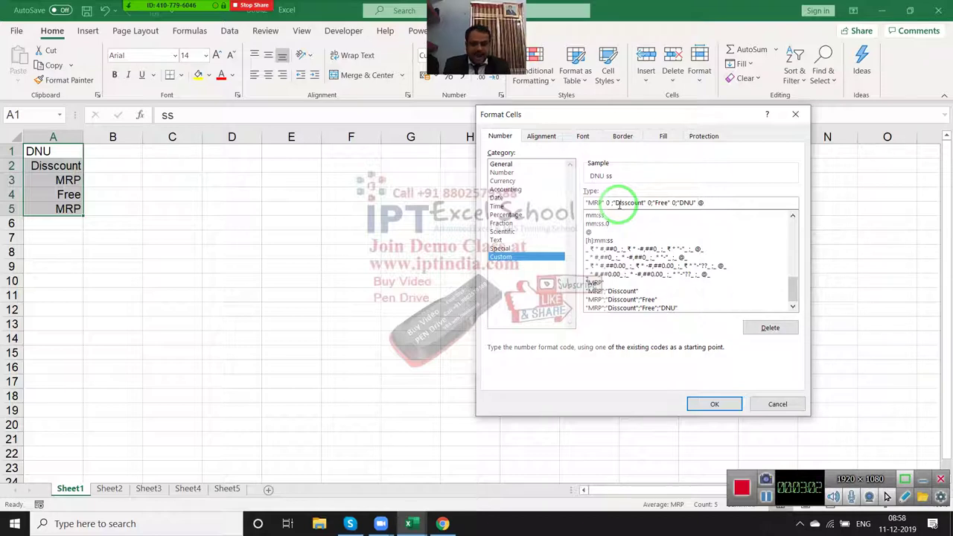
key("Return")
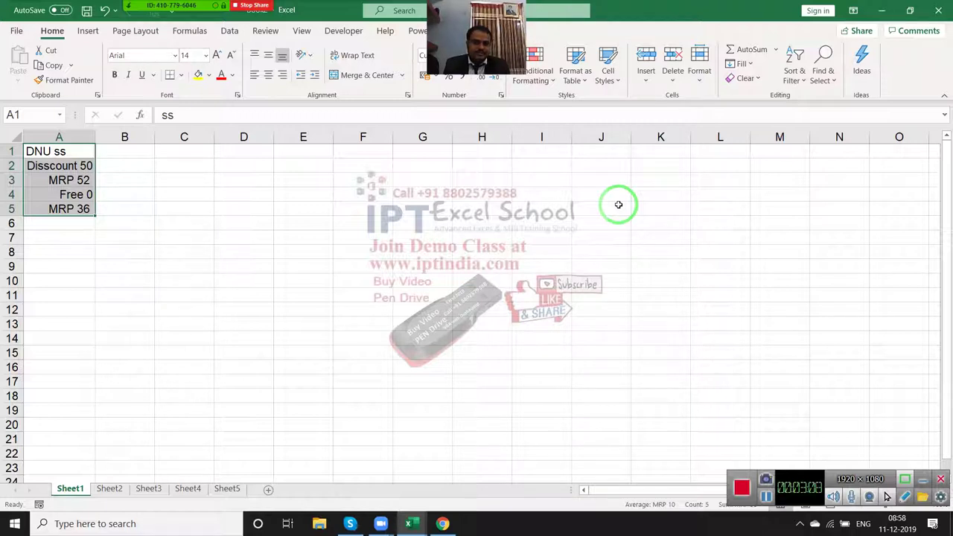
- On Sheet2, enter the heading Name in A1 and fill seven names down A2:A8
left_click(114, 489)
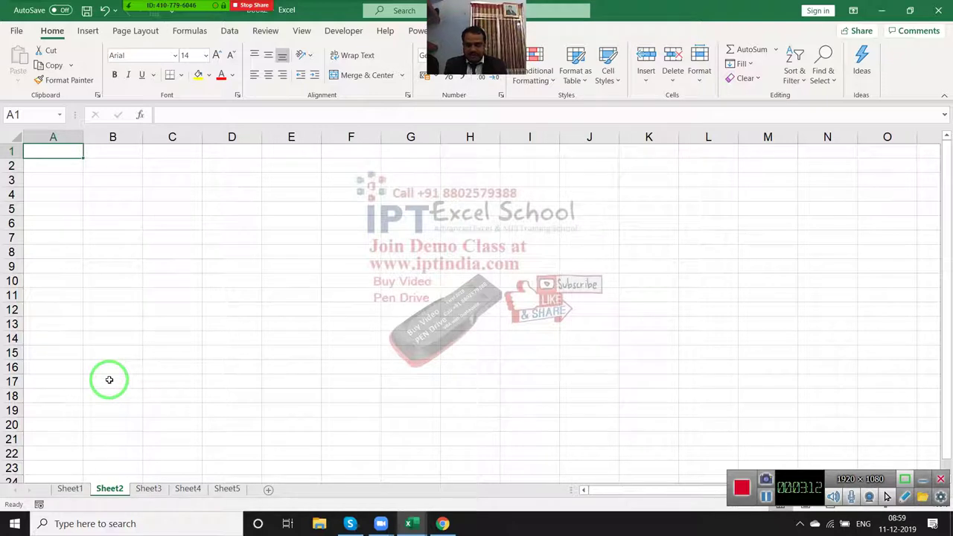
key("Down")
key("Up")
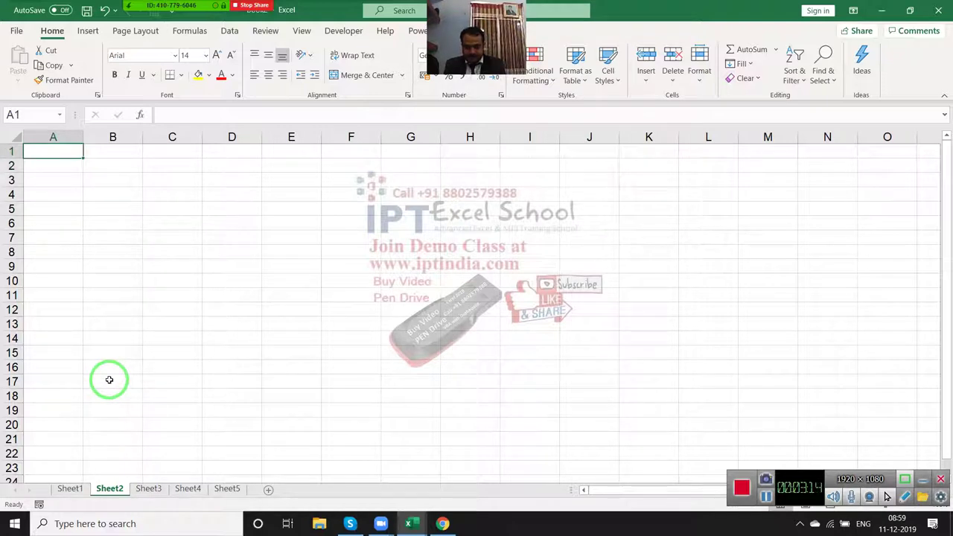
type("Name")
key("Return")
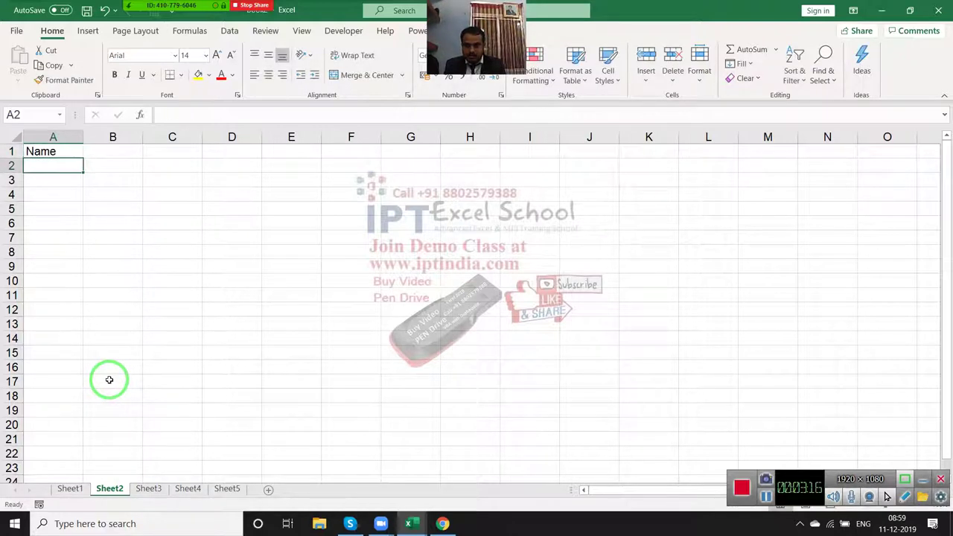
type("Puja")
key("Return")
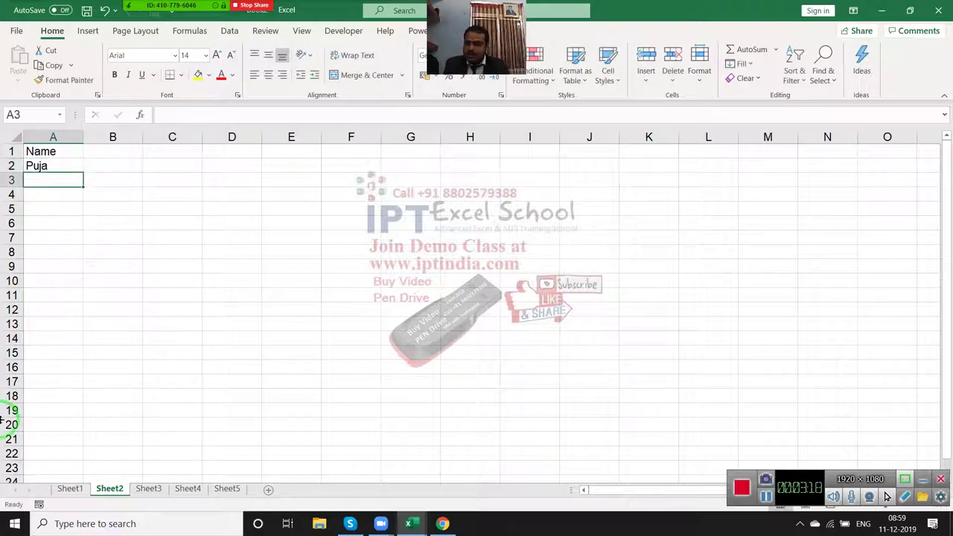
left_click(46, 166)
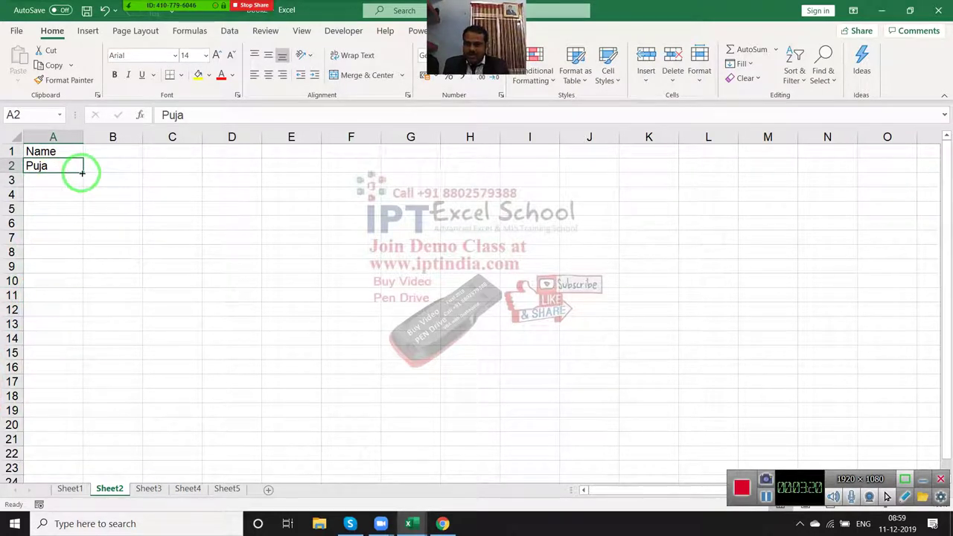
left_click_drag(80, 172, 79, 258)
- Cancel a stray entry in B1, check cell A4 on Sheet1, then return to Sheet2
left_click(97, 151)
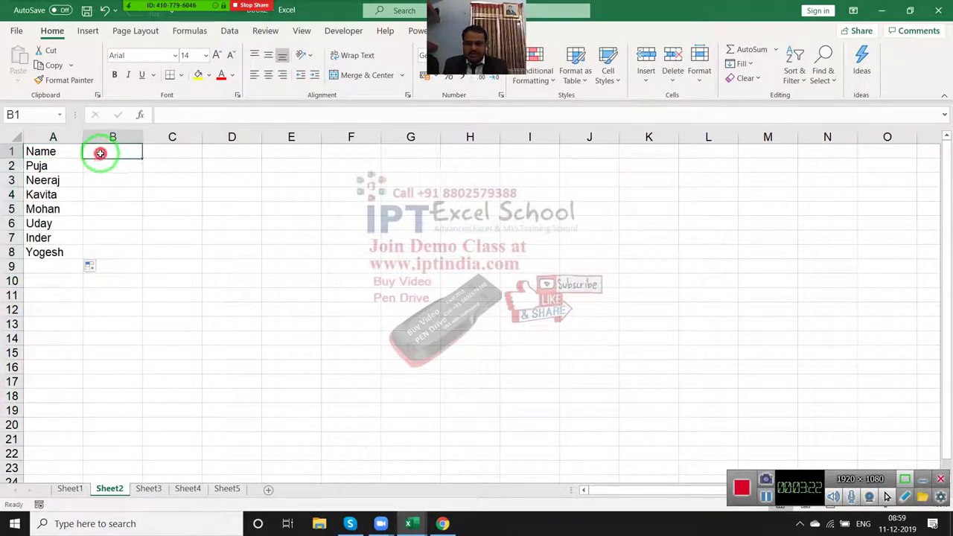
type("P")
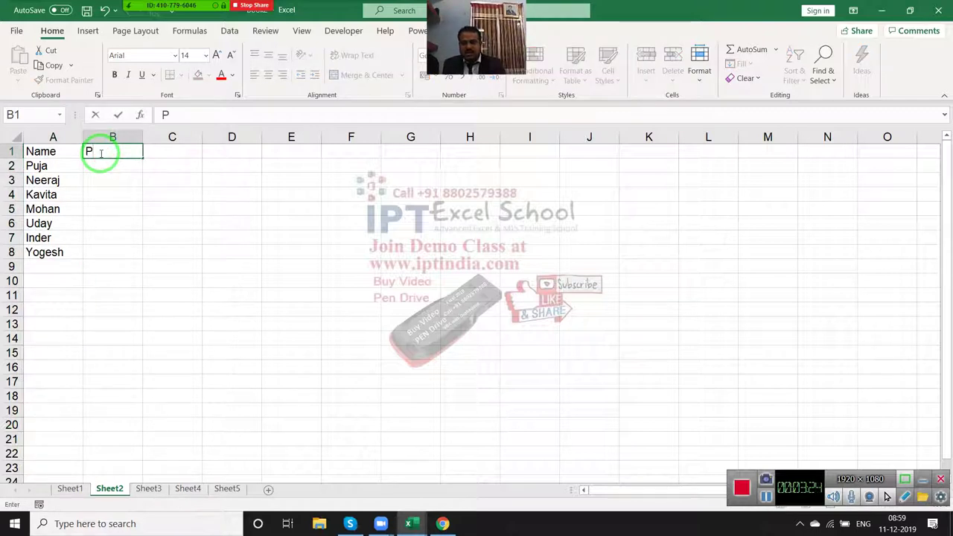
key("Escape")
left_click(72, 488)
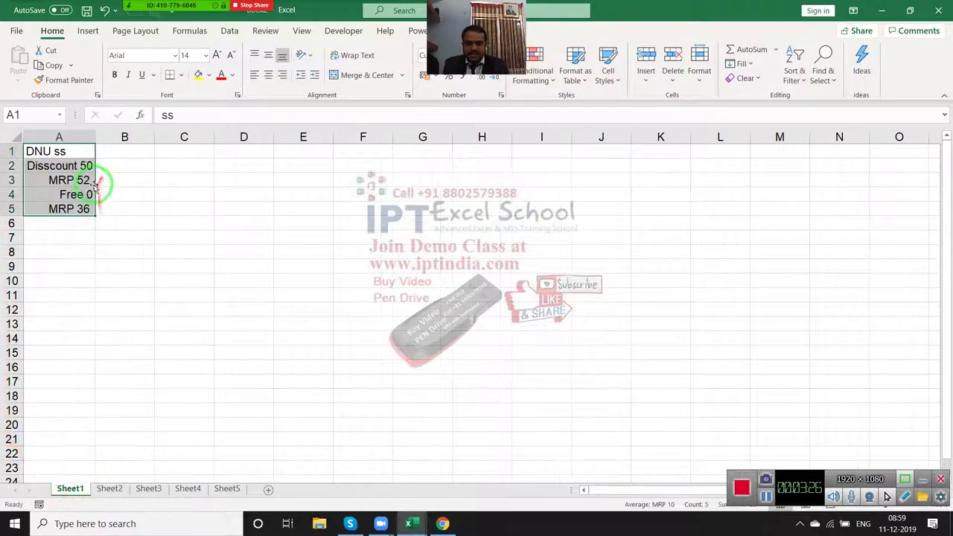
left_click(93, 194)
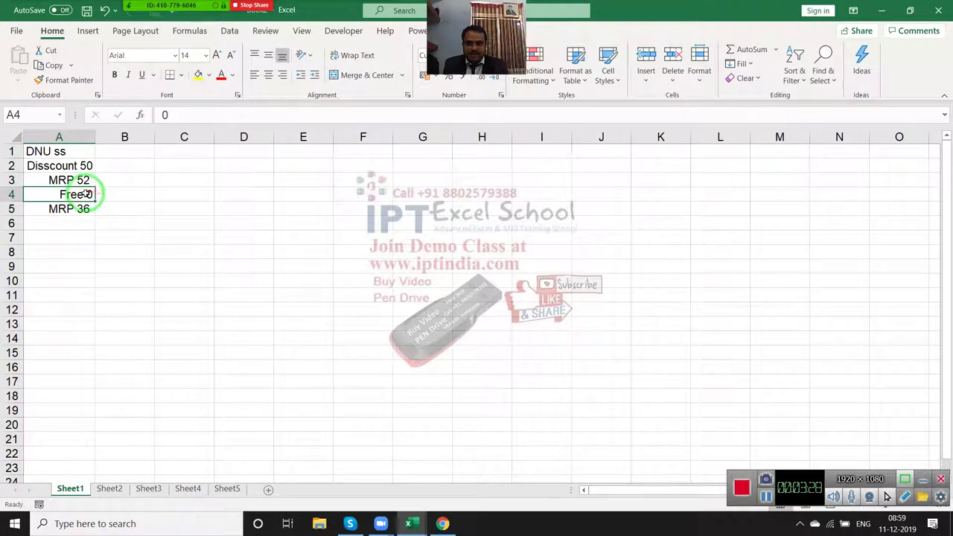
left_click_drag(96, 207, 141, 450)
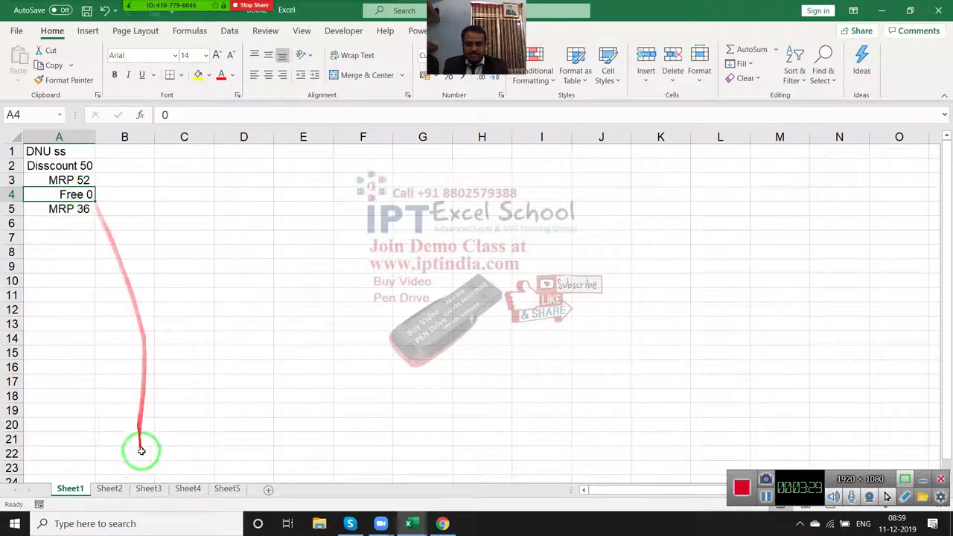
left_click(112, 489)
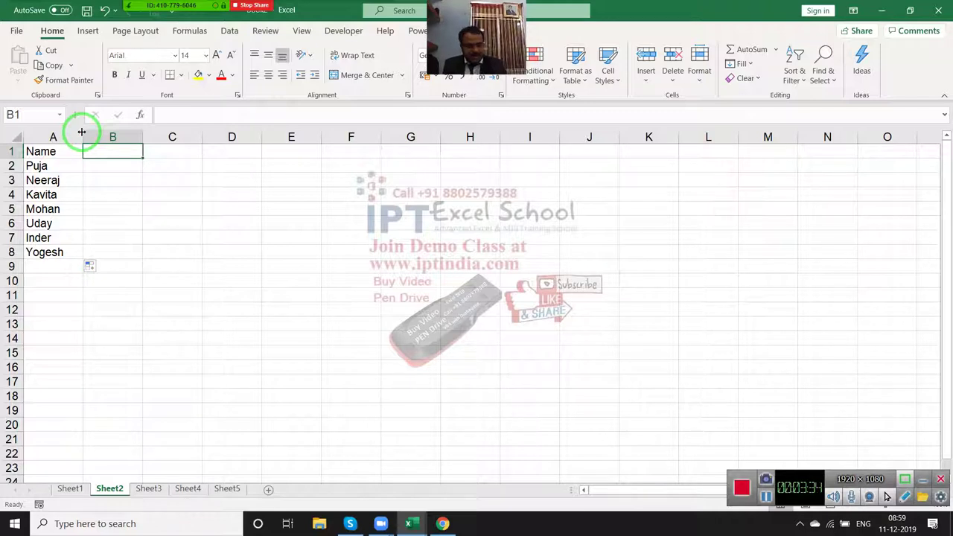
- Enter 1 in B1 and fill dates 01-Dec through 30-Dec across row 1 to AE1
type("1-Dec")
key("Return")
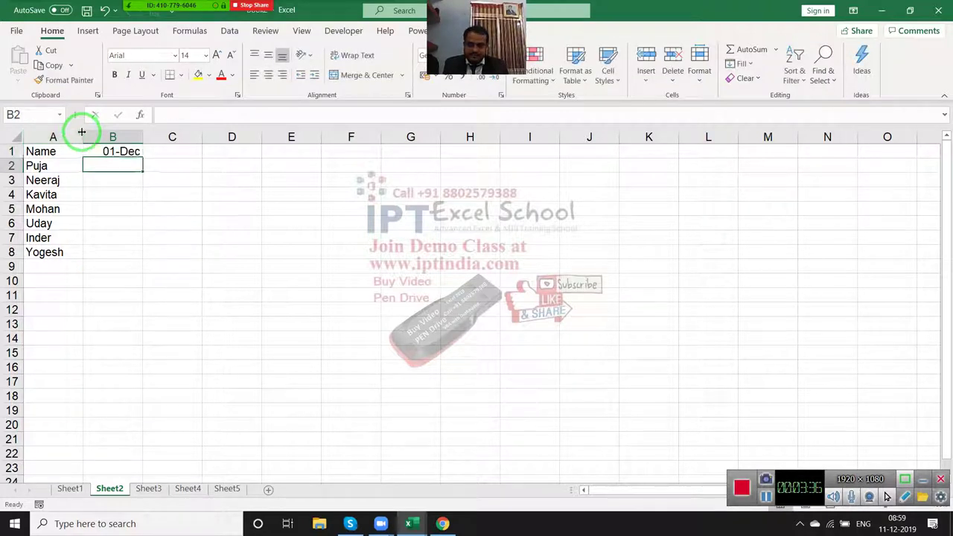
key("Up")
mouse_move(77, 133)
left_mouse_down()
mouse_move(127, 191)
mouse_move(950, 183)
left_mouse_up()
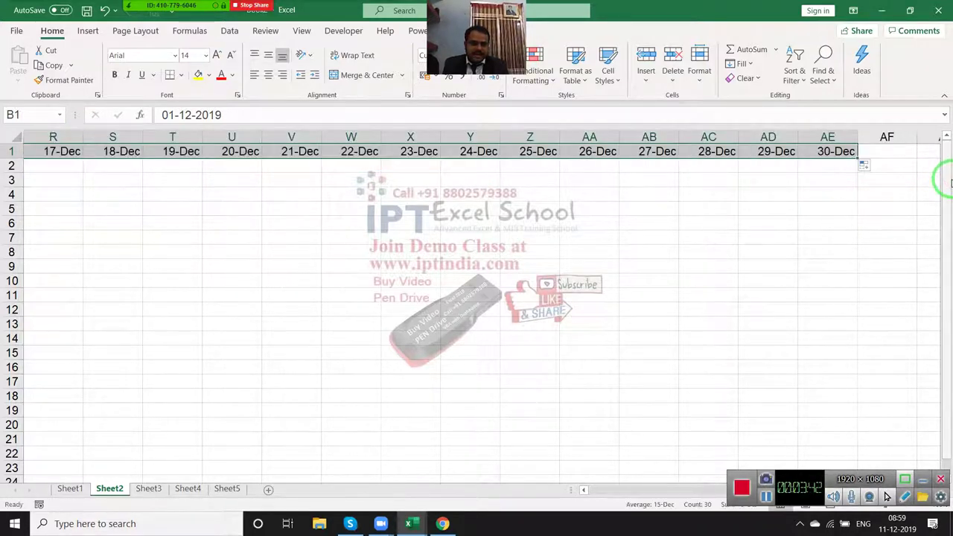
- Enter a RANDBETWEEN random-number formula in cell B2
key("ctrl+Home")
key("Down")
key("Right")
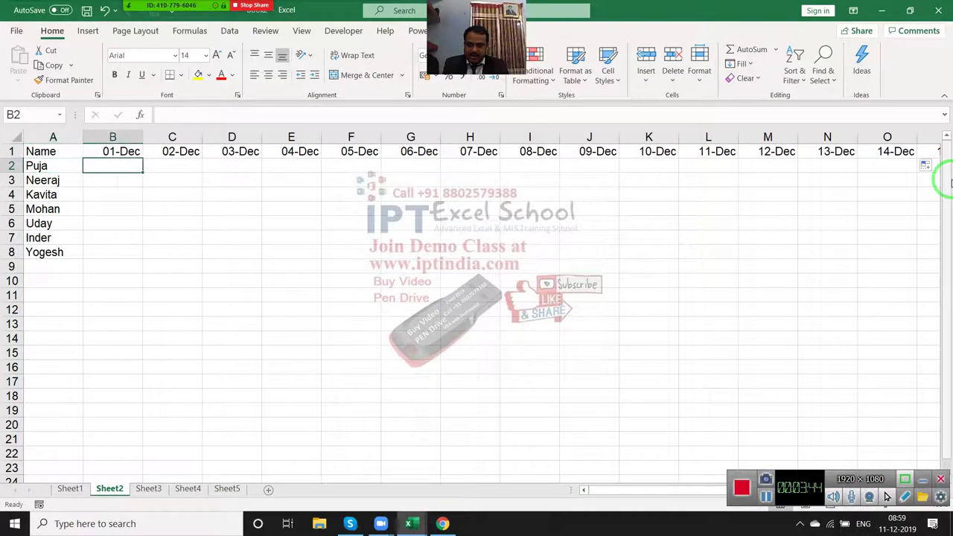
type("=ra")
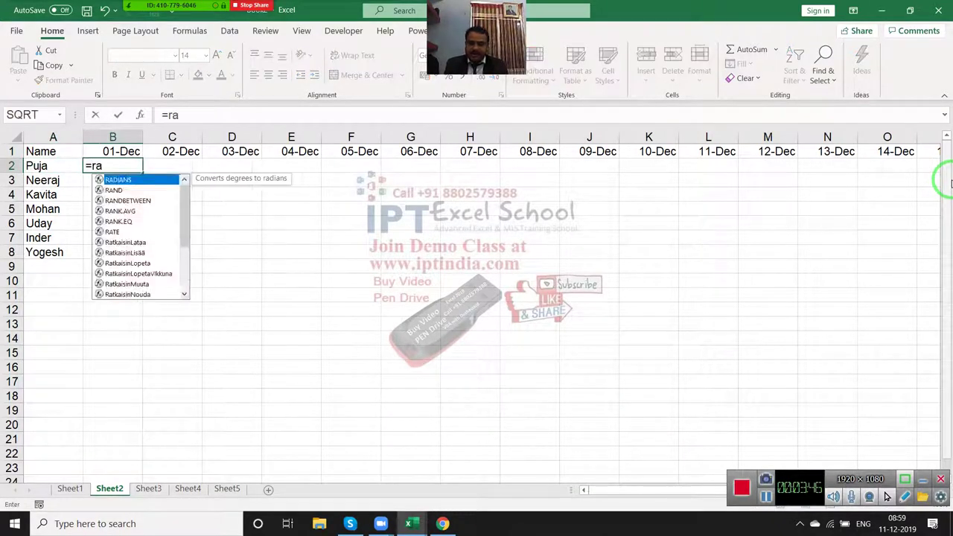
key("Down")
key("Tab")
type("1")
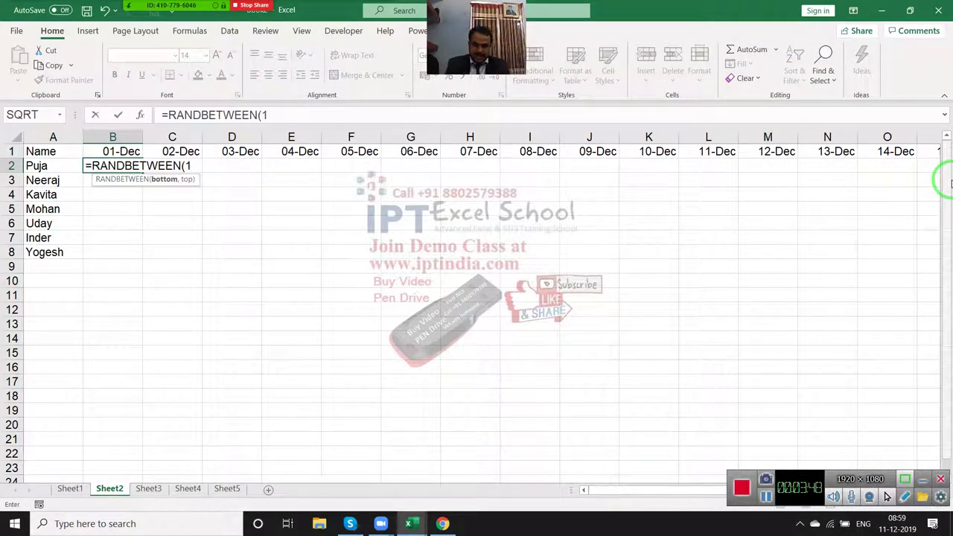
type(",9")
key("Return")
key("Up")
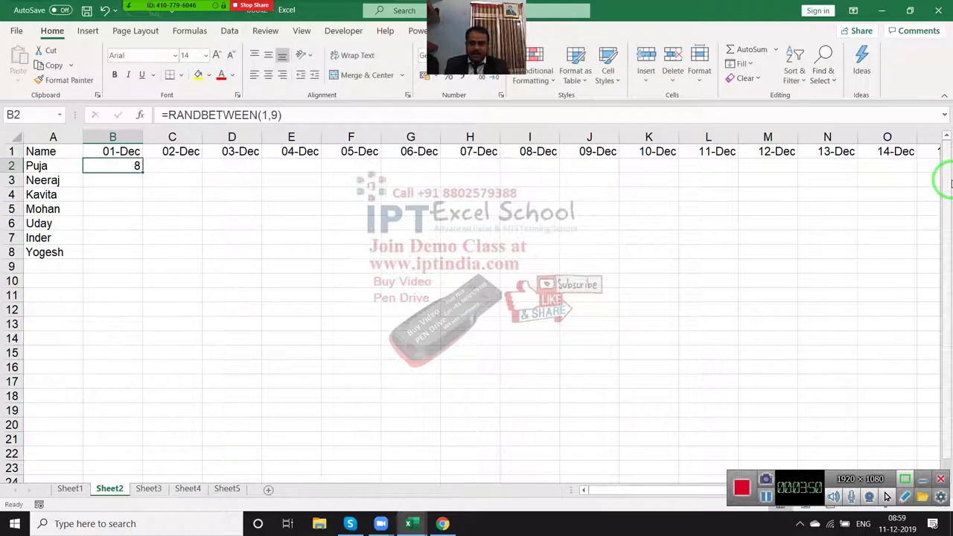
left_click_drag(944, 178, 532, 122)
- Edit B2's formula to =RANDBETWEEN(0,9) so it returns digits 0 to 9
left_click(263, 115)
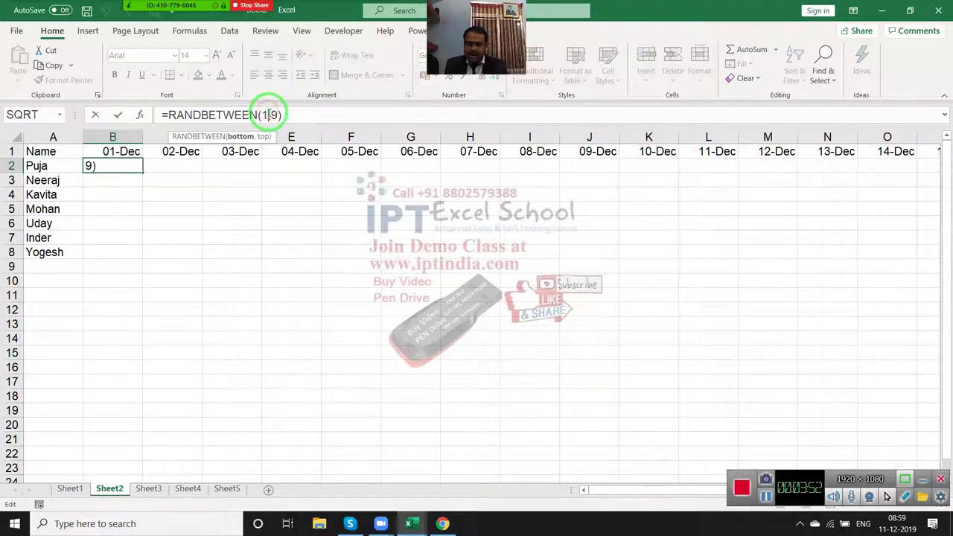
key("BackSpace")
type("10")
key("Return")
- Select B2:AE8, fill the RANDBETWEEN formula across and down, and copy the block
key("Up")
key("Up")
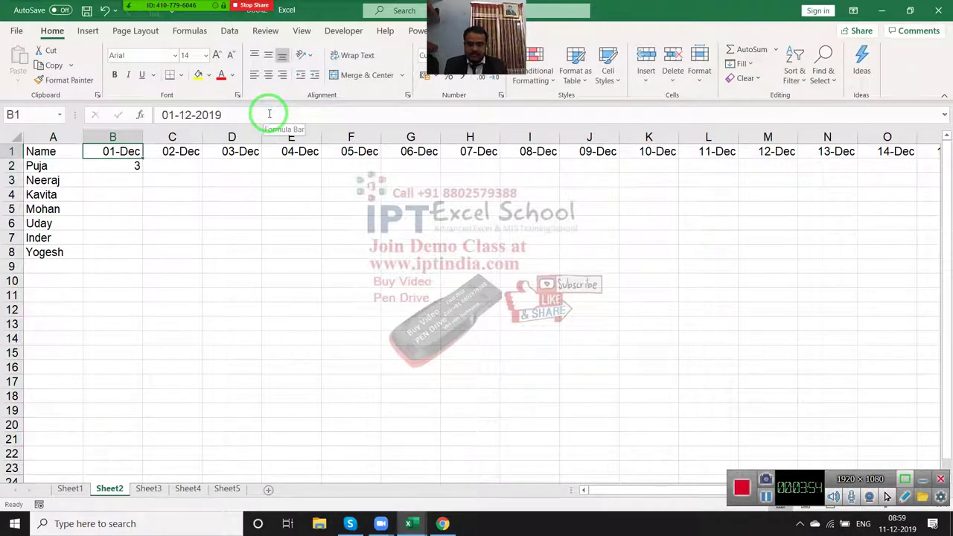
key("ctrl+Right")
key("Down")
key("ctrl+Left")
key("Left")
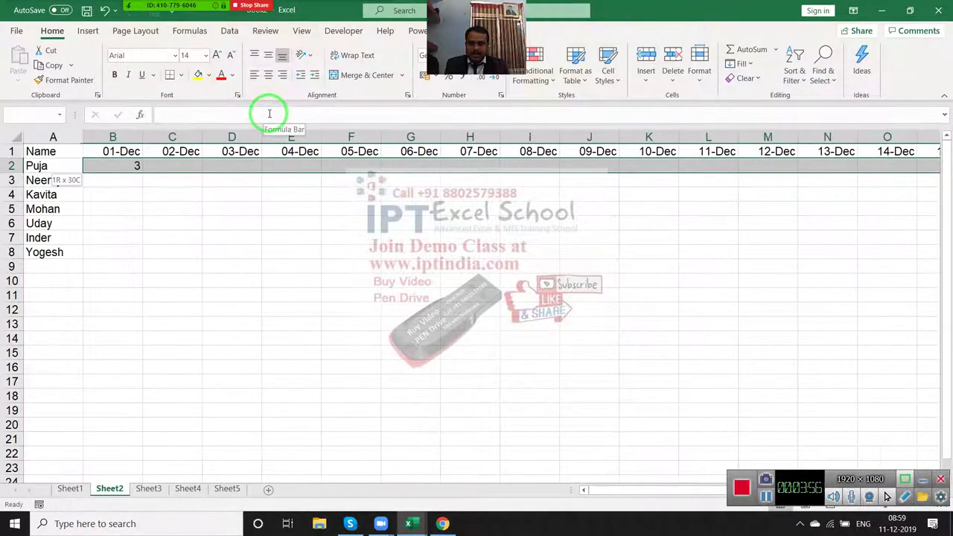
key("shift+space")
key("shift+Down")
key("shift+Down")
key("shift+Down")
key("shift+Down")
key("shift+Down")
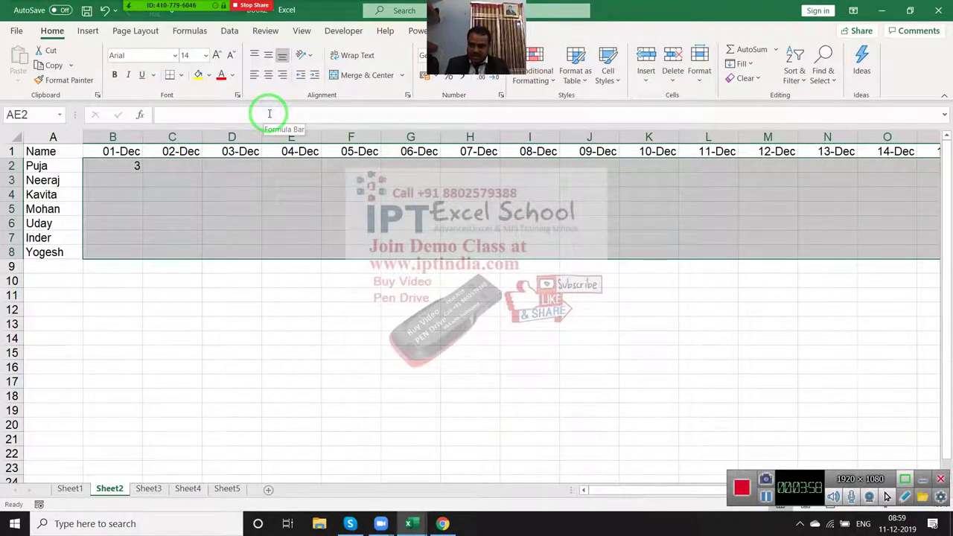
key("ctrl+r")
key("ctrl+d")
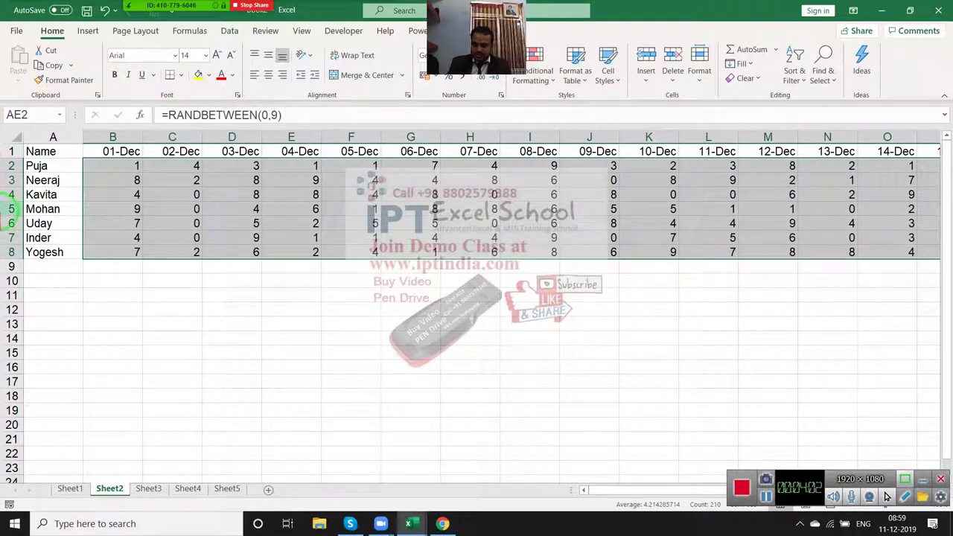
key("ctrl+c")
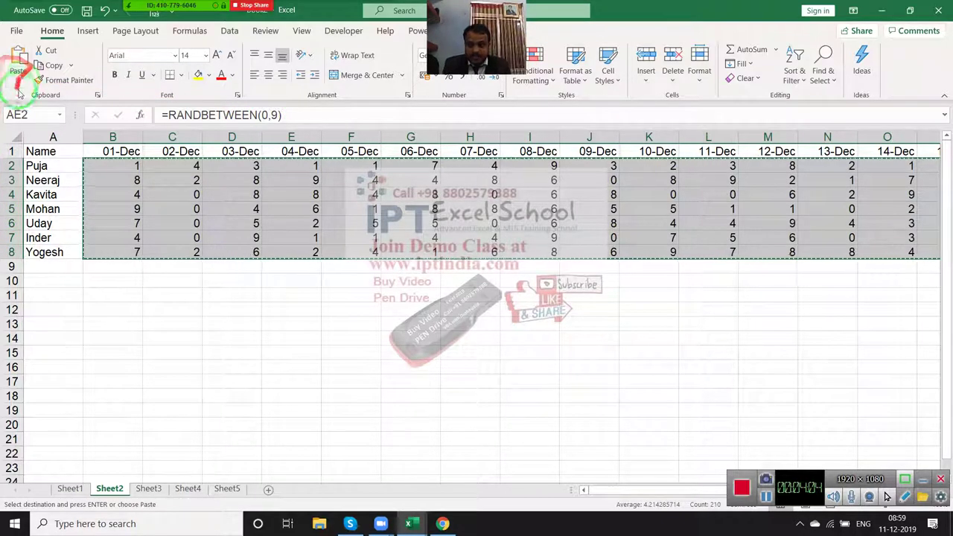
- Paste the copied B2:AE8 block over itself as values, replacing the RANDBETWEEN formulas
left_click(17, 86)
left_click(30, 195)
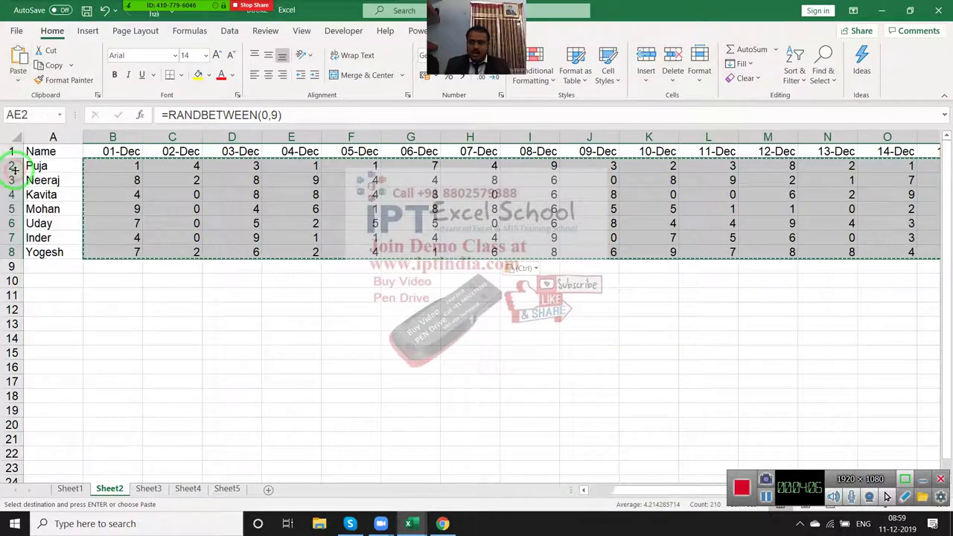
key("Escape")
key("ctrl+Home")
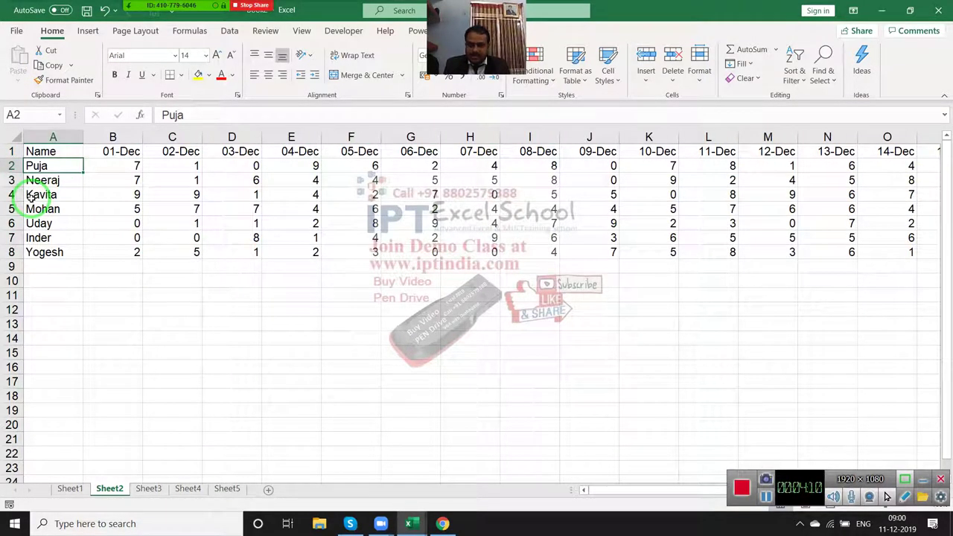
key("Right")
key("Right")
key("Right")
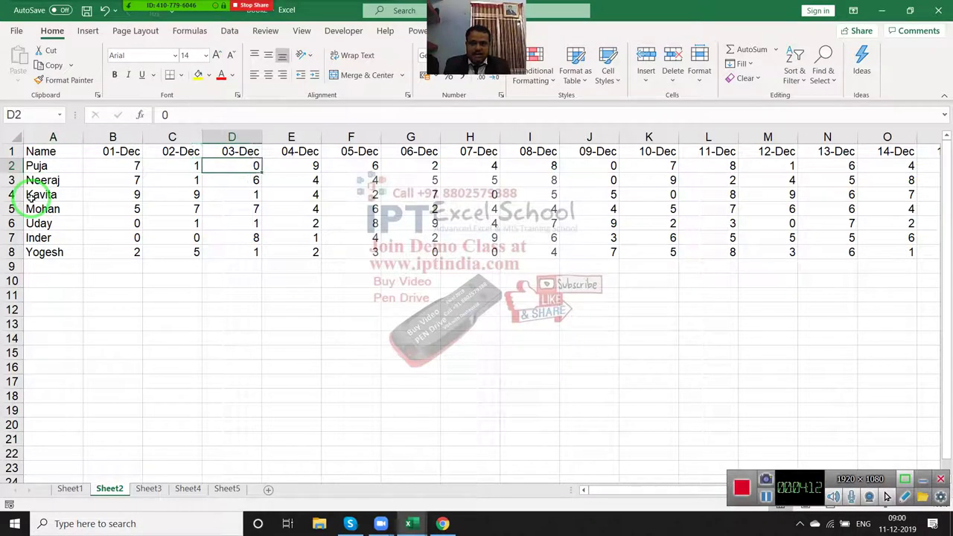
key("Right")
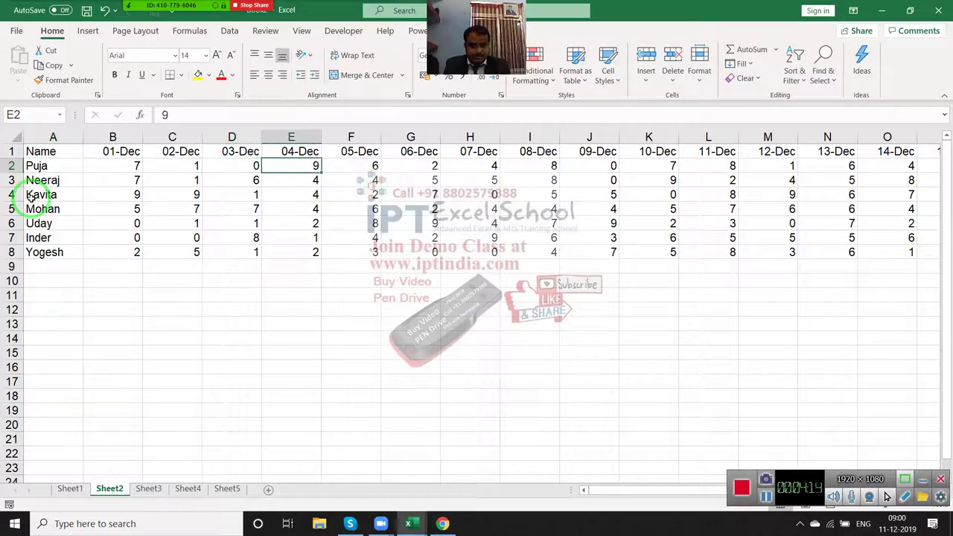
- Select B2:AE8, covering every person's scores from 01-Dec to 30-Dec
key("Left")
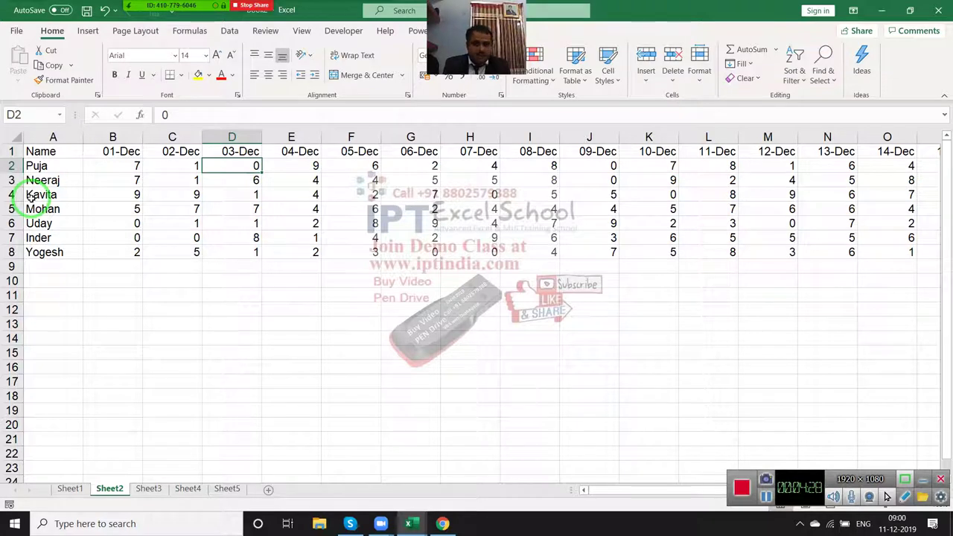
key("Up")
key("Left")
key("Left")
key("Left")
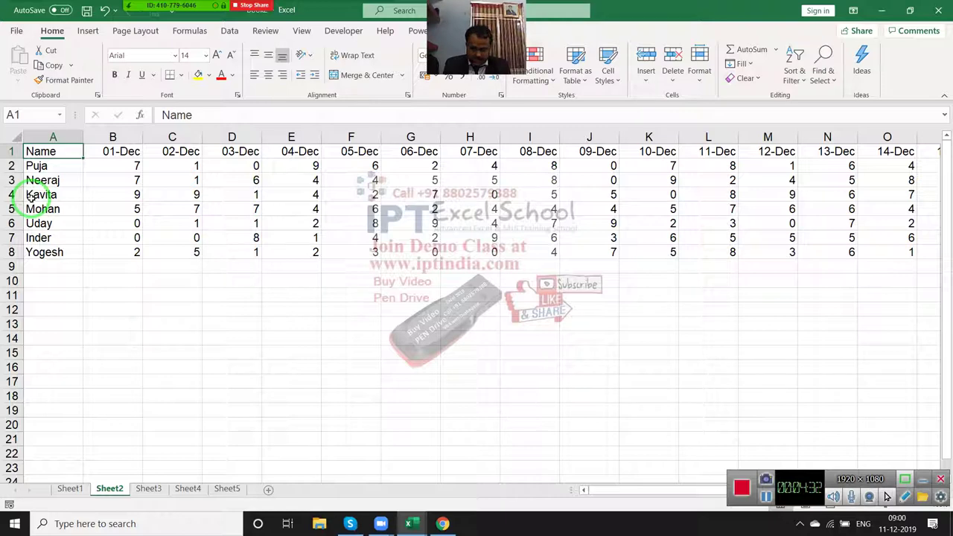
key("Down")
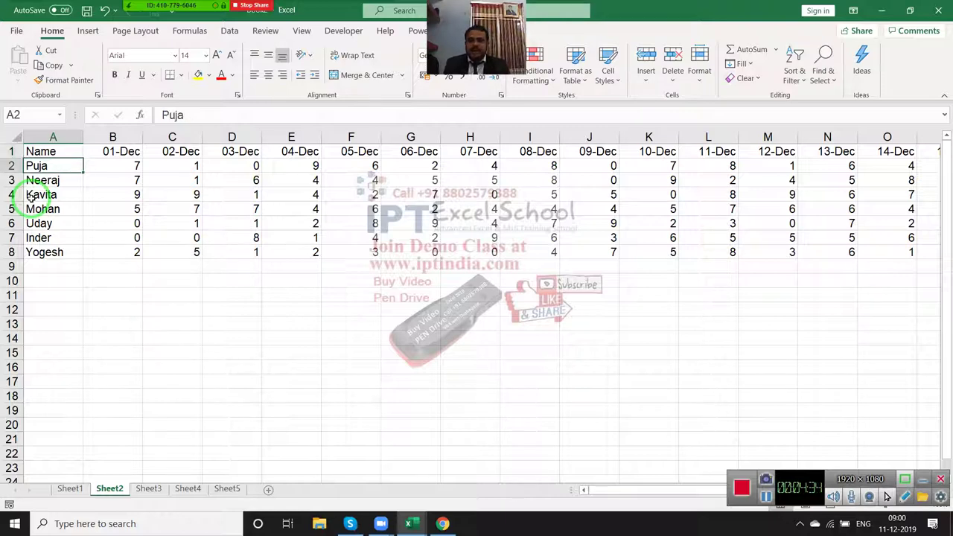
key("Right")
key("ctrl+shift+Right")
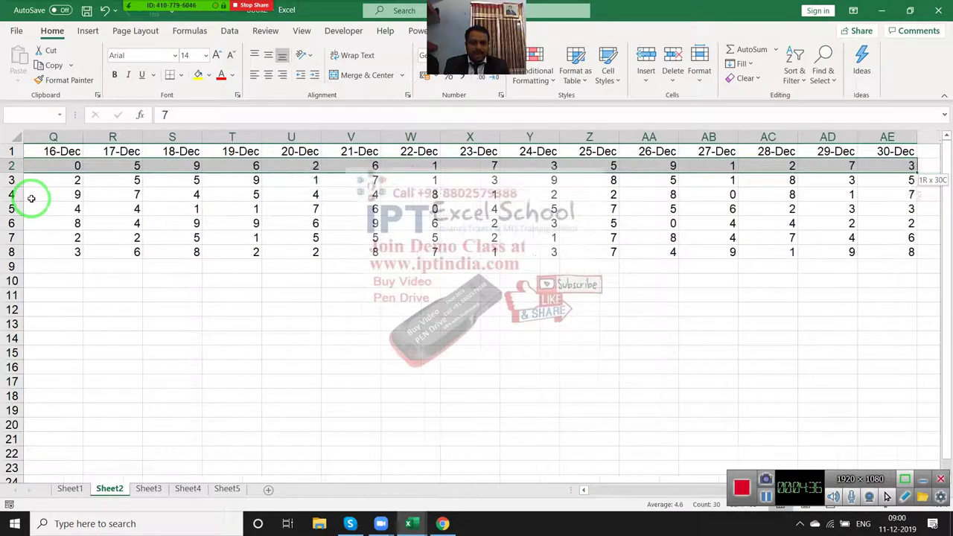
key("shift+Down")
key("shift+Down")
key("shift+Down")
key("shift+Down")
key("shift+Down")
key("shift+Down")
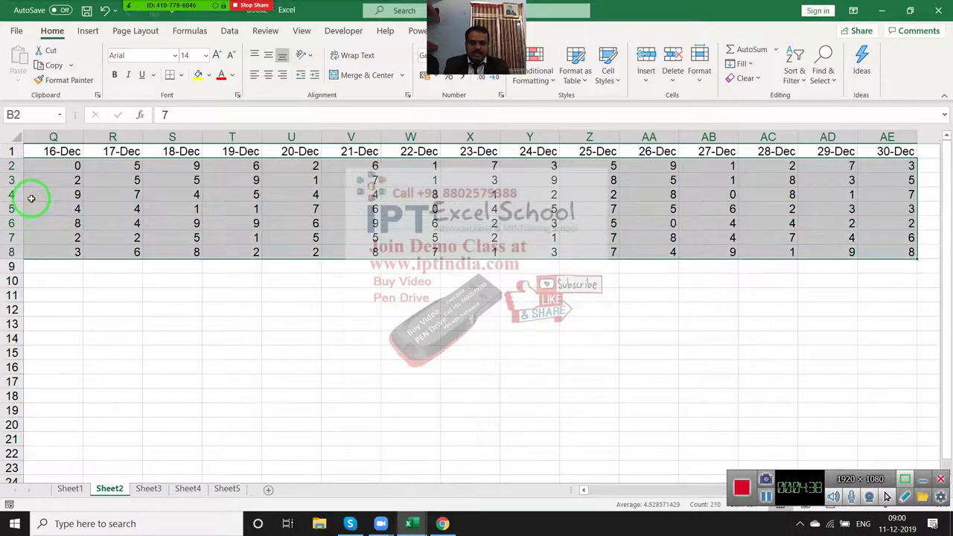
left_click_drag(2, 391, 267, 460)
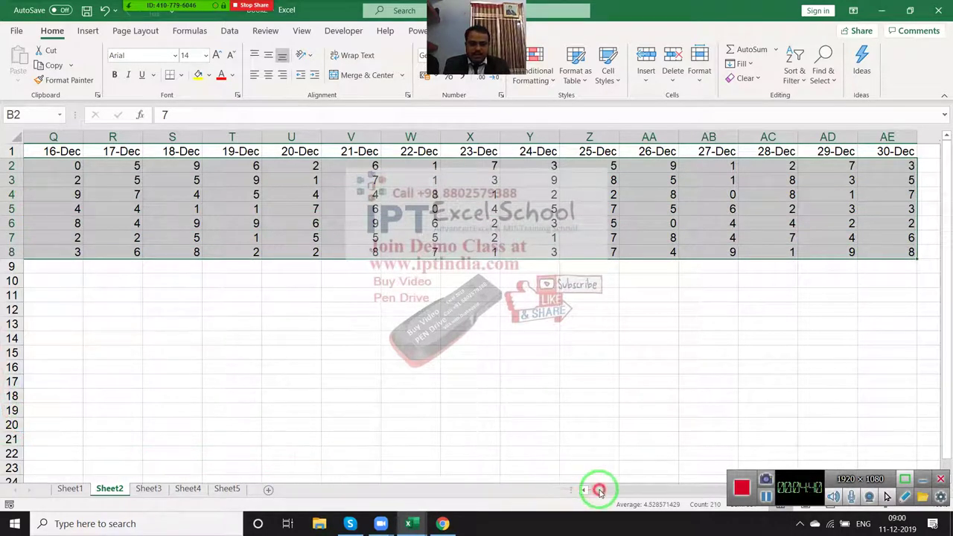
left_click_drag(607, 491, 323, 173)
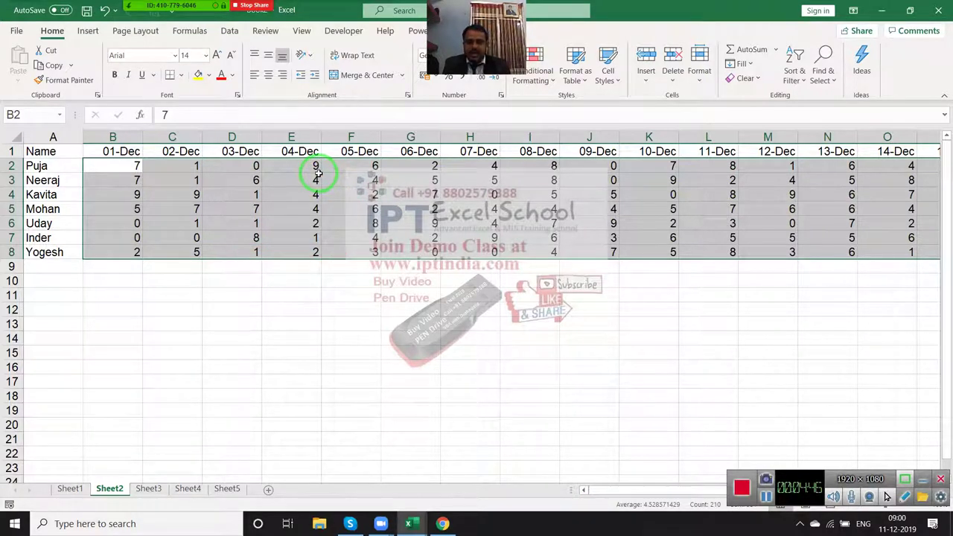
- Give the selected B2:AE8 scores the custom number format "P";;"A"
right_click(337, 209)
left_click(419, 424)
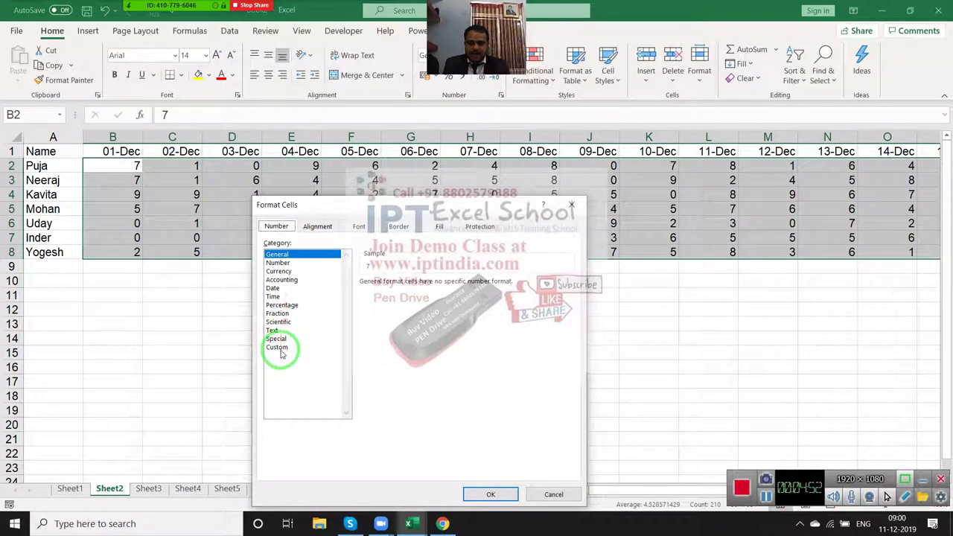
left_click(278, 347)
double_click(388, 292)
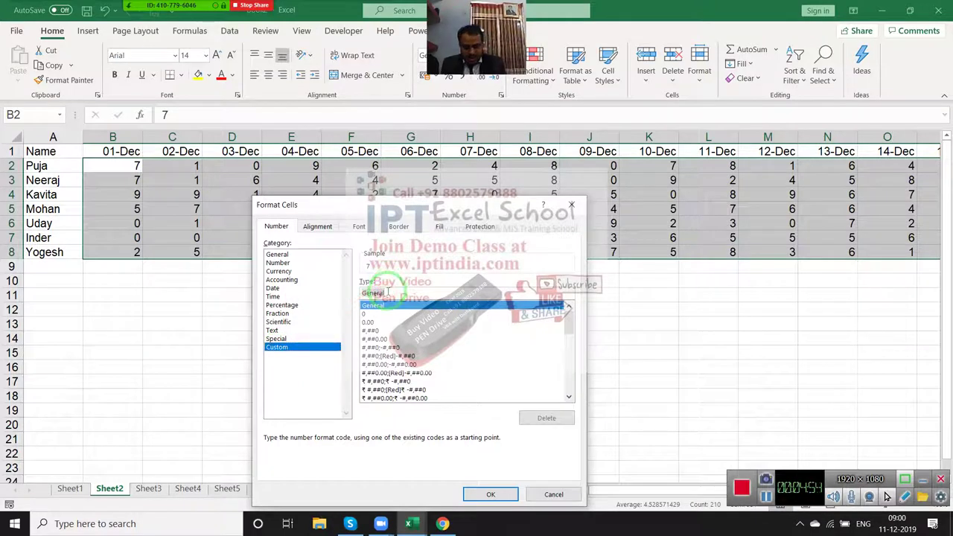
key("BackSpace")
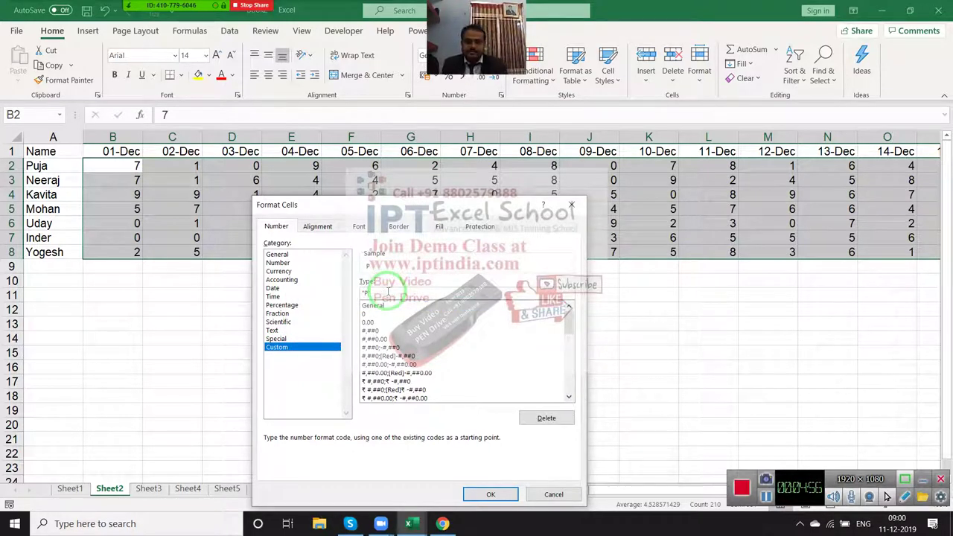
left_click(368, 292)
type(";")
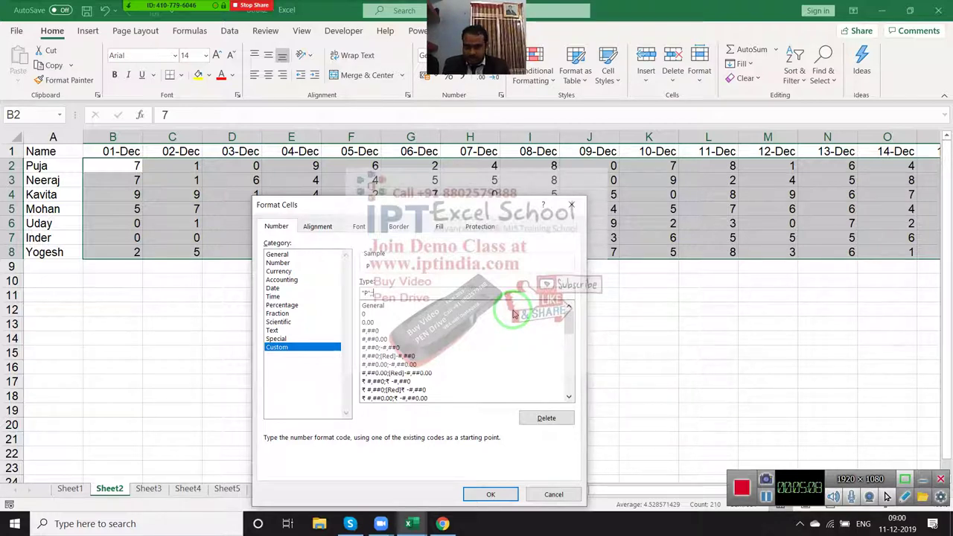
type("A")
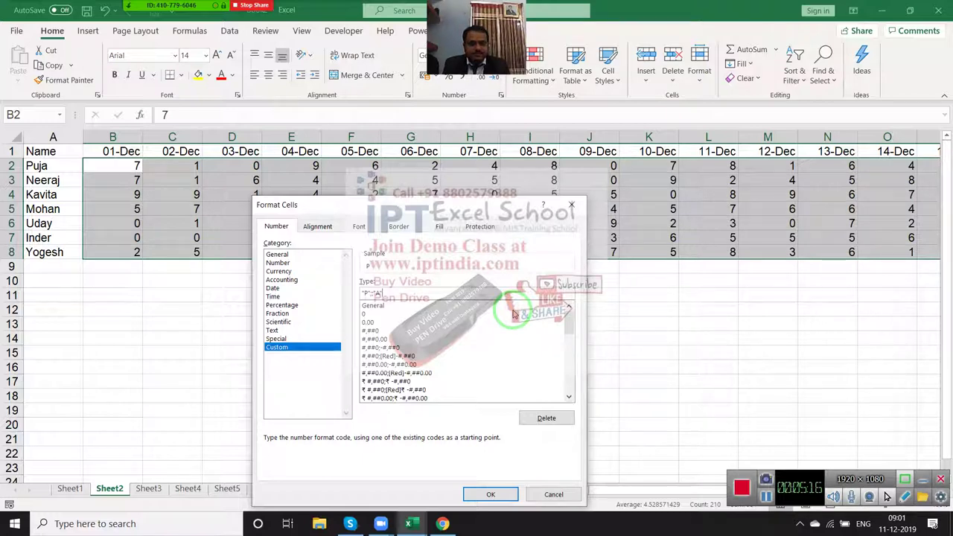
key("Return")
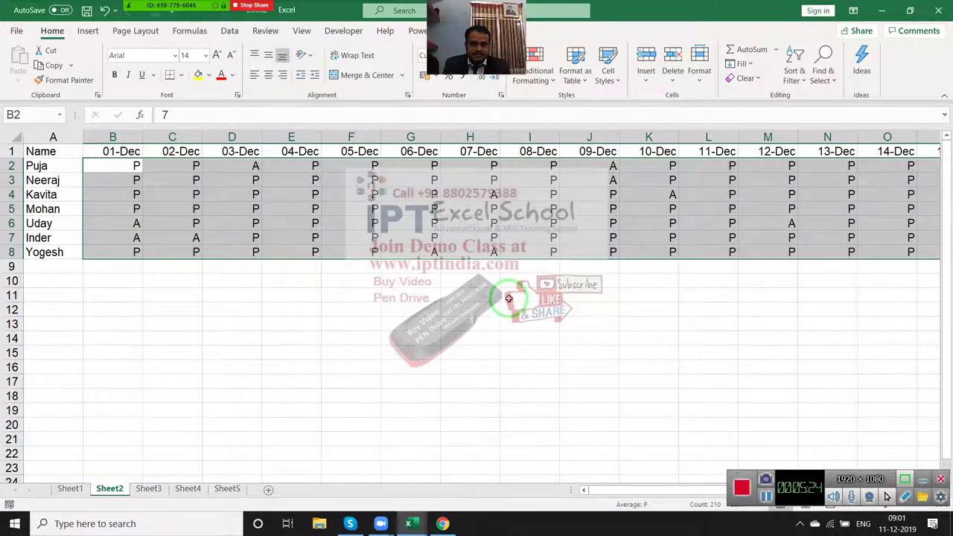
key("Down")
key("Down")
key("Down")
key("Down")
key("Down")
key("Down")
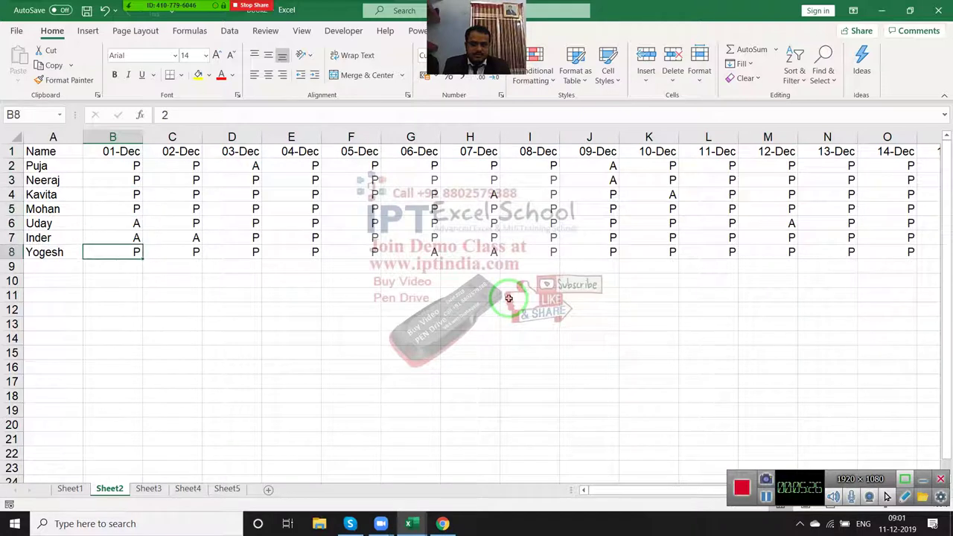
key("Up")
key("ctrl+Up")
key("Down")
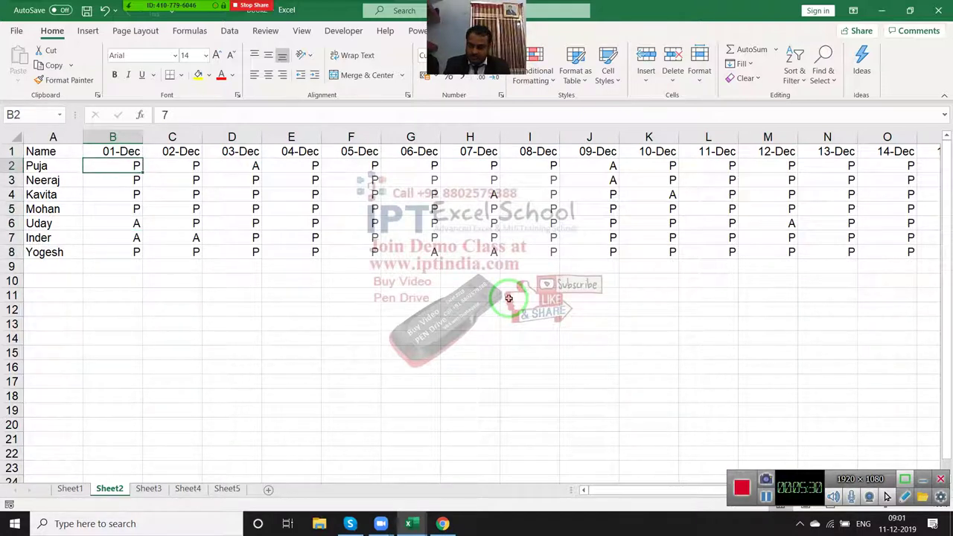
key("ctrl+shift+Right")
key("ctrl+shift+Down")
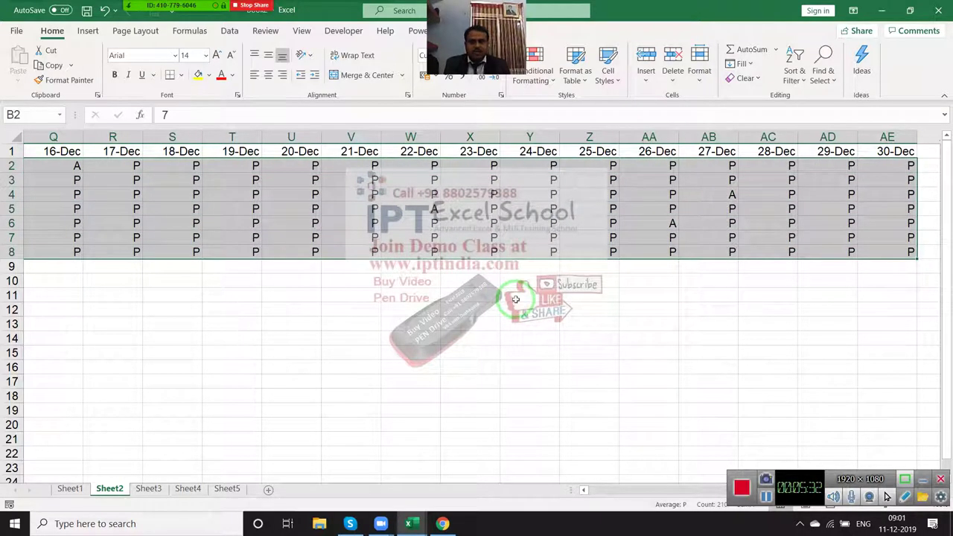
right_click(511, 243)
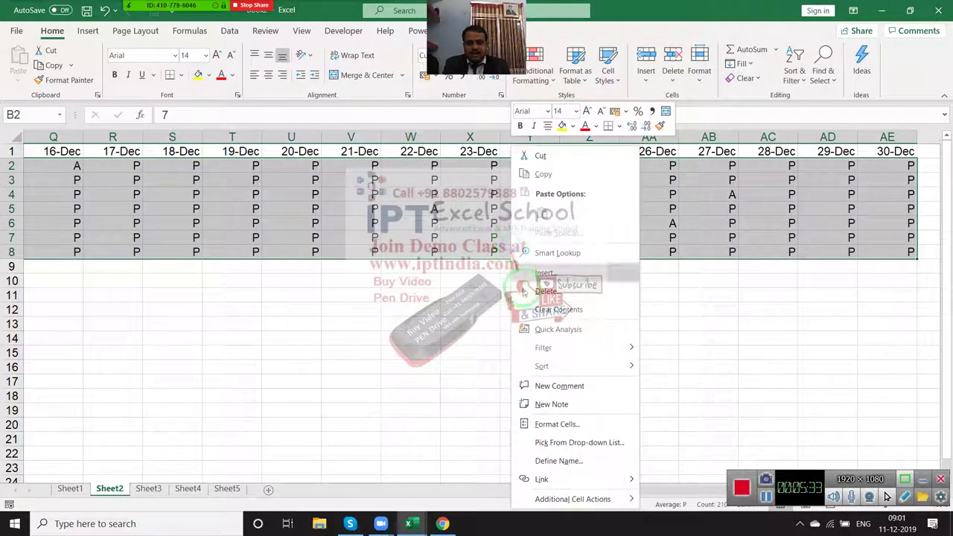
left_click(543, 424)
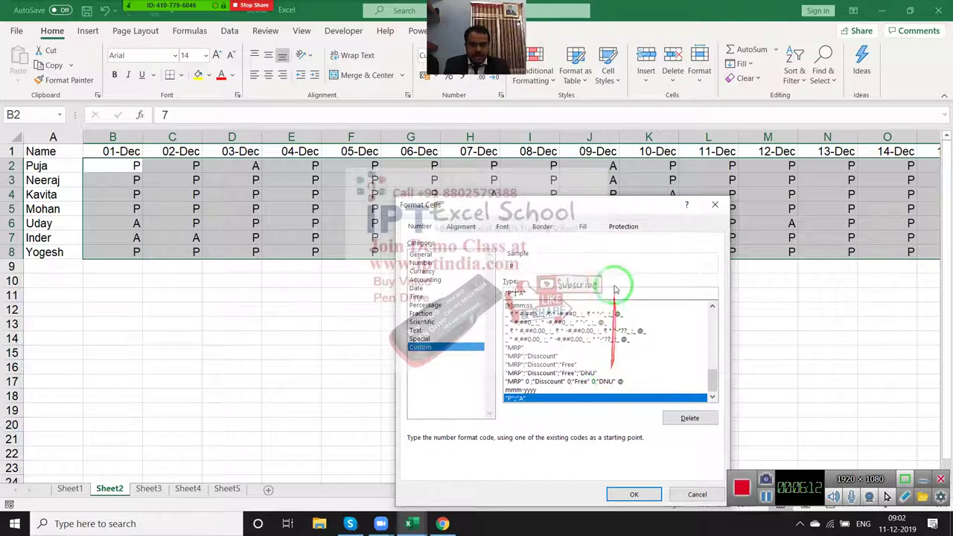
key("Return")
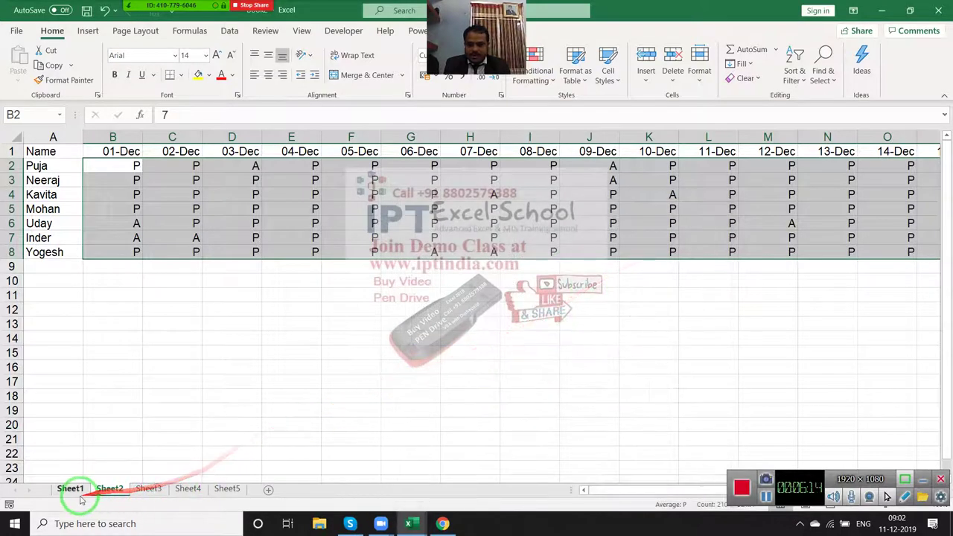
- On Sheet1, enter the symbols 0, # and @ in C2, C3 and C4
left_click(70, 489)
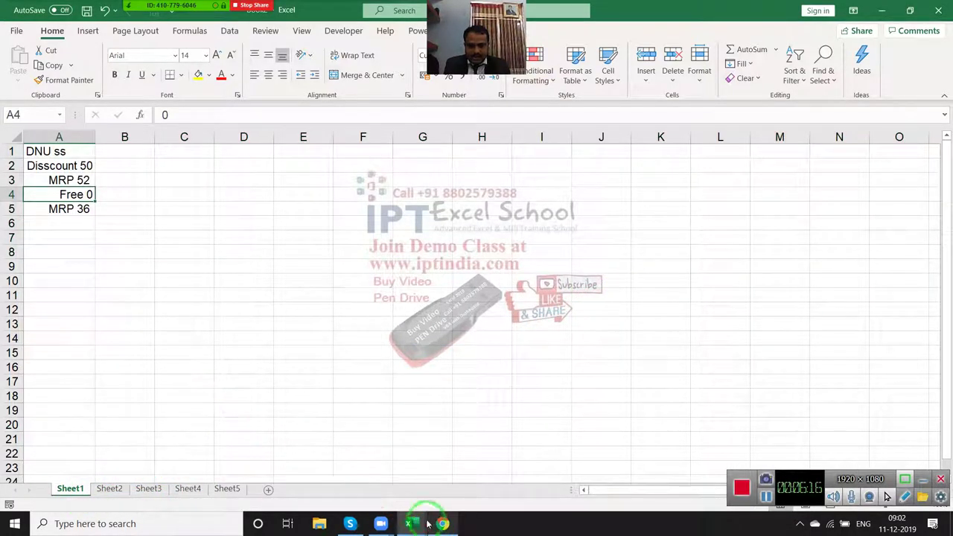
left_click(197, 162)
type("0")
key("Return")
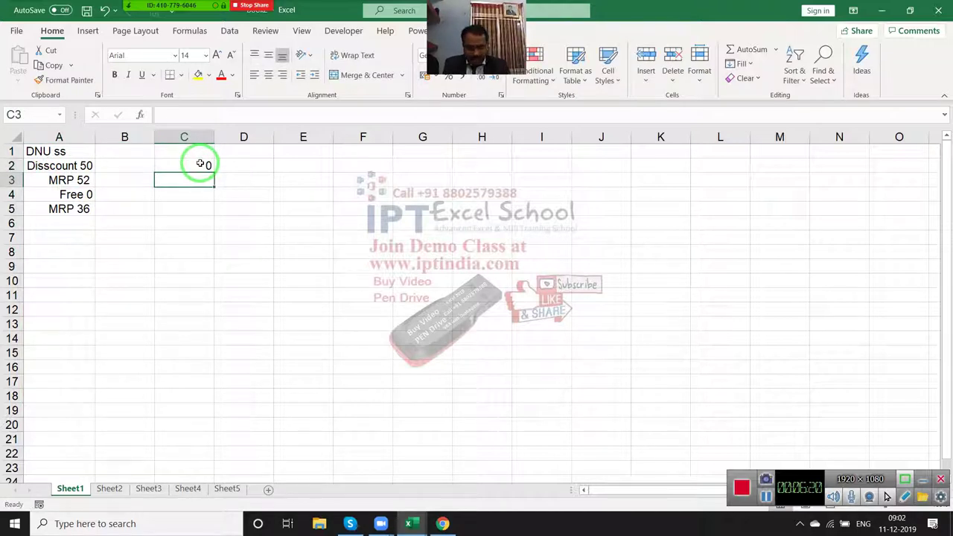
type("#")
key("Return")
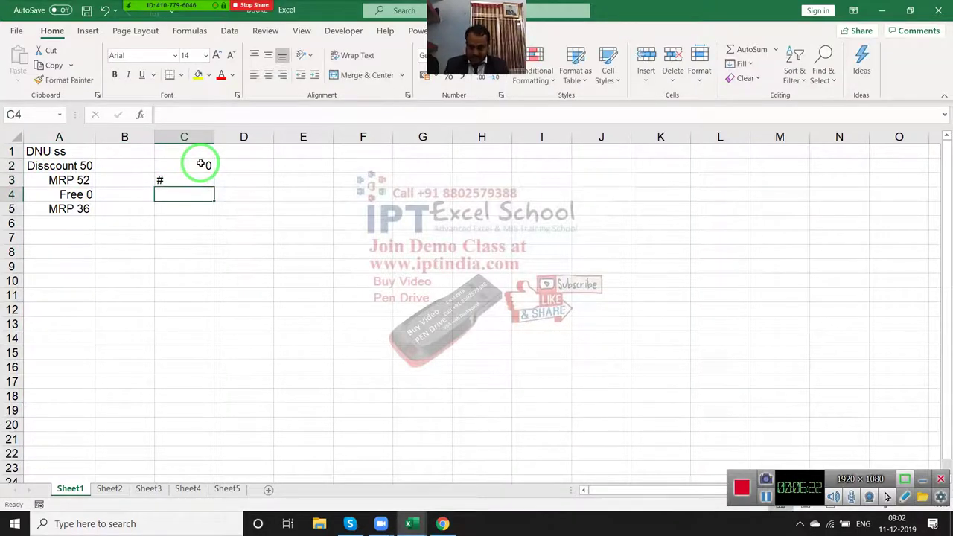
type("@")
key("Return")
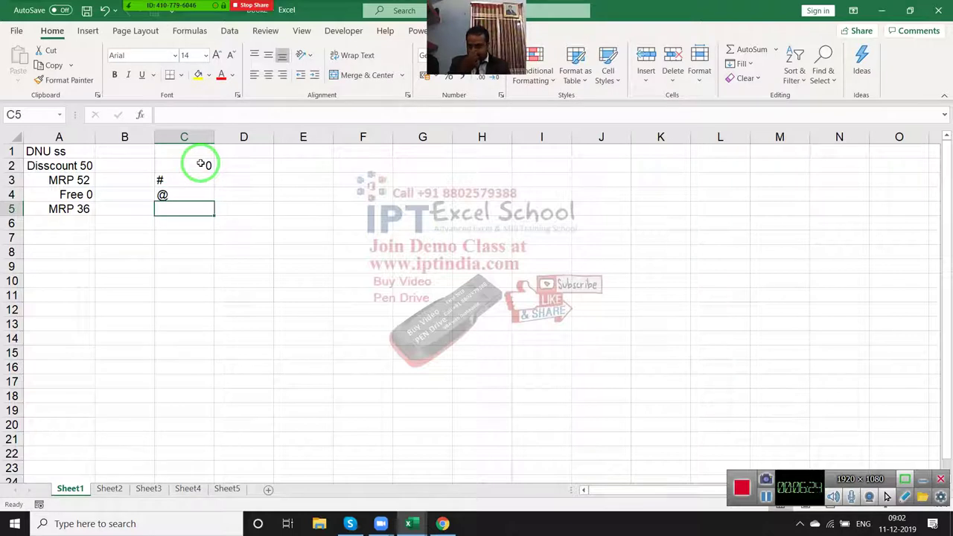
- Type the heading C Name in F1, cancelling the unfinished entry in F2
left_click(366, 161)
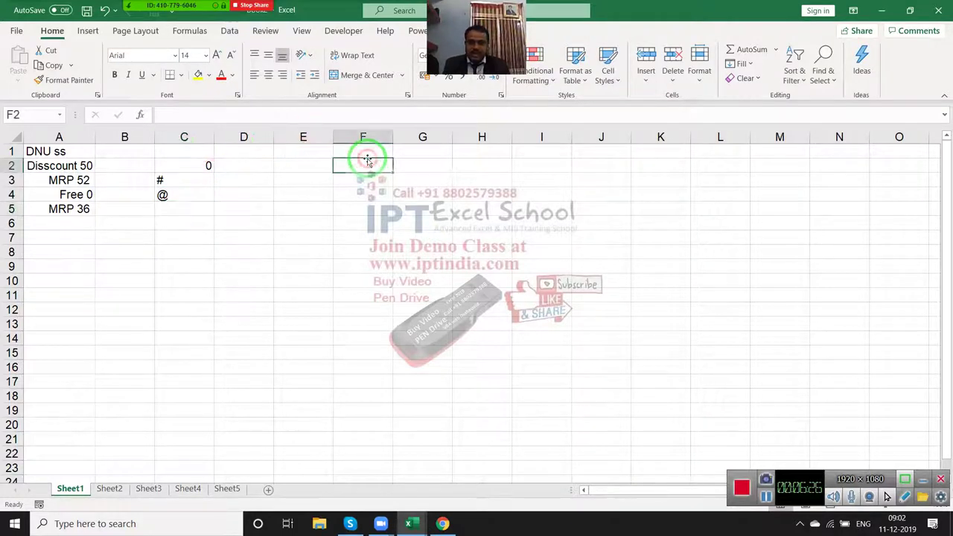
left_click(365, 150)
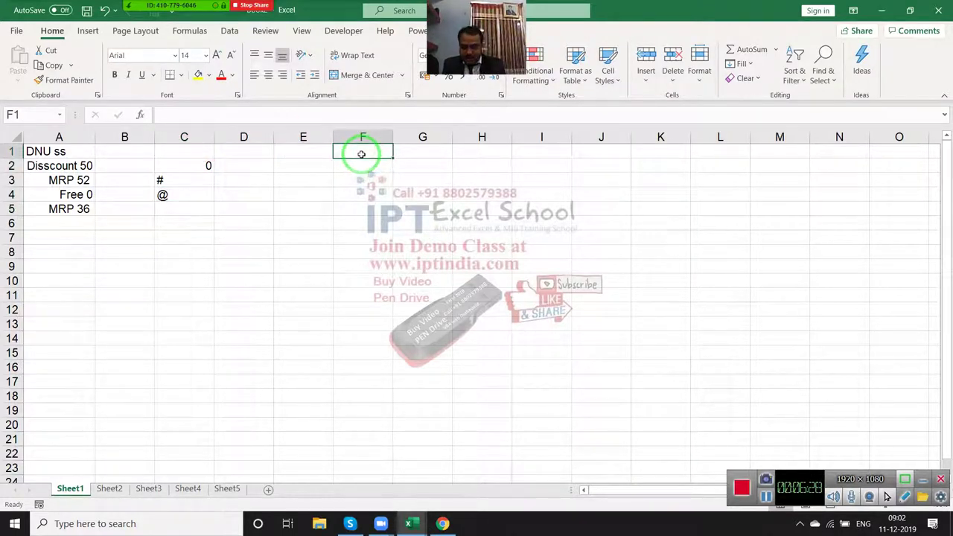
type("C")
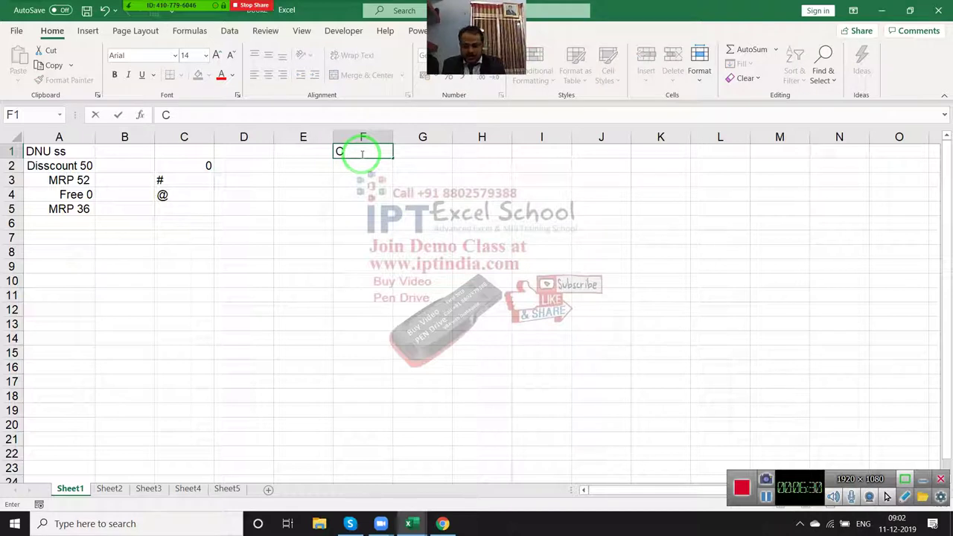
type(" NAme")
key("Return")
type("M/")
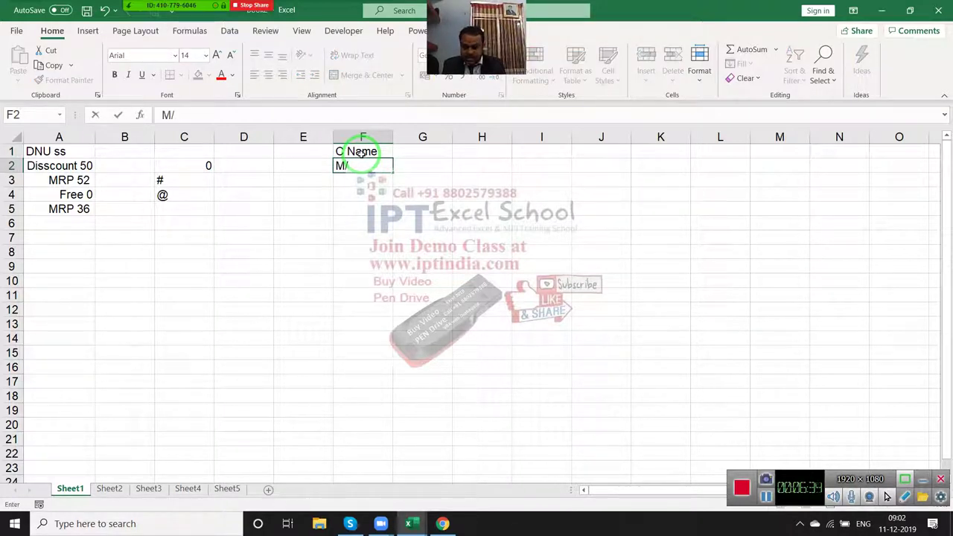
type("S")
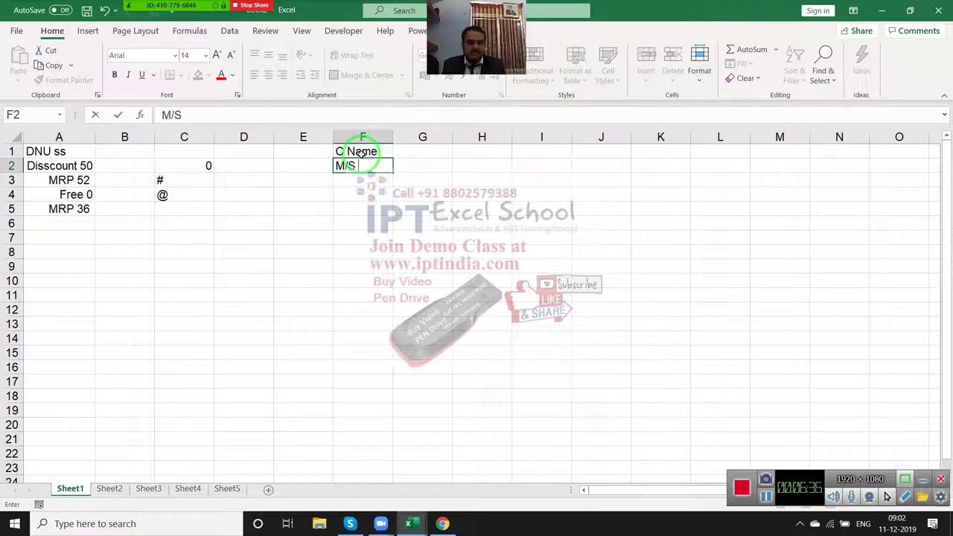
key("Escape")
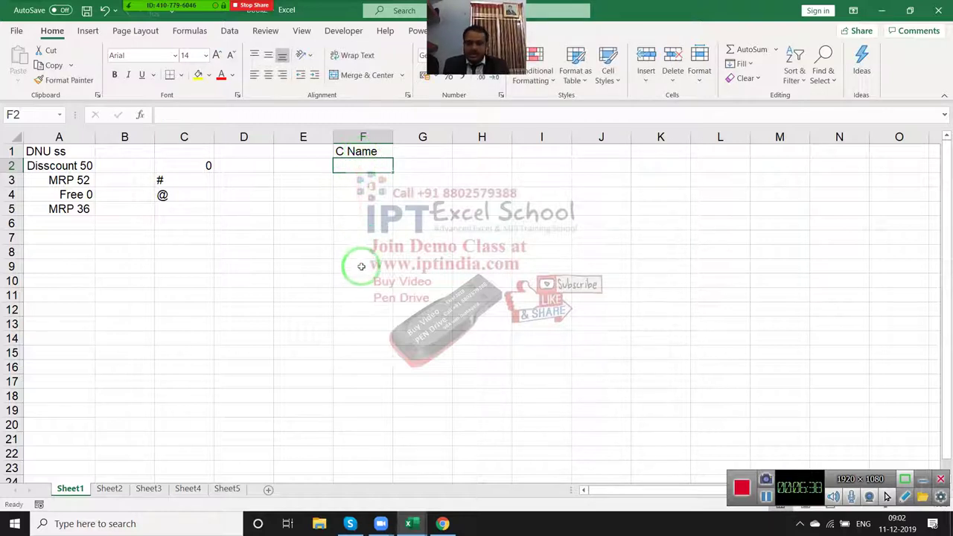
- Format F2:F11 with the custom code "M/S" @ and enter IPT in F2 to show M/S IPT
left_click_drag(363, 165, 365, 295)
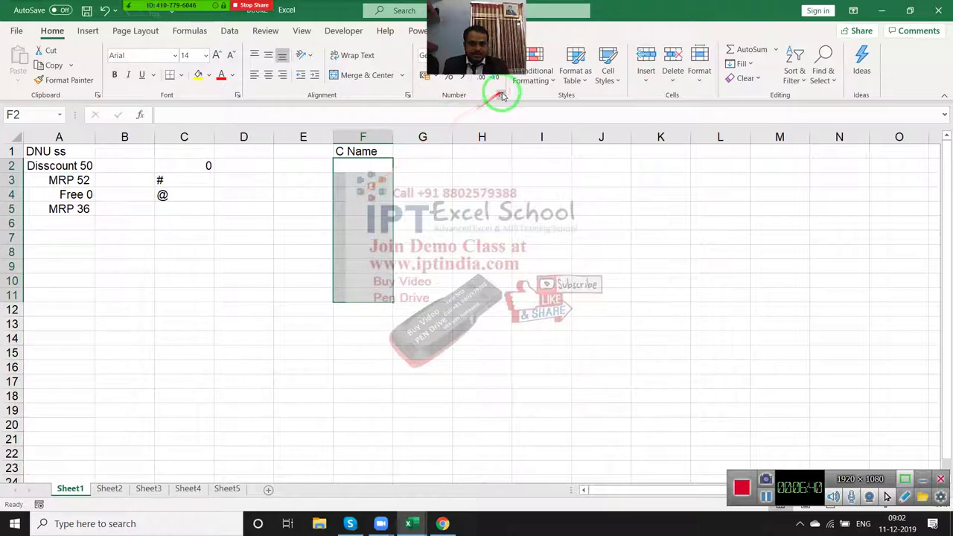
left_click(501, 94)
left_click(511, 257)
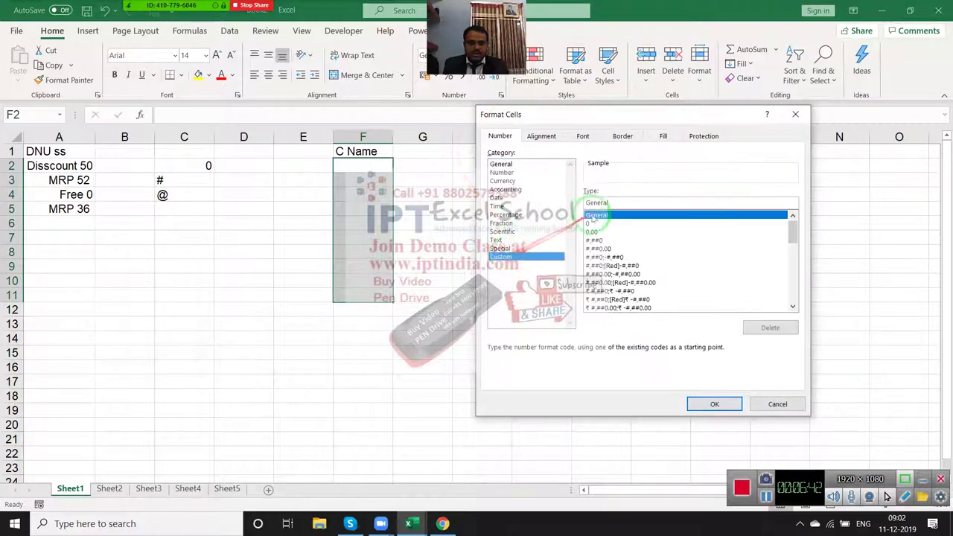
left_click(597, 203)
type("\"Mr")
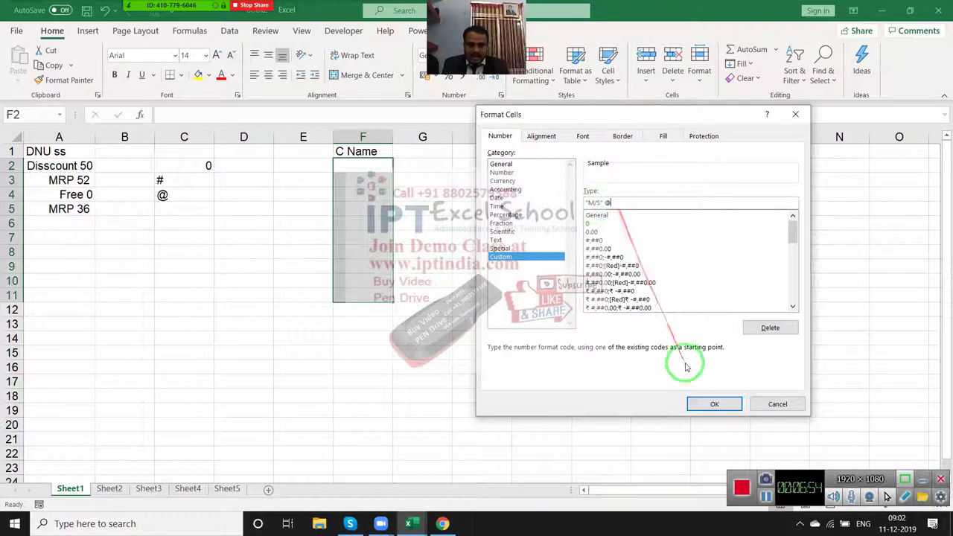
left_click(698, 397)
left_click(379, 165)
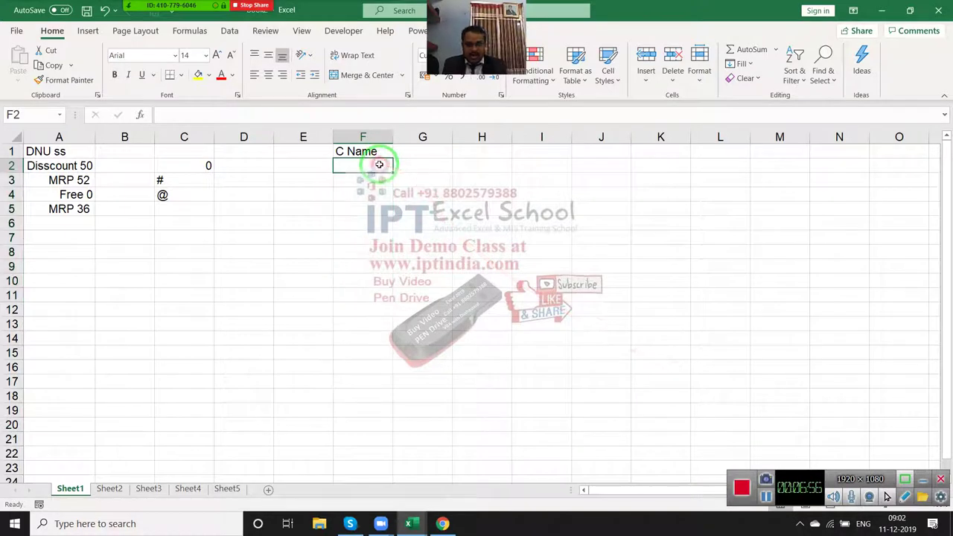
type("PT")
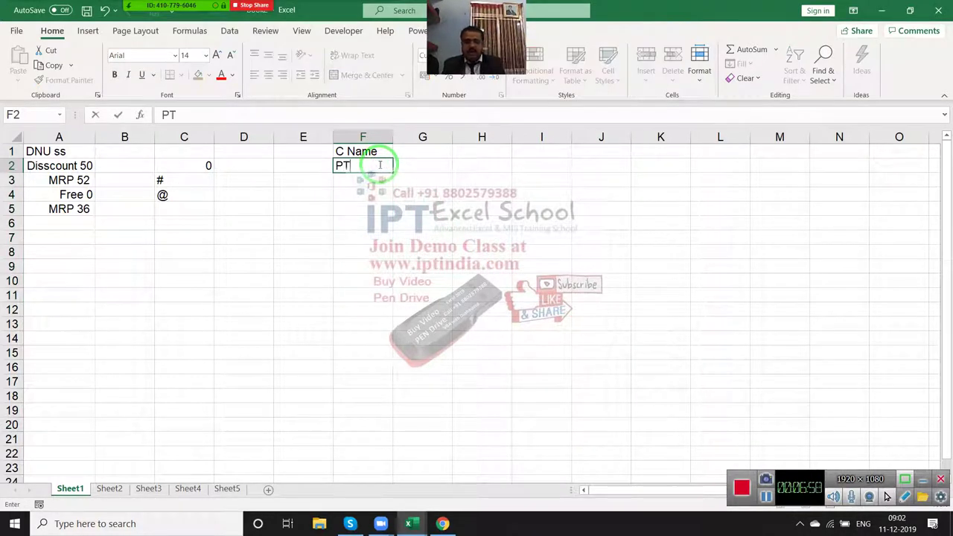
key("Return")
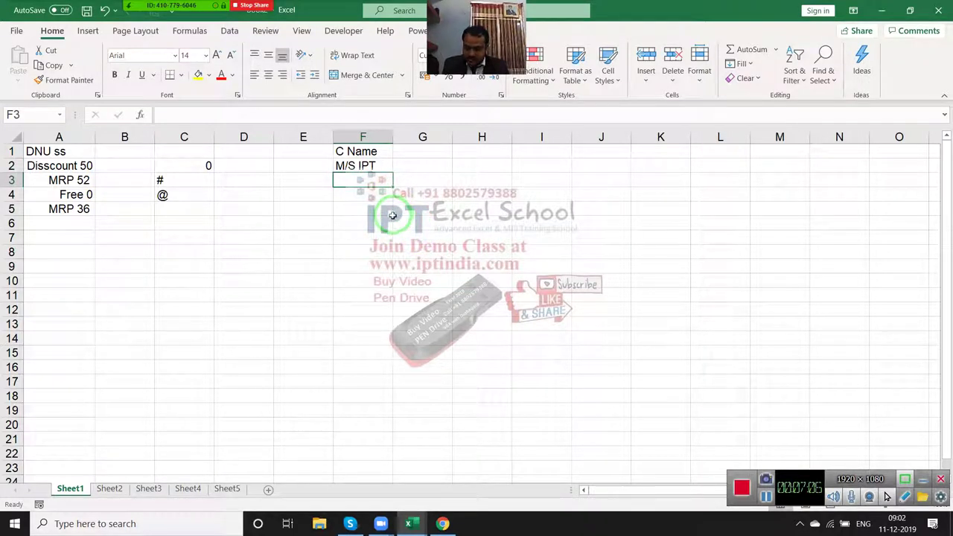
left_click(380, 168)
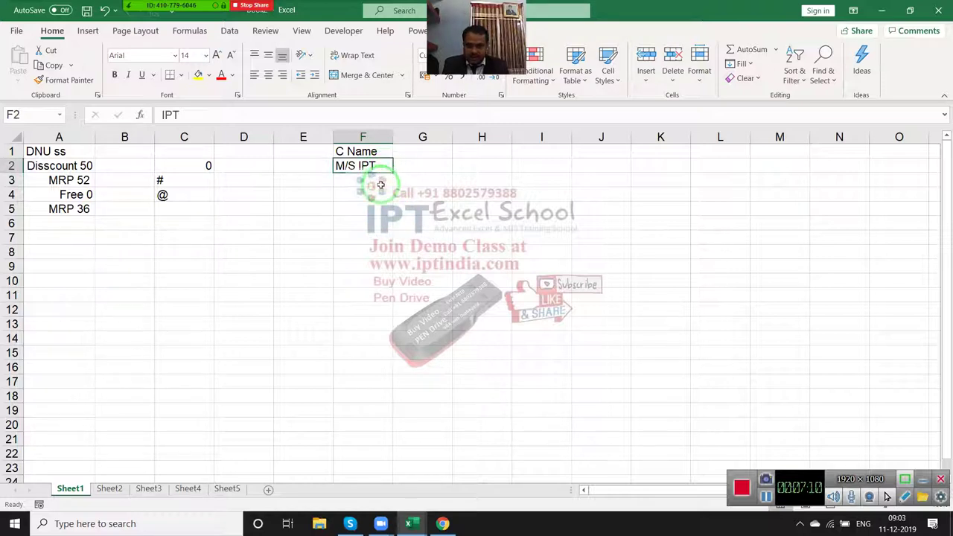
left_click(376, 193)
left_click(377, 223)
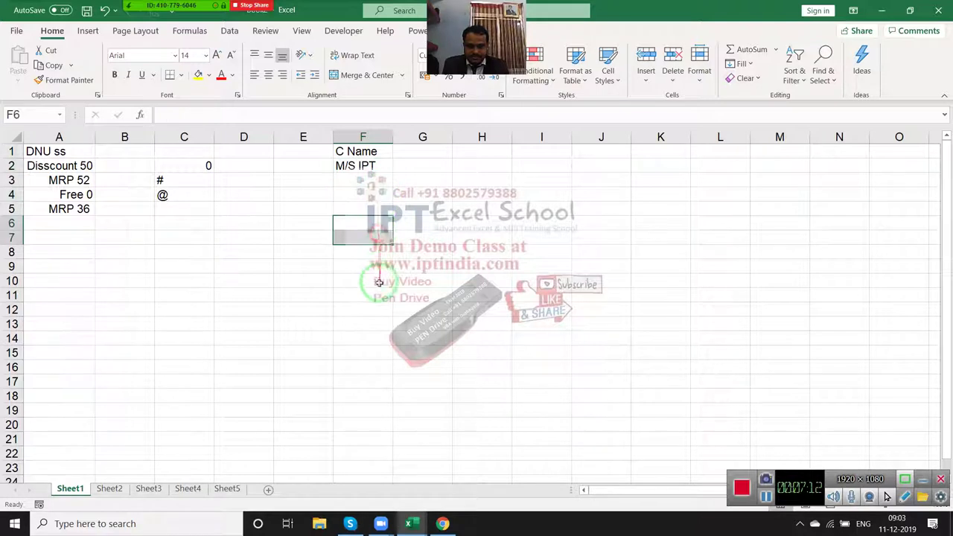
left_click(385, 334)
left_click(347, 180)
left_click_drag(349, 167, 359, 356)
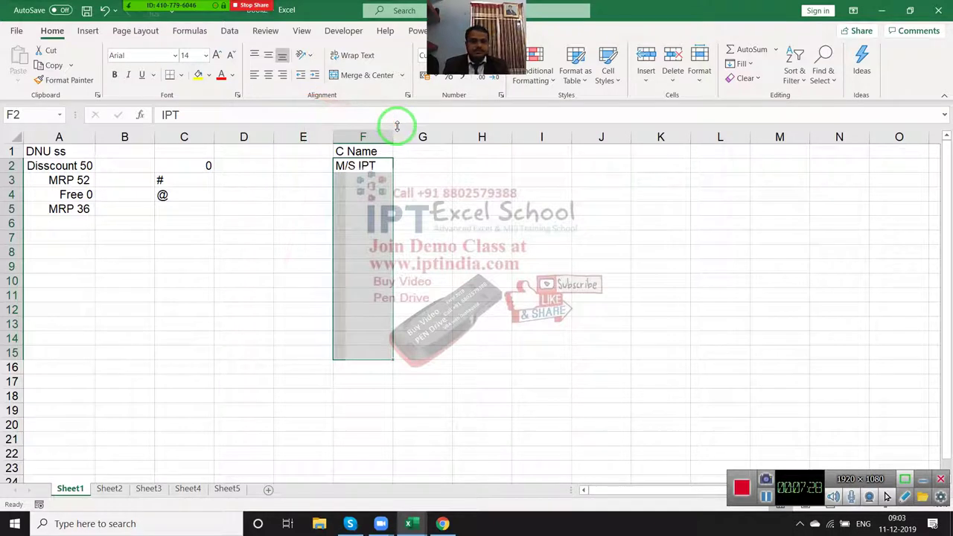
left_click(498, 186)
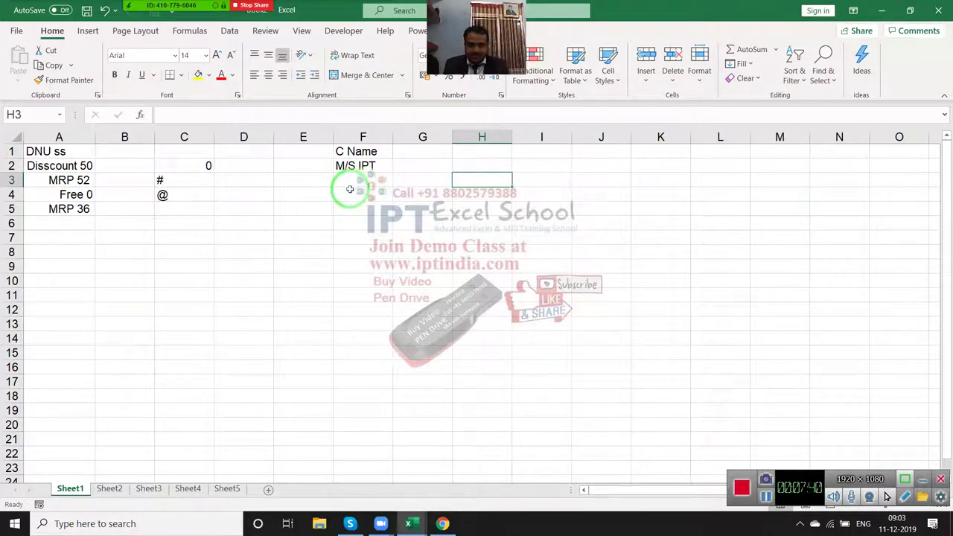
left_click(466, 155)
left_click(464, 183)
left_click(464, 160)
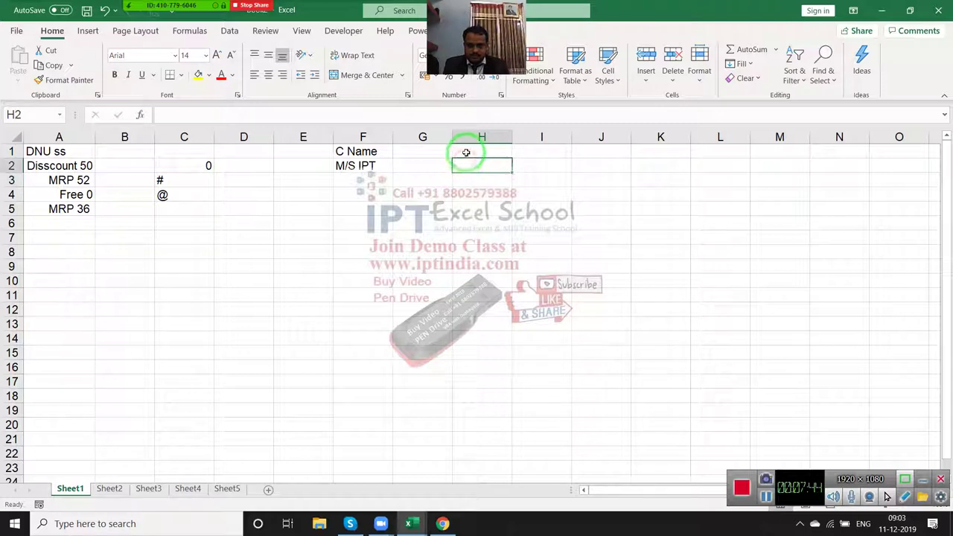
left_click(467, 153)
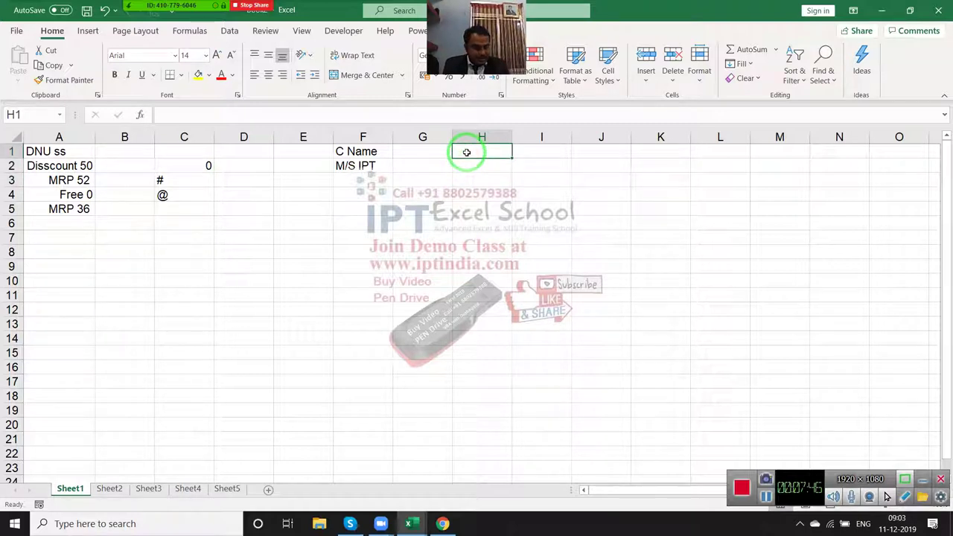
- Cancel the stray 0 in H1, enter the heading address in G1, and select G2:G10
type("0")
key("Escape")
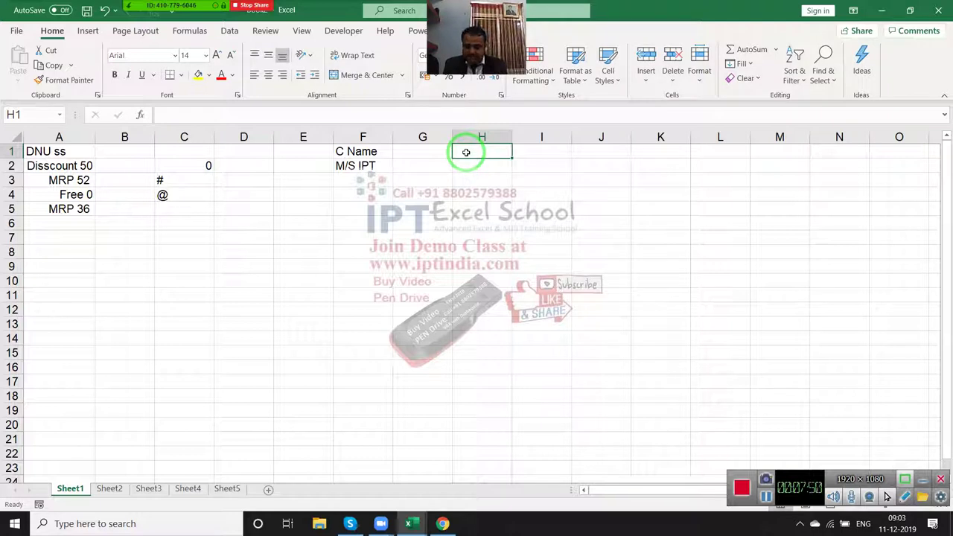
key("Left")
key("Left")
key("Right")
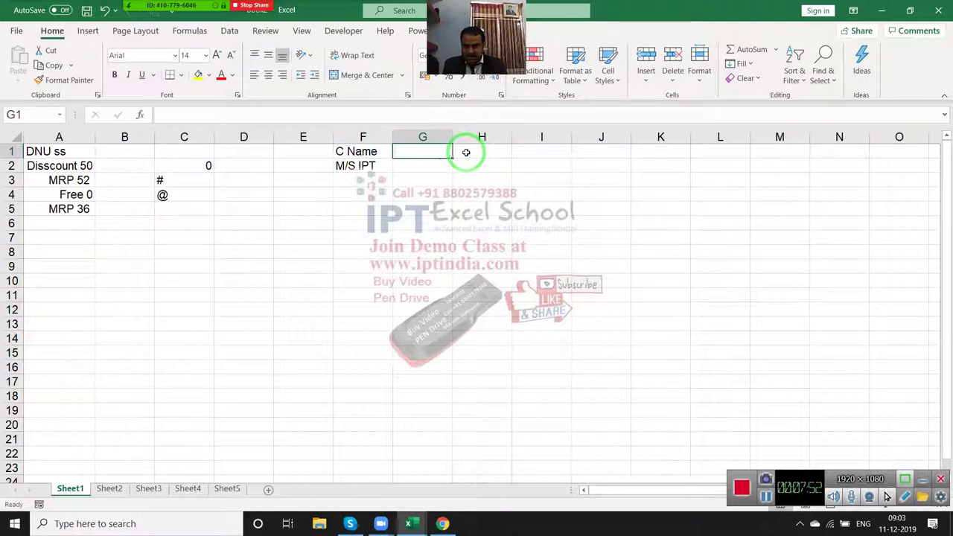
type("address")
key("Return")
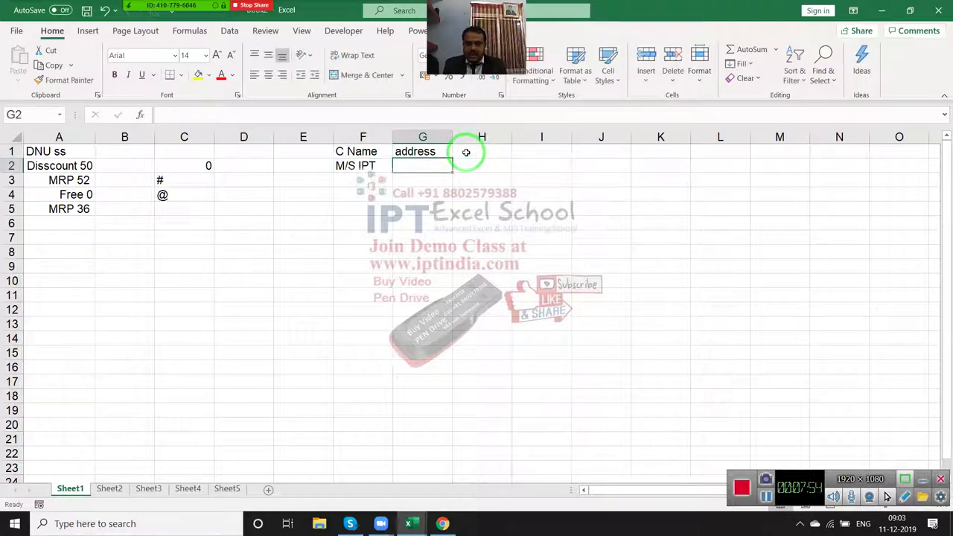
key("shift+Down")
key("shift+Down")
key("shift+Down")
key("shift+Down")
key("shift+Down")
key("shift+Down")
key("shift+Down")
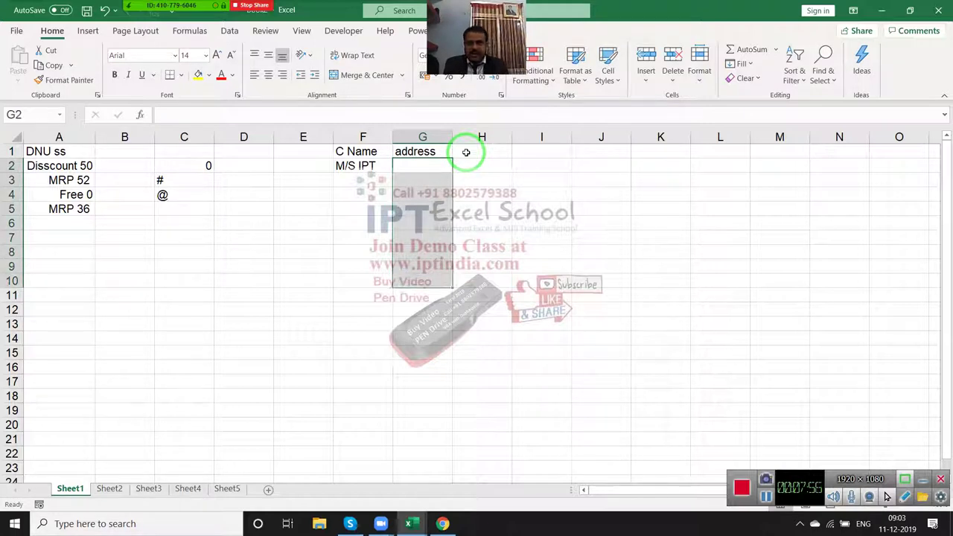
- Give G2:G10 a custom @ text format that appends the fixed locality and PIN code
left_click(501, 96)
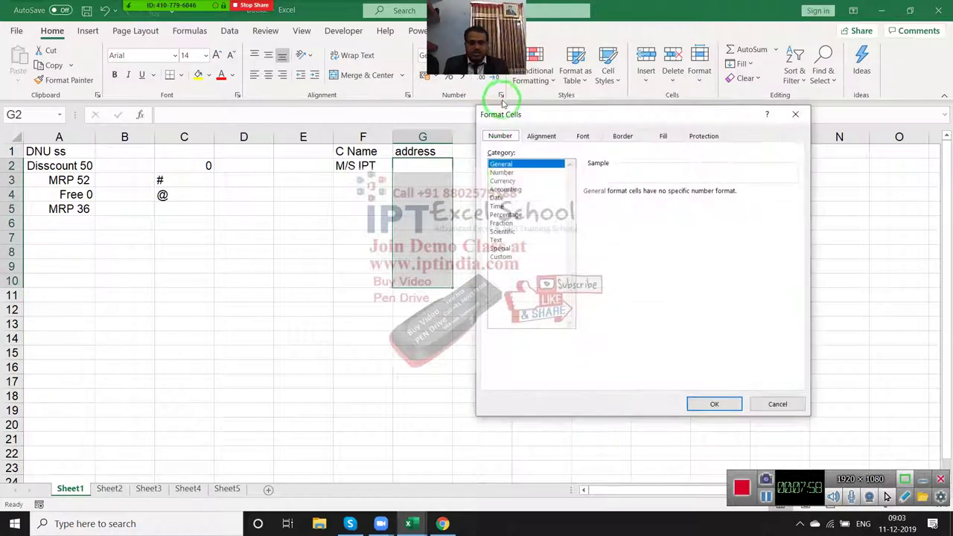
left_click(501, 256)
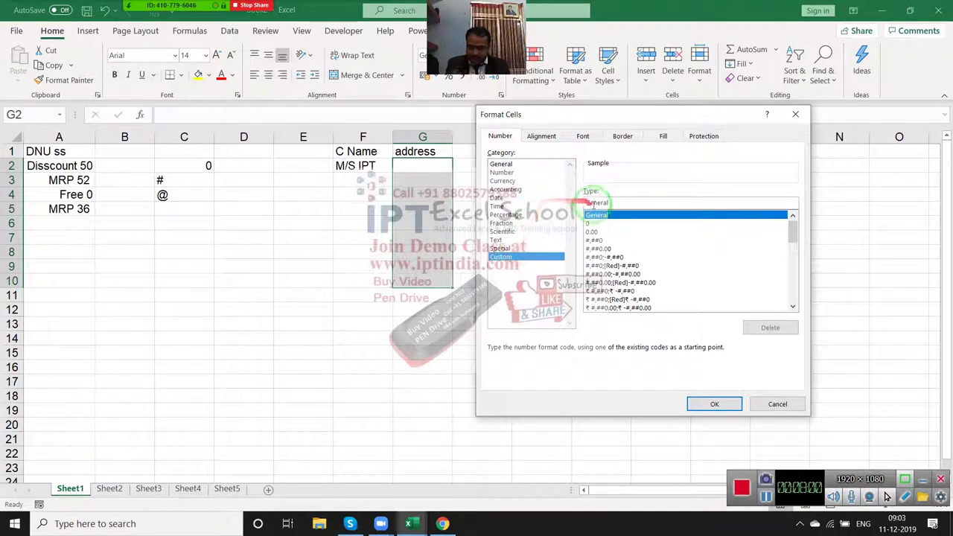
double_click(597, 202)
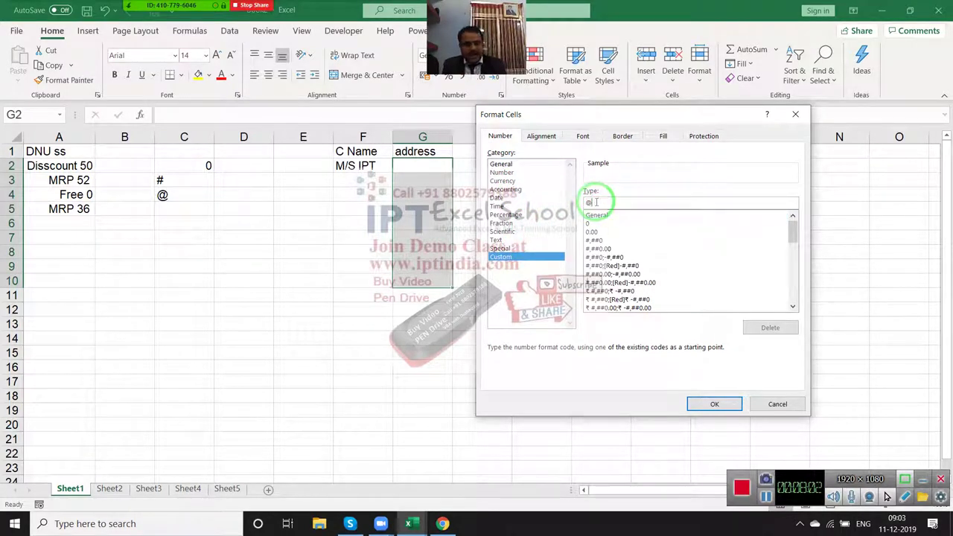
type("@")
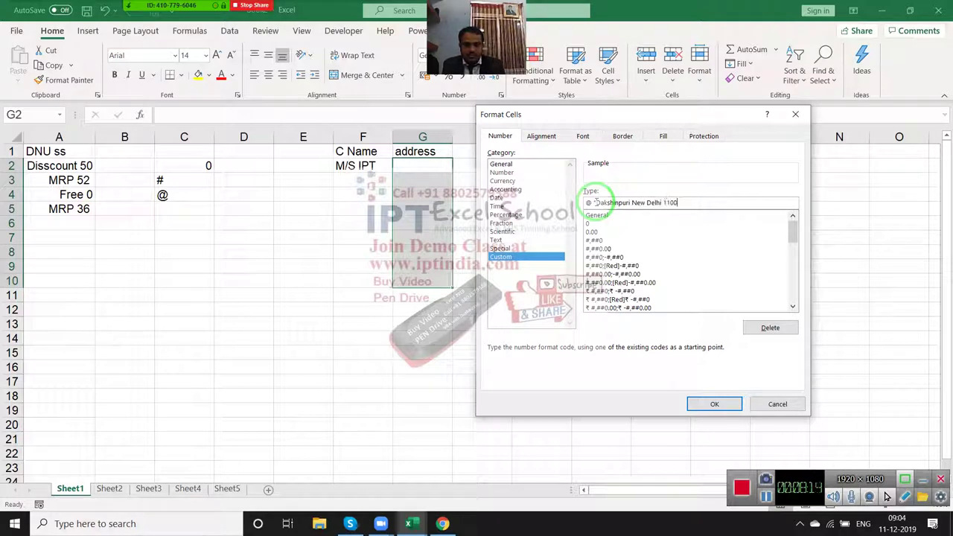
key("Return")
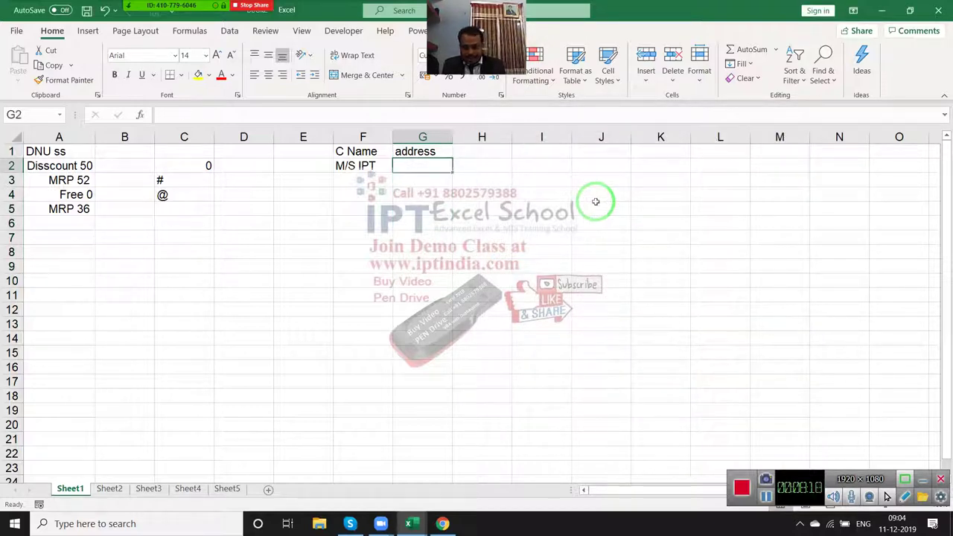
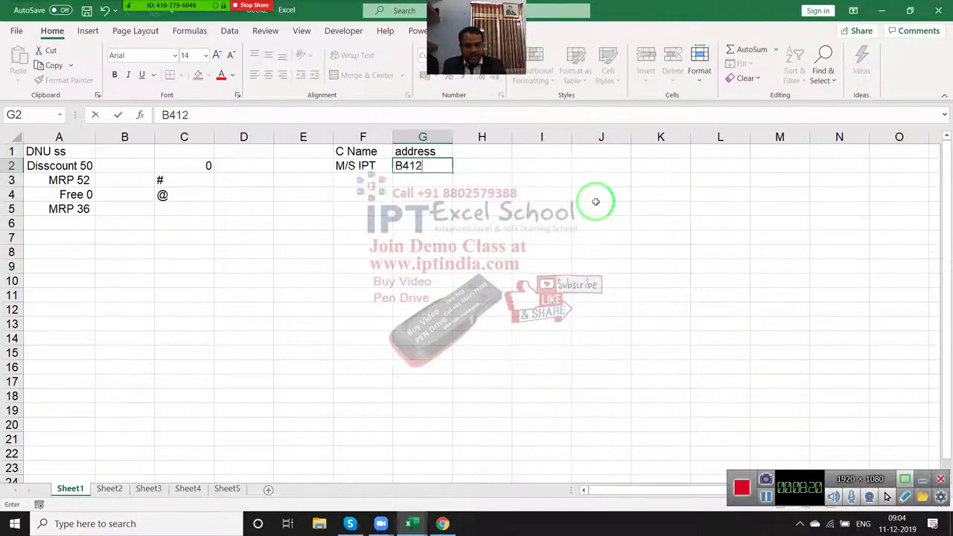
- Enter the house number in G2 so it displays as a full address
key("Return")
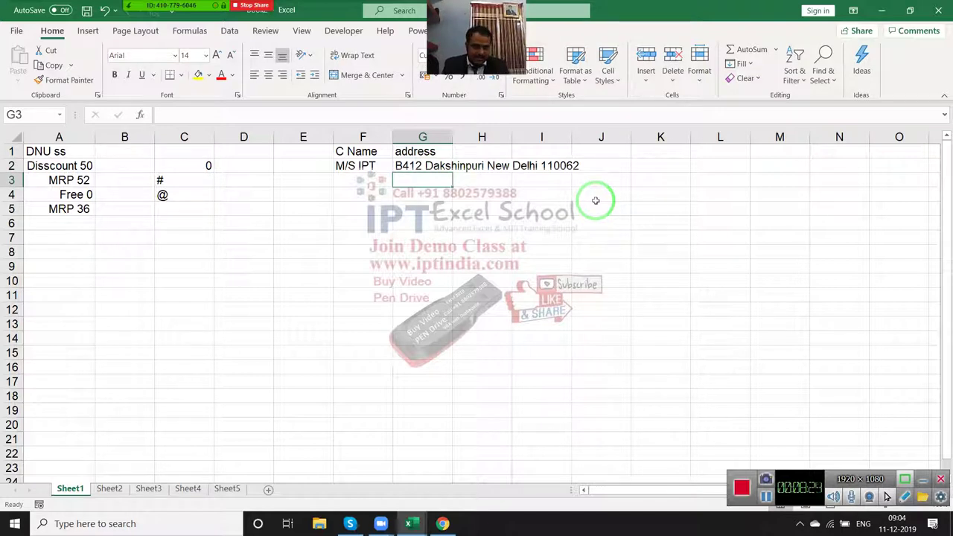
key("Up")
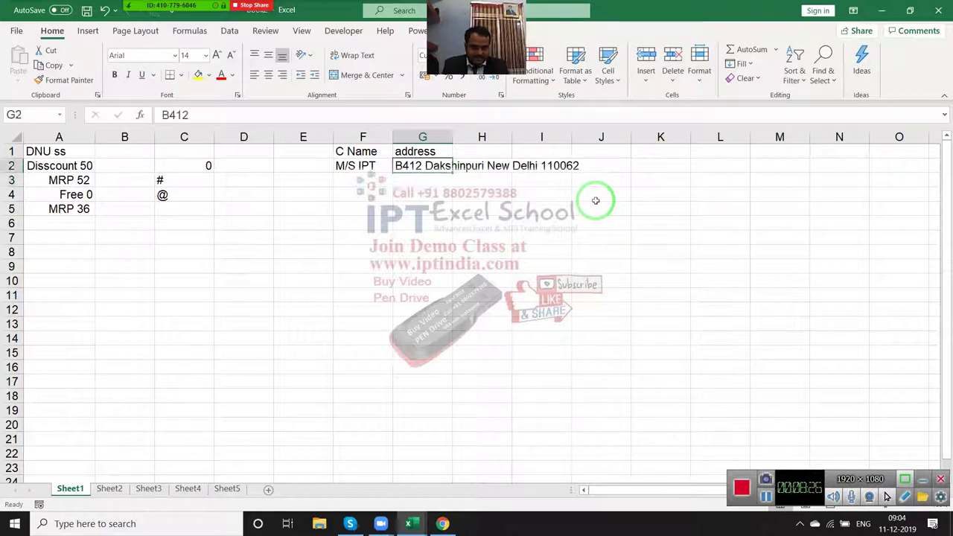
key("Right")
key("Right")
key("Right")
key("Right")
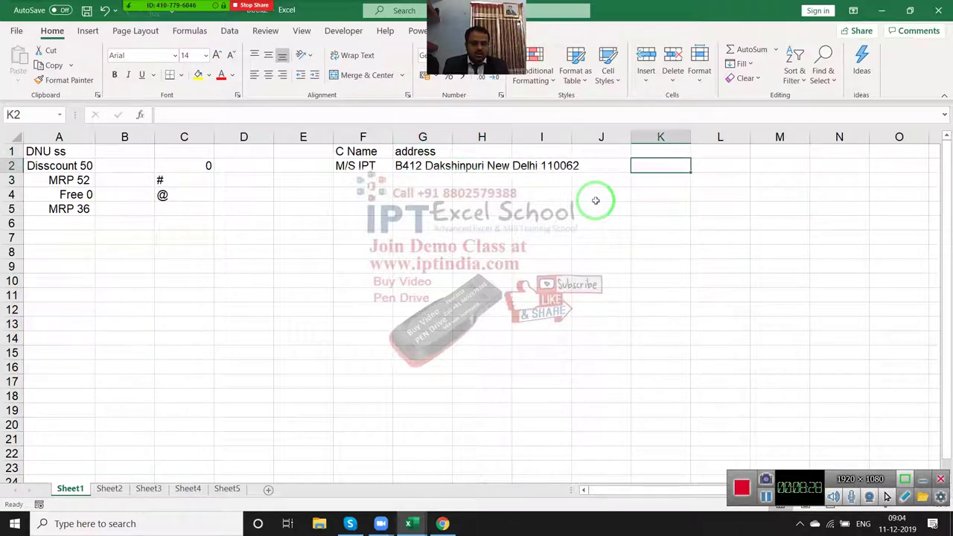
key("Down")
key("Down")
key("Down")
key("Down")
- Enter 1520 as text in cell K7
key("Up")
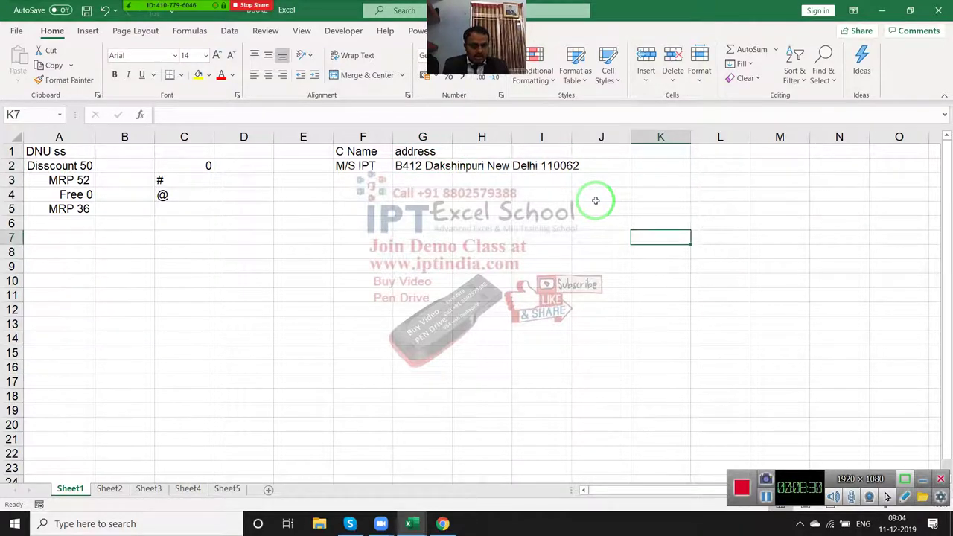
type("'")
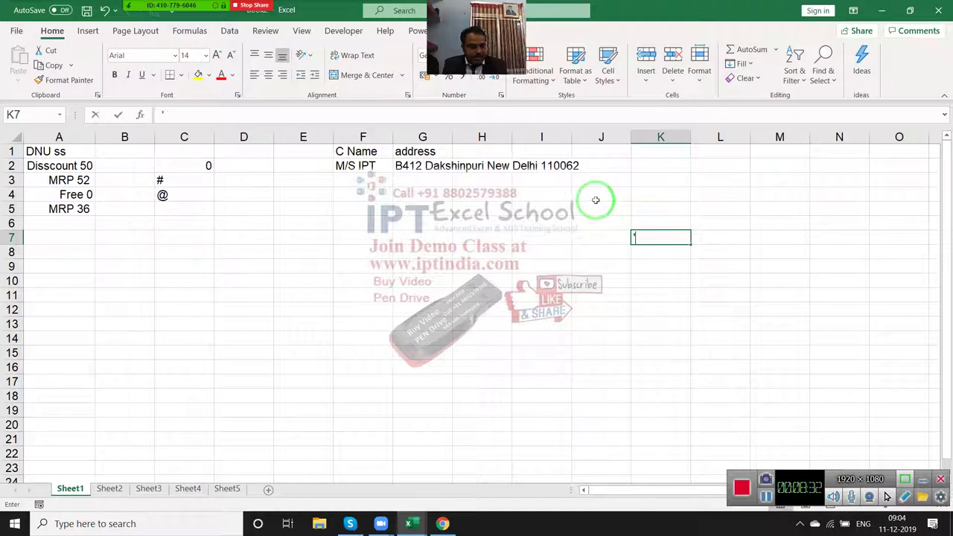
type("1520")
key("Return")
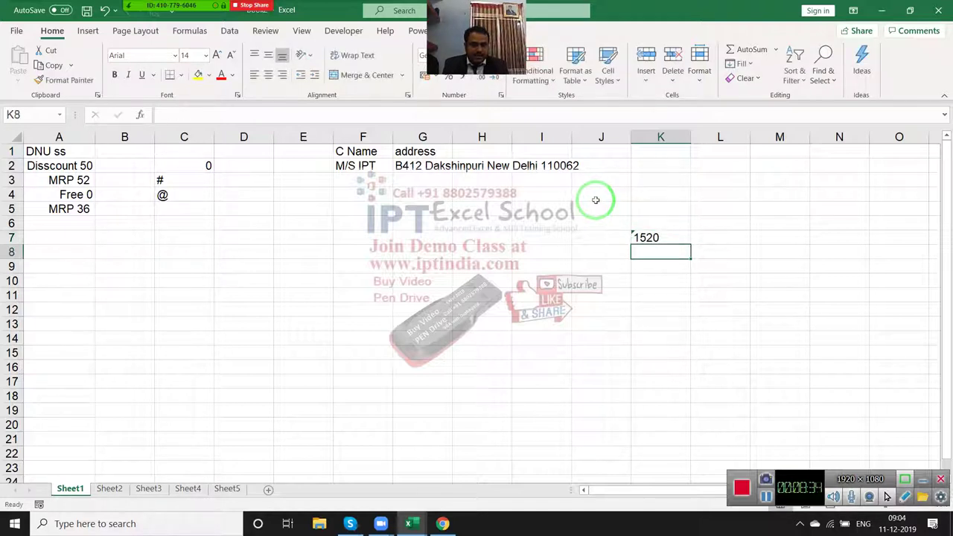
- Apply the custom format @*"*" to K7 and resize column K to check the asterisk fill
left_click(666, 237)
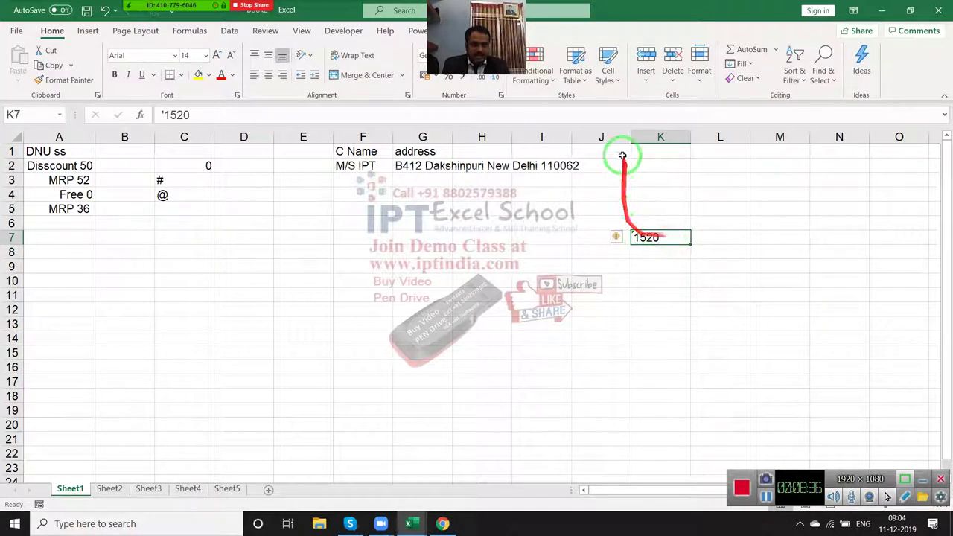
left_click(501, 94)
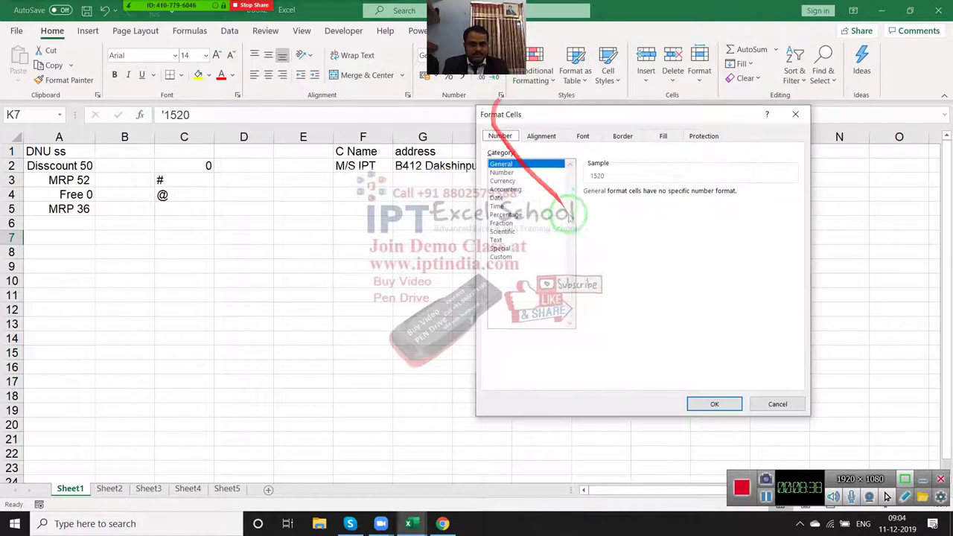
left_click(500, 257)
left_click_drag(660, 114, 335, 114)
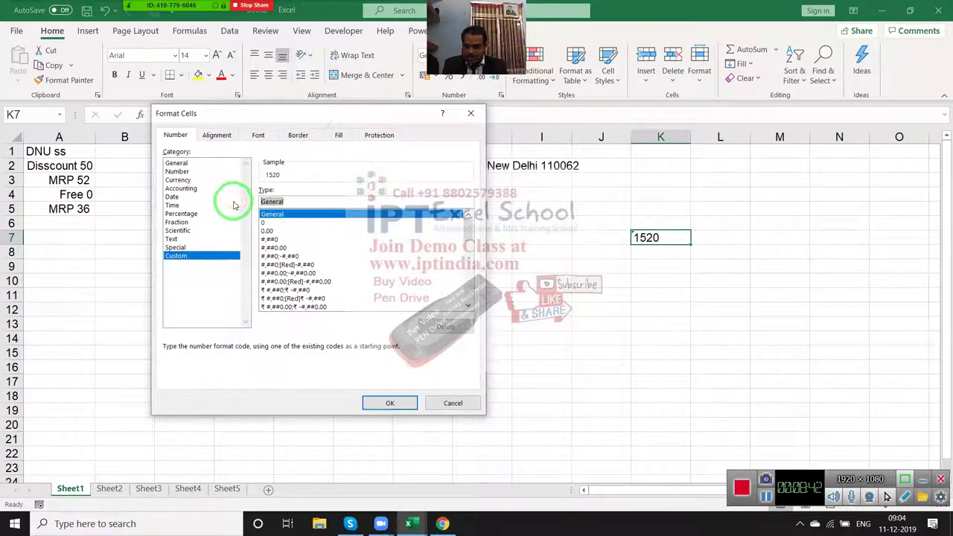
type("@")
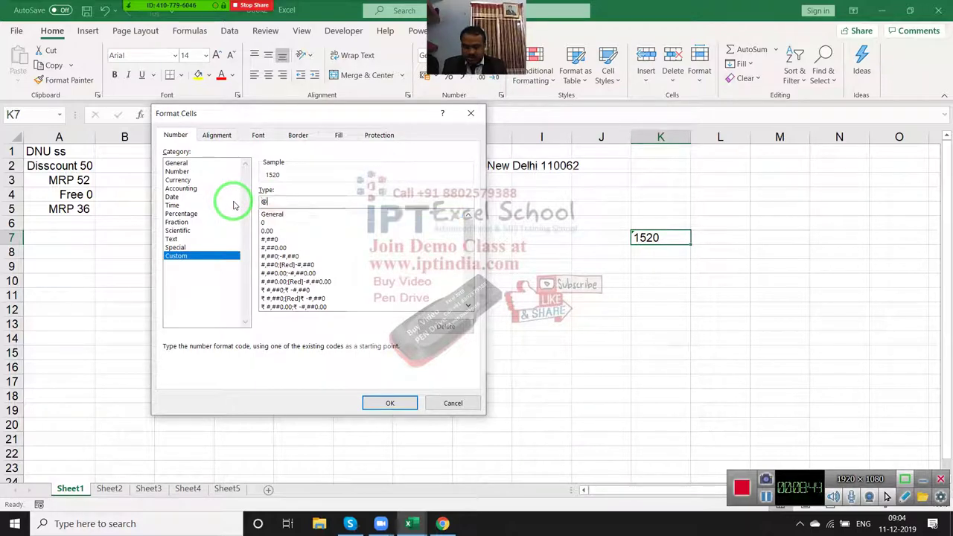
type("\"")
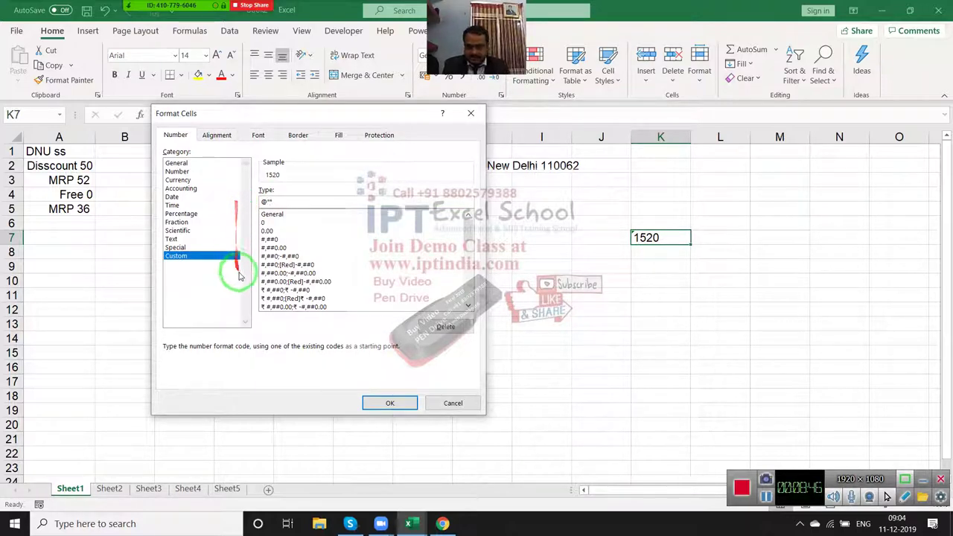
type("*")
left_click(389, 403)
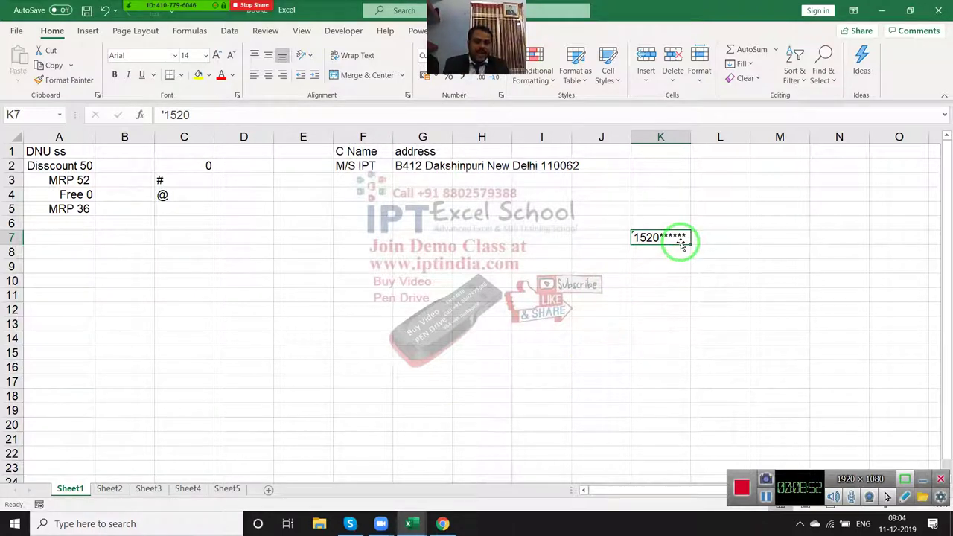
left_click_drag(691, 137, 745, 141)
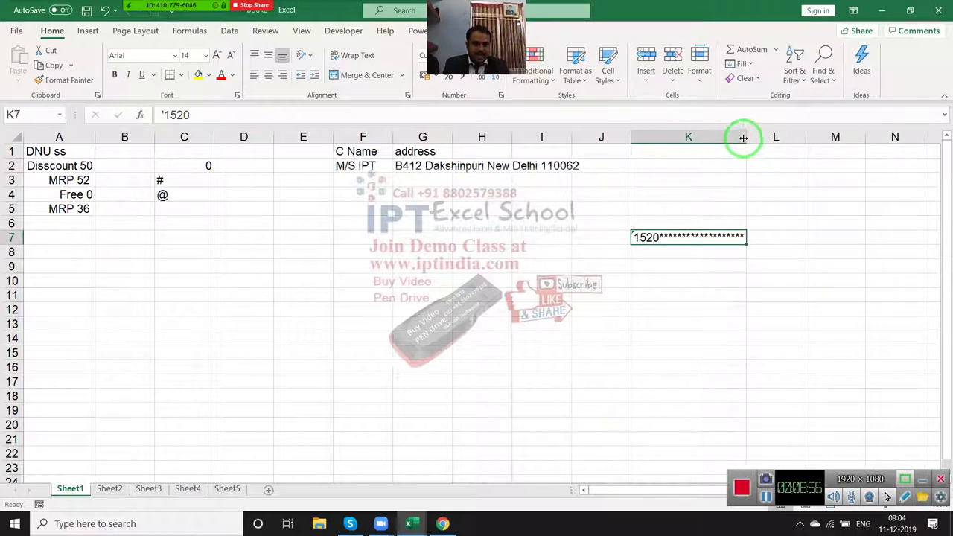
left_click_drag(744, 141, 679, 137)
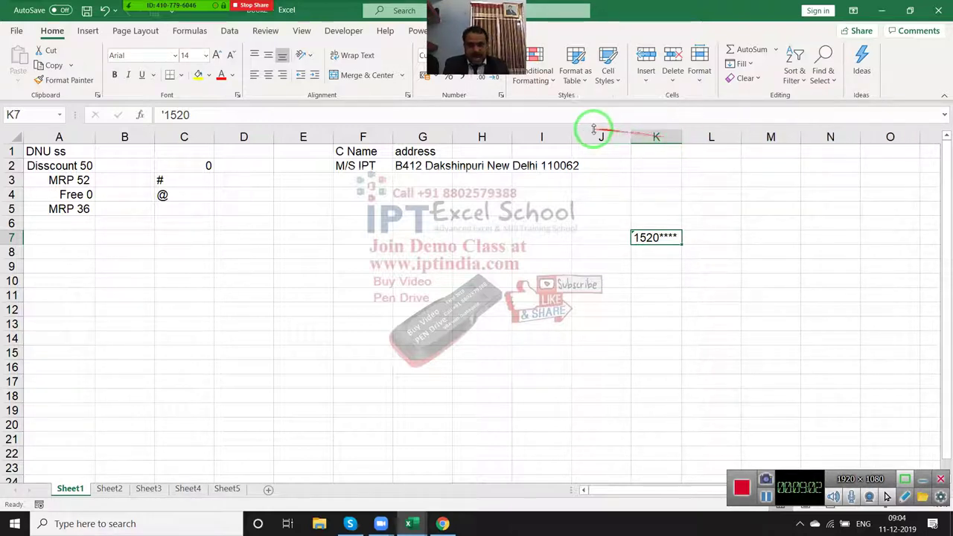
- Change K7's custom format to @*- so 1520 is padded with repeated dashes
left_click(501, 96)
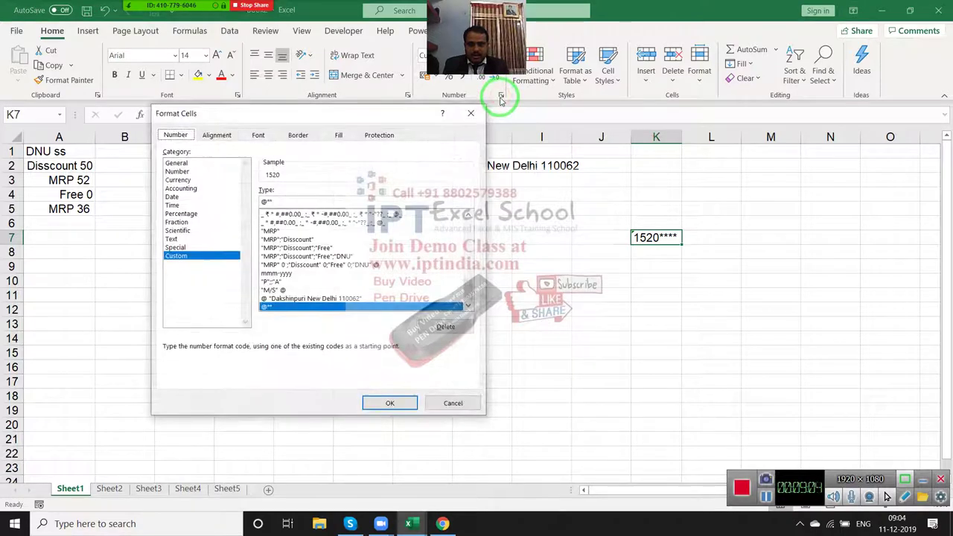
left_click(339, 198)
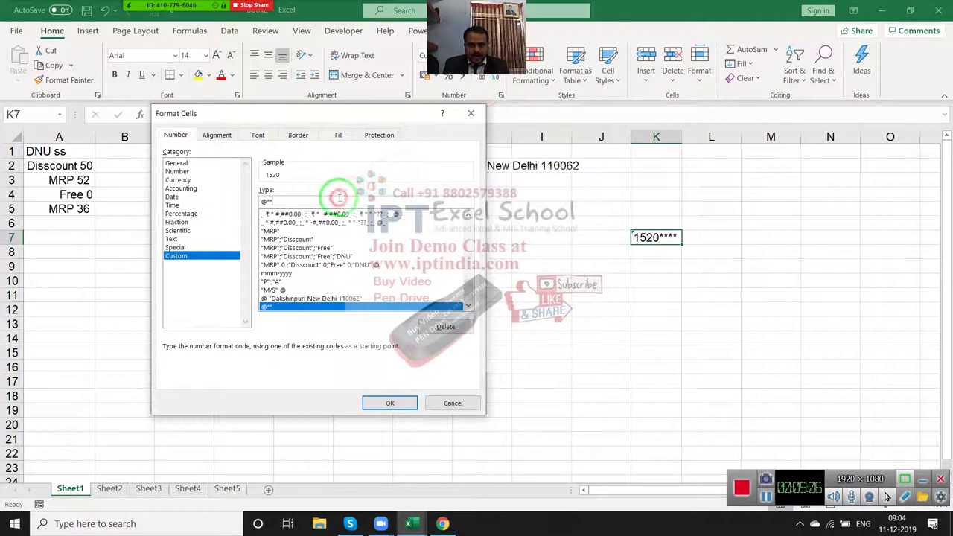
key("BackSpace")
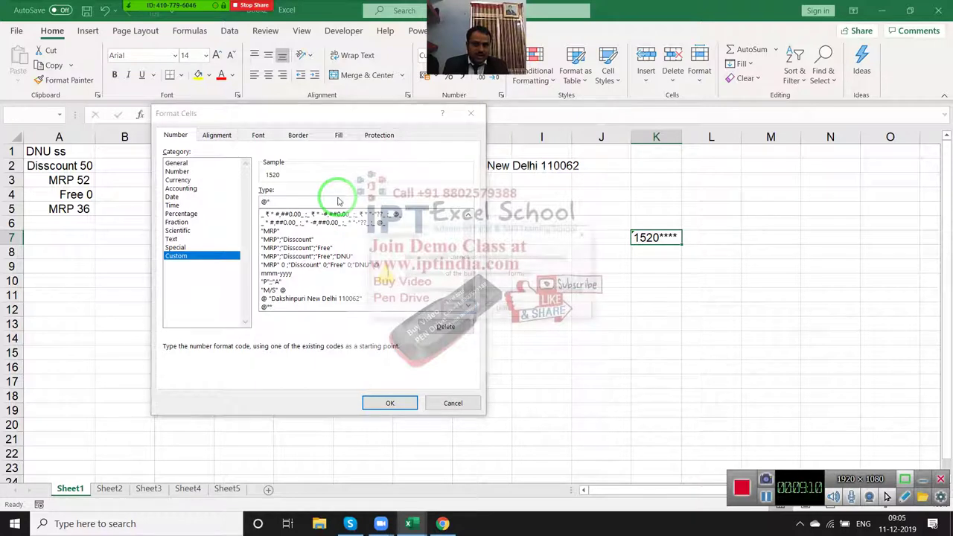
key("Return")
type("-")
key("Return")
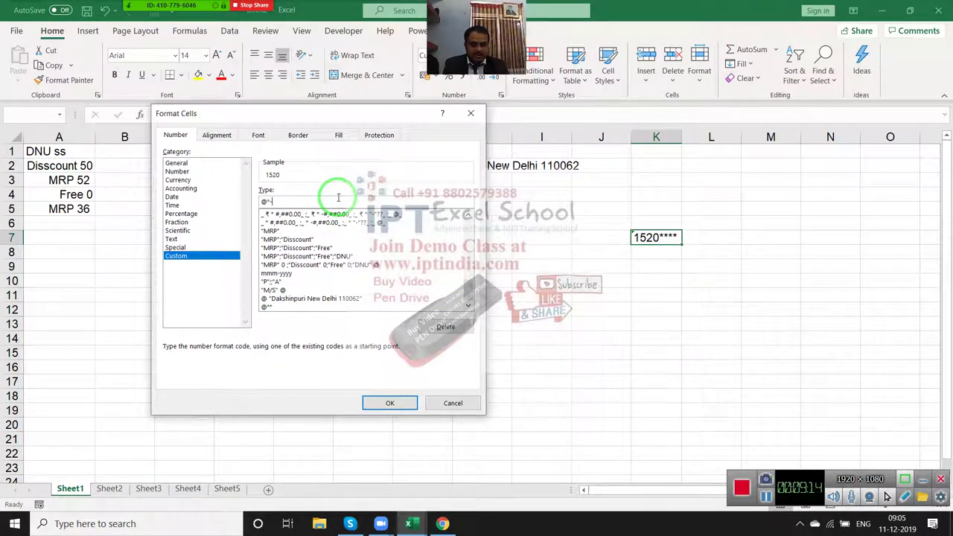
key("Return")
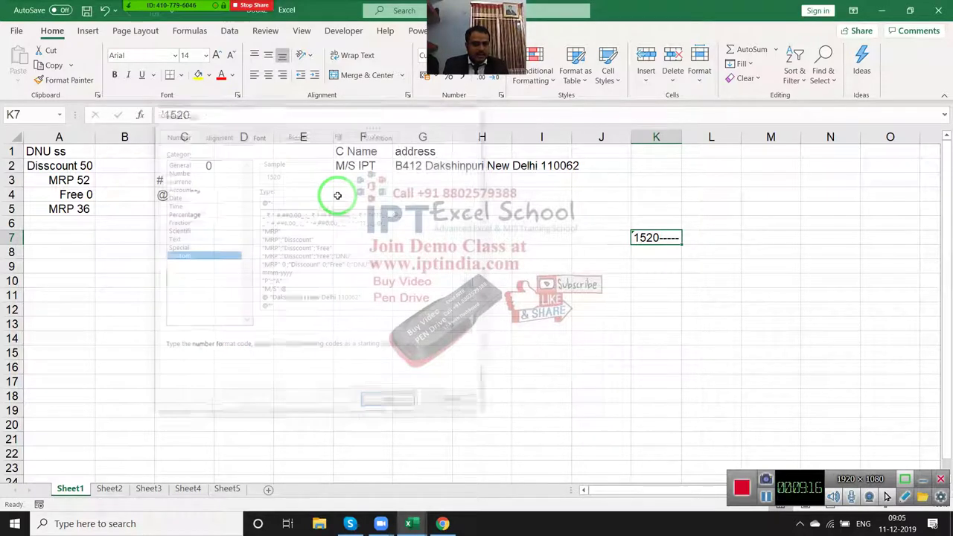
- Change K7's format code to @*/ so 1520 is followed by repeated slashes
left_click_drag(285, 218, 471, 107)
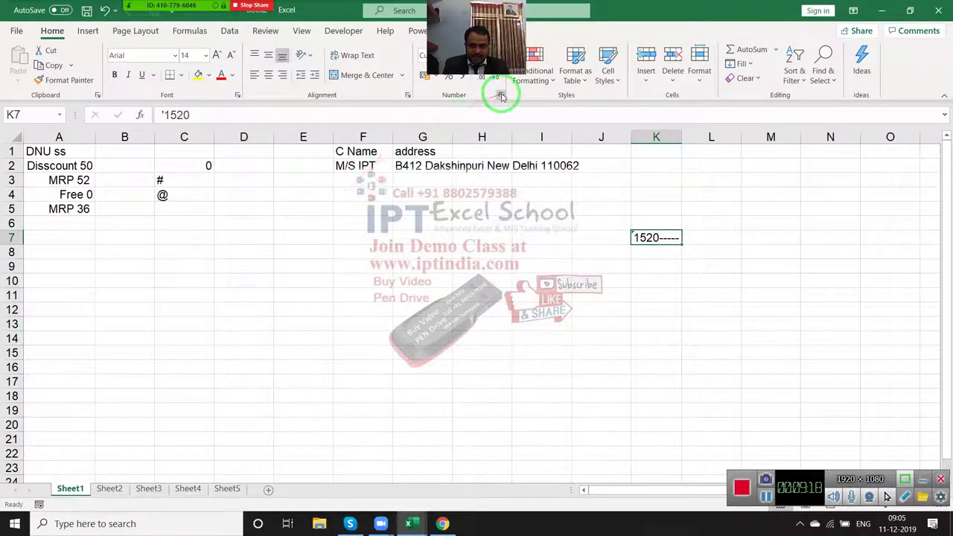
left_click(501, 94)
left_click(284, 200)
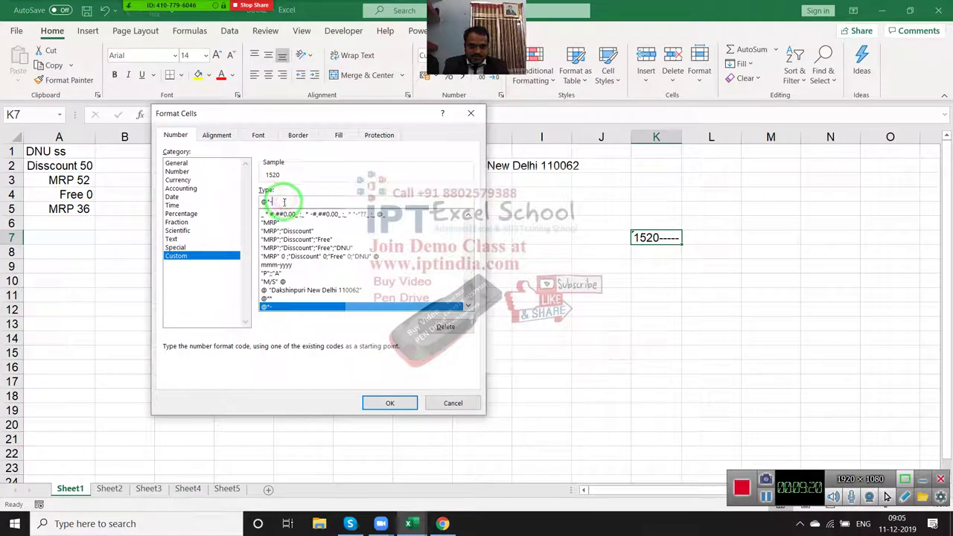
key("BackSpace")
type("/")
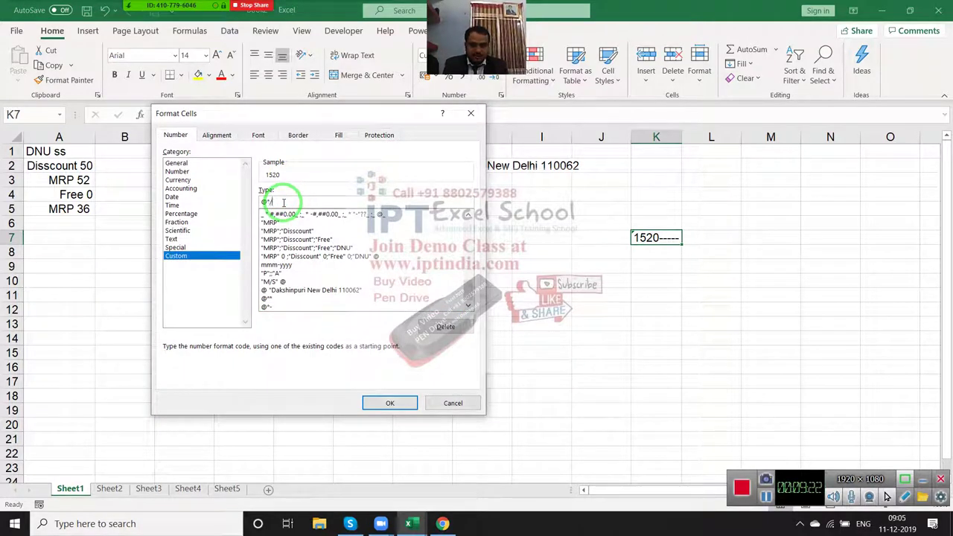
key("Return")
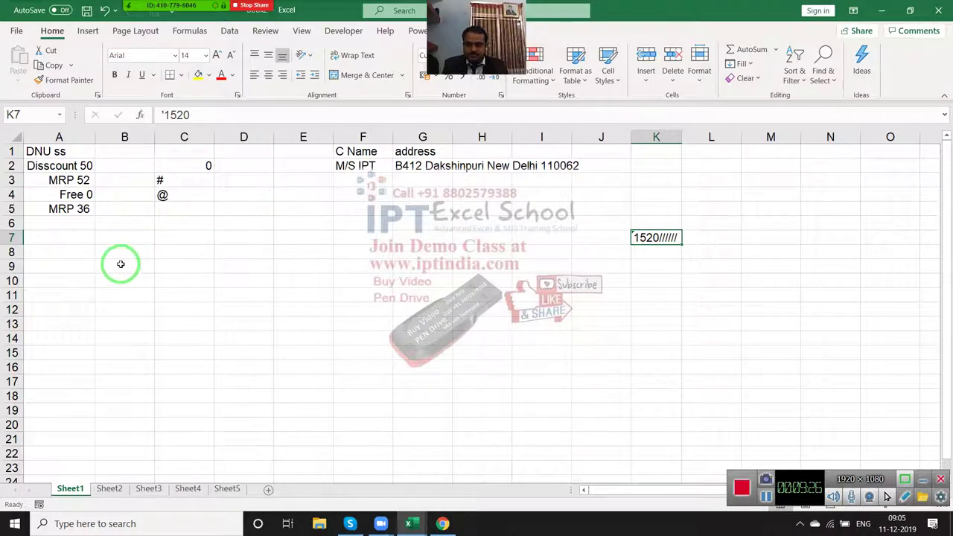
- Give B7:B13 the custom format 0.00 "/-", fixing the invalid code warning
left_click_drag(111, 244, 111, 324)
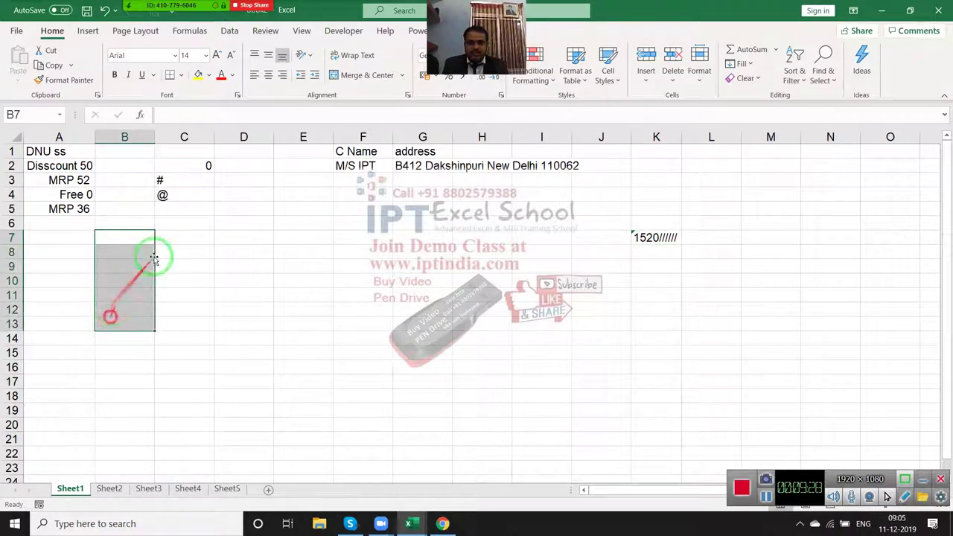
left_click(501, 95)
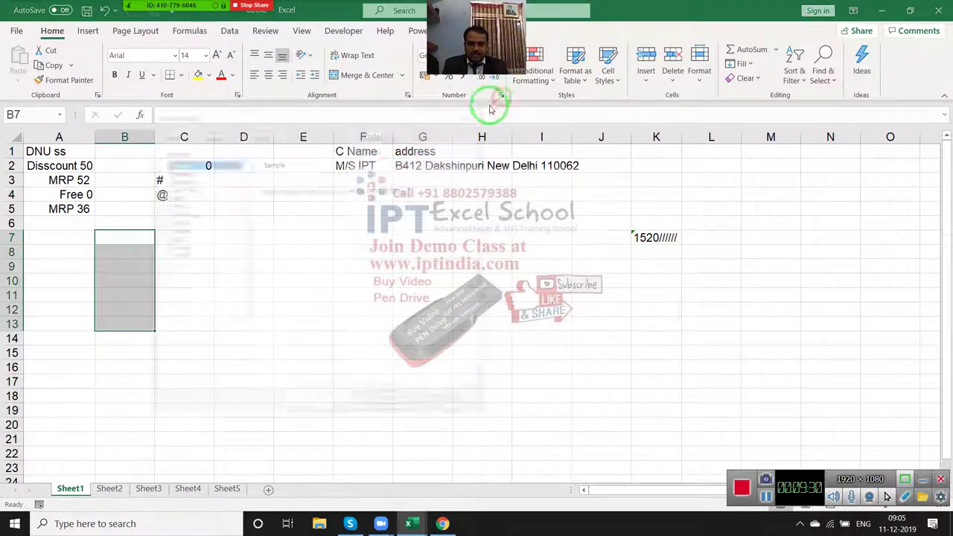
left_click(177, 255)
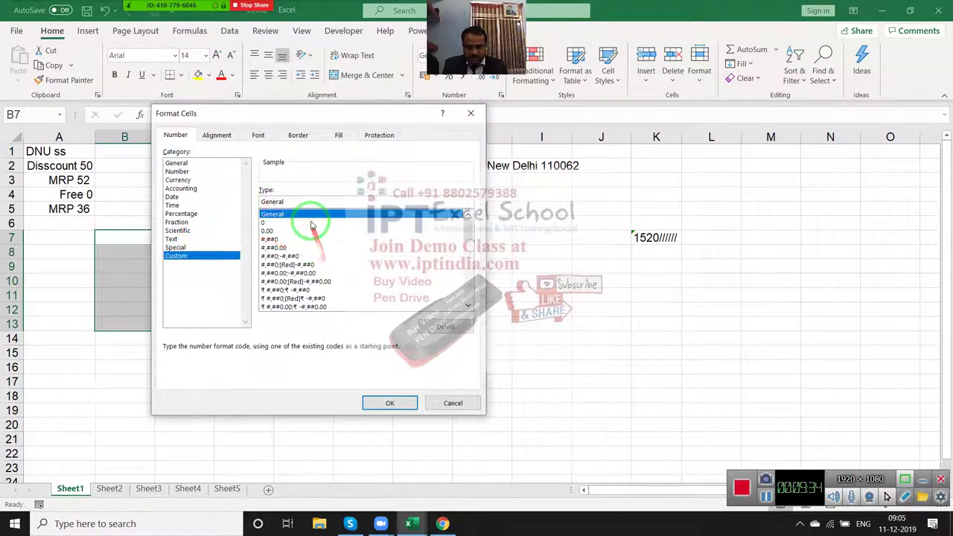
left_click(298, 202)
key("BackSpace")
key("BackSpace")
key("BackSpace")
type("0.00 /-")
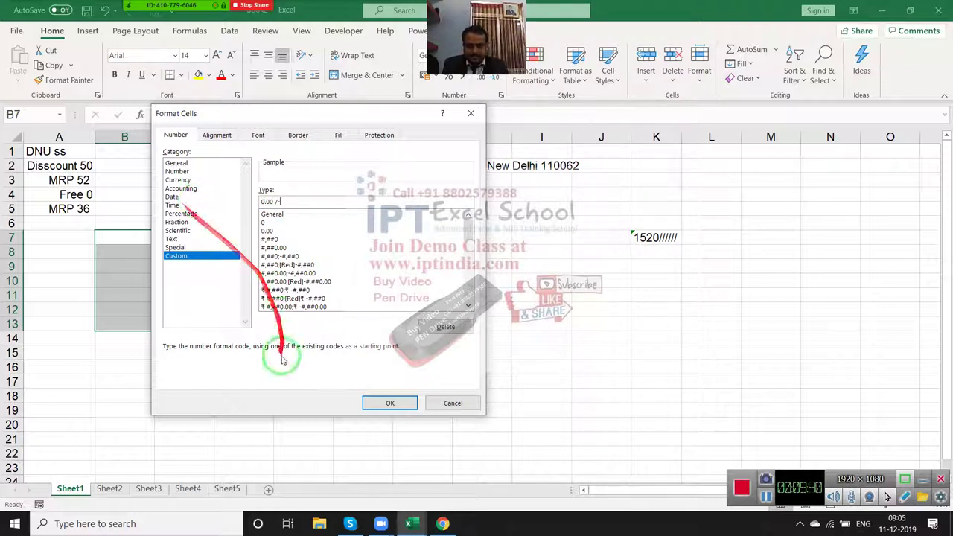
left_click(385, 402)
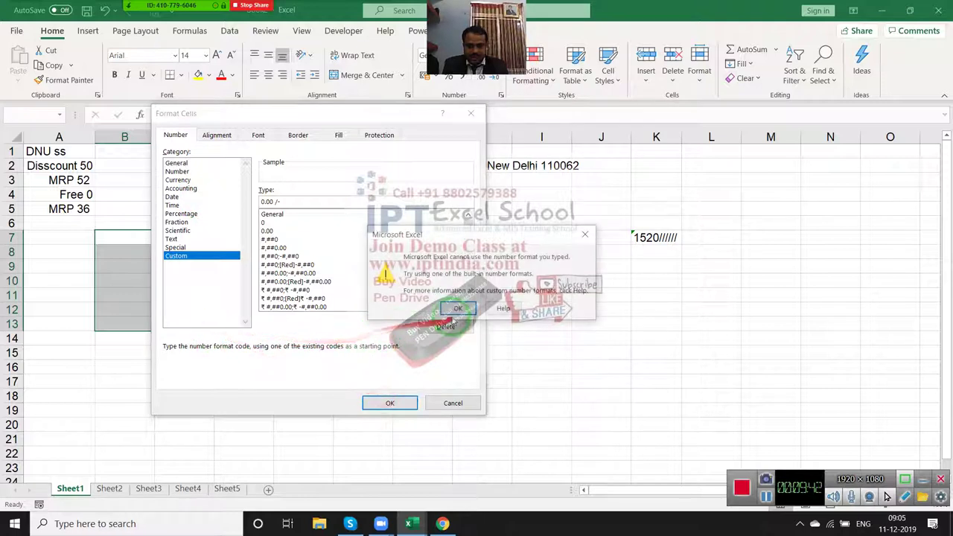
left_click(457, 308)
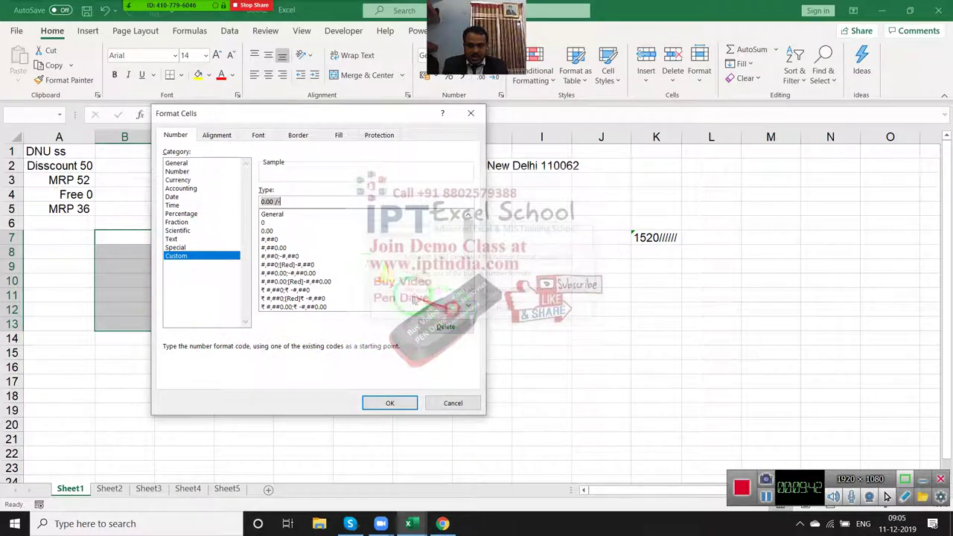
left_click(281, 201)
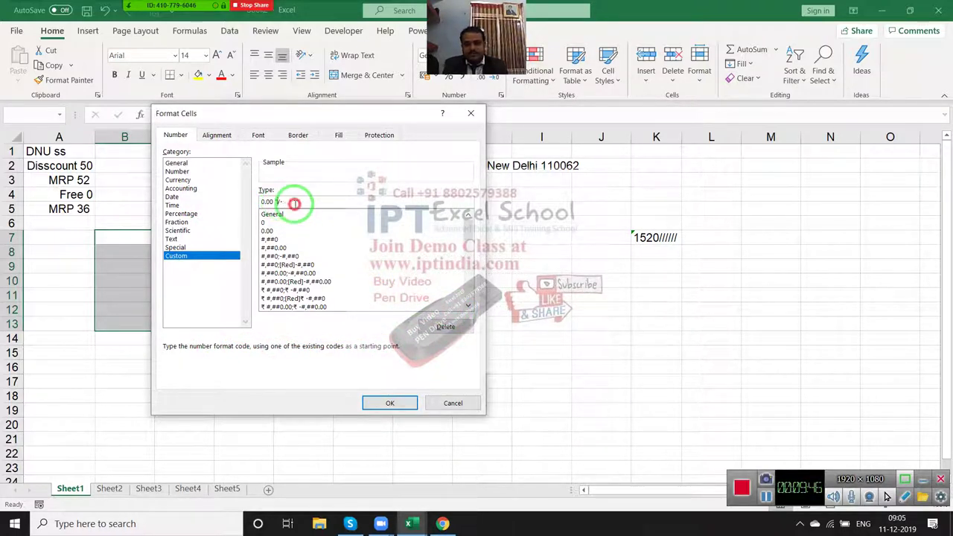
type("\"")
key("Return")
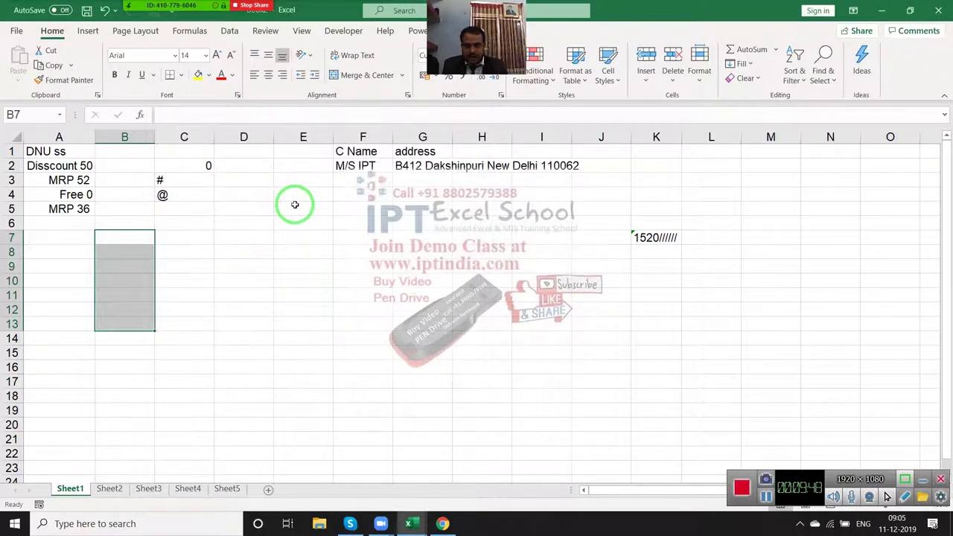
- Enter 1520 in B7 and check that it displays as 1520.00 /-
type("1520")
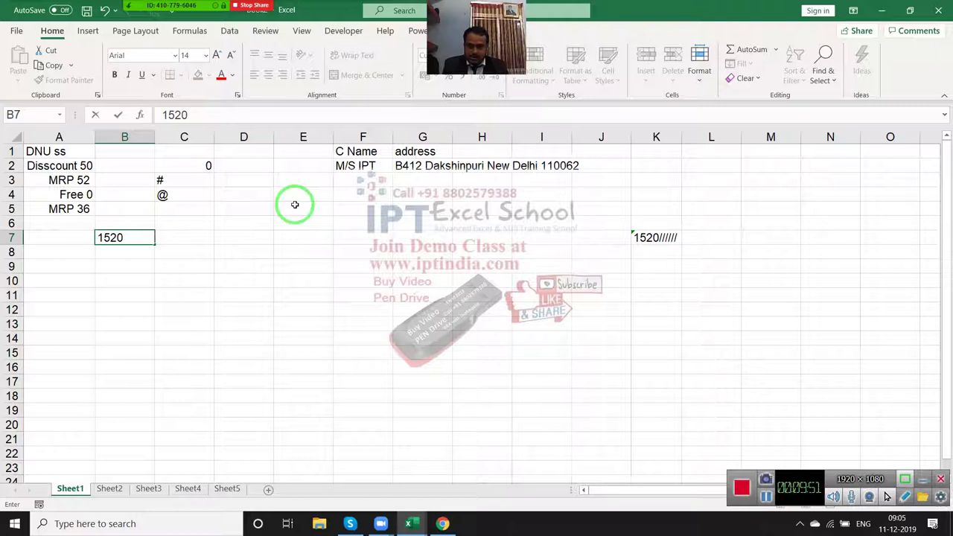
key("Return")
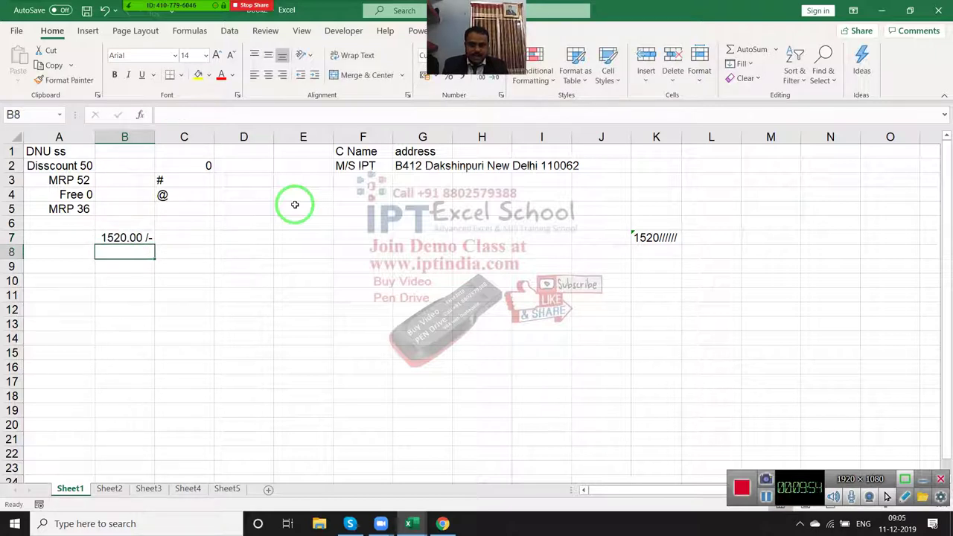
key("Up")
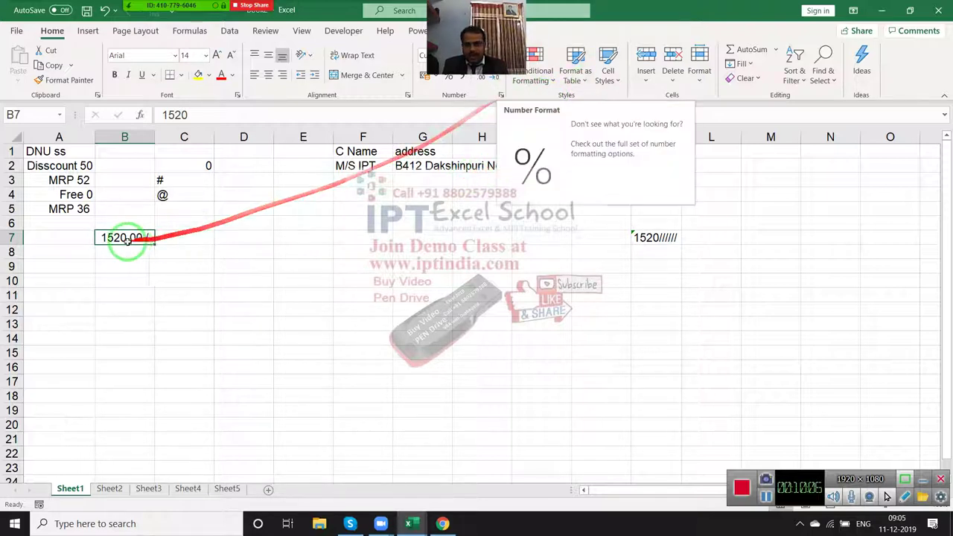
double_click(178, 115)
left_click_drag(111, 106, 68, 219)
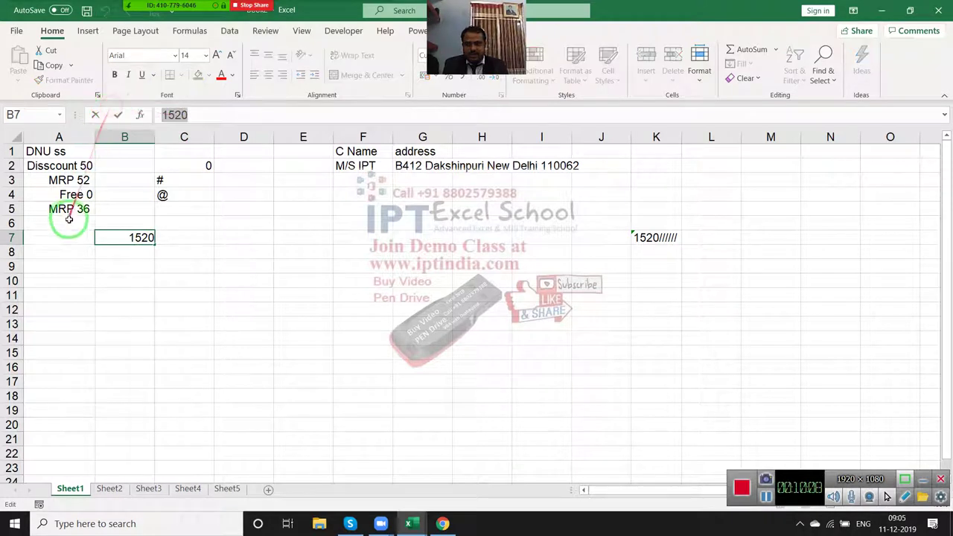
key("Escape")
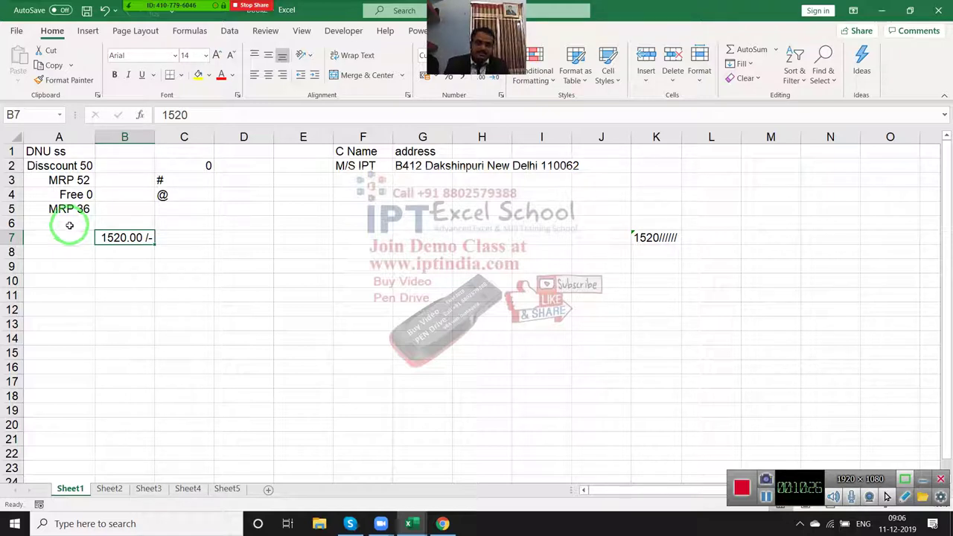
- Highlight the [Blue] colour code in the support page's example format, then return to Excel
left_click(442, 523)
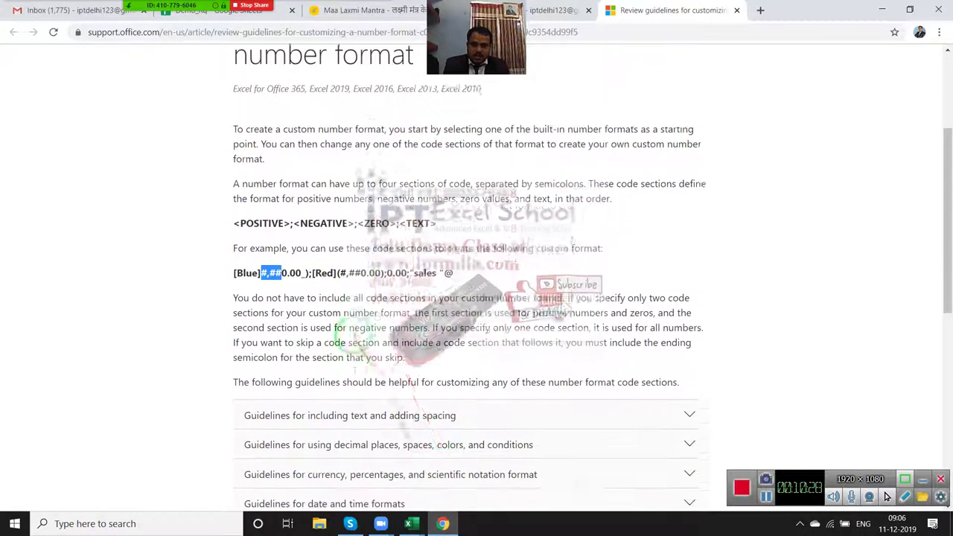
scroll(346, 334, "down", 1)
left_click(250, 210)
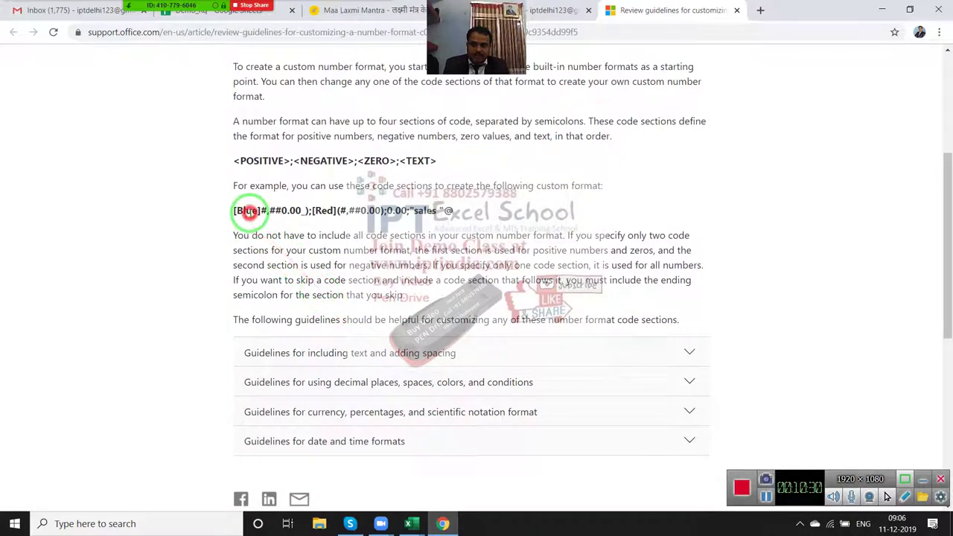
double_click(249, 210)
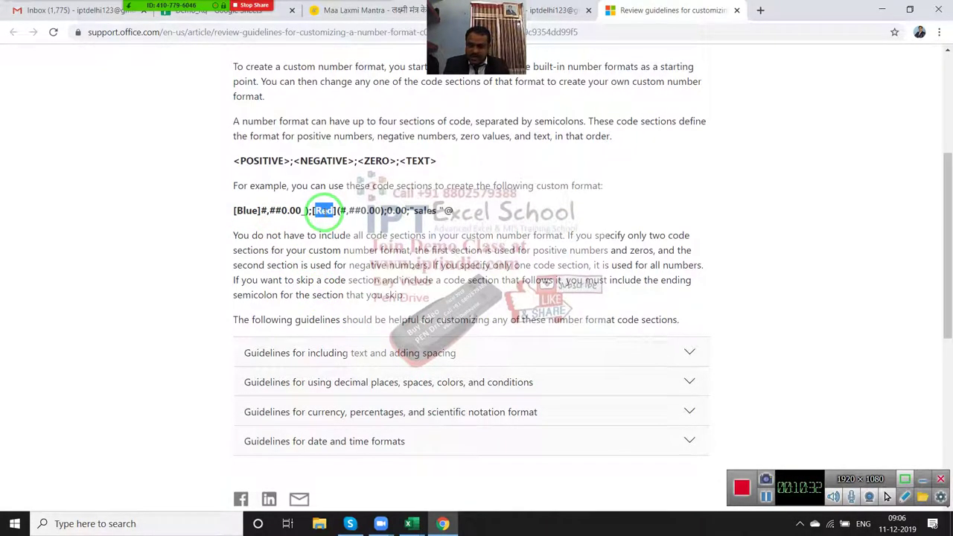
key("alt+Tab")
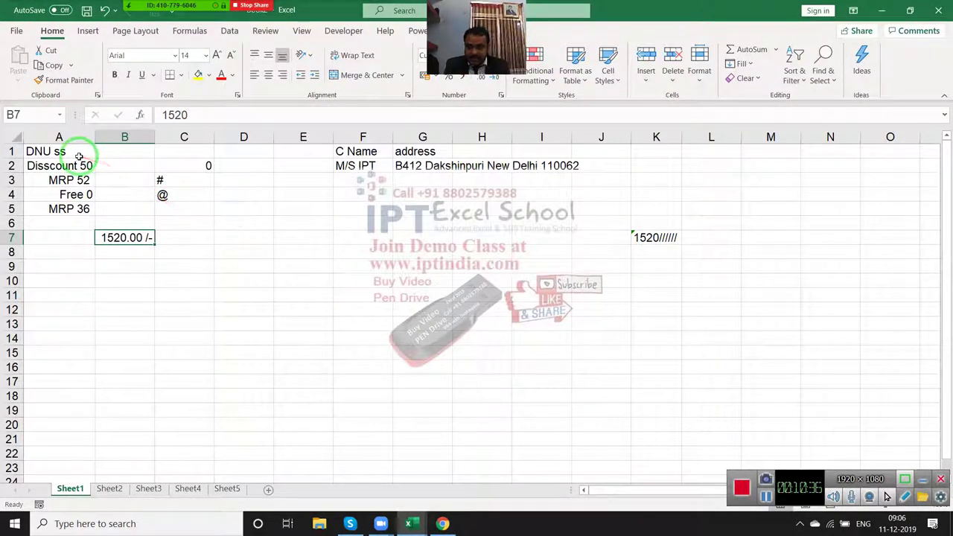
- Add [Red] to the Disscount section of A1:A5's custom format so A2 shows red
left_click_drag(78, 156, 67, 208)
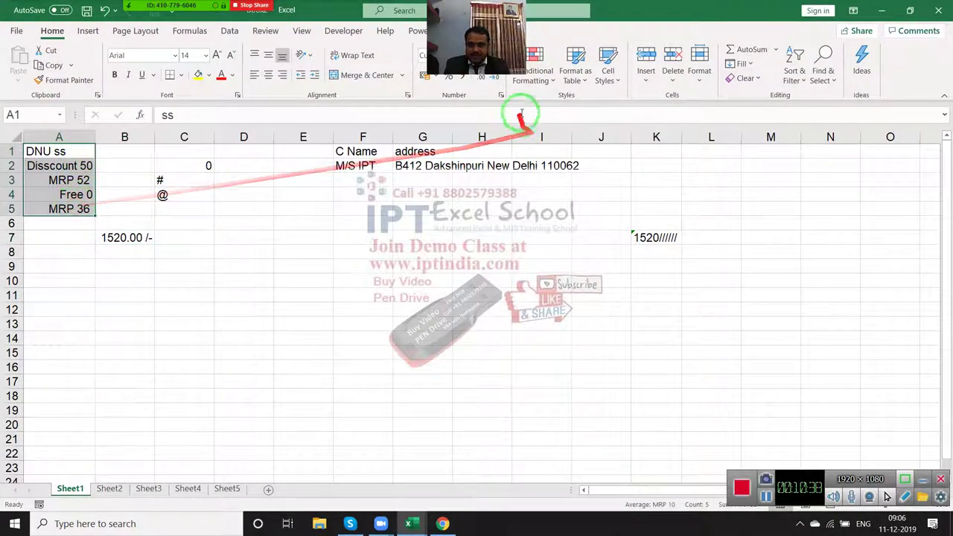
left_click(501, 95)
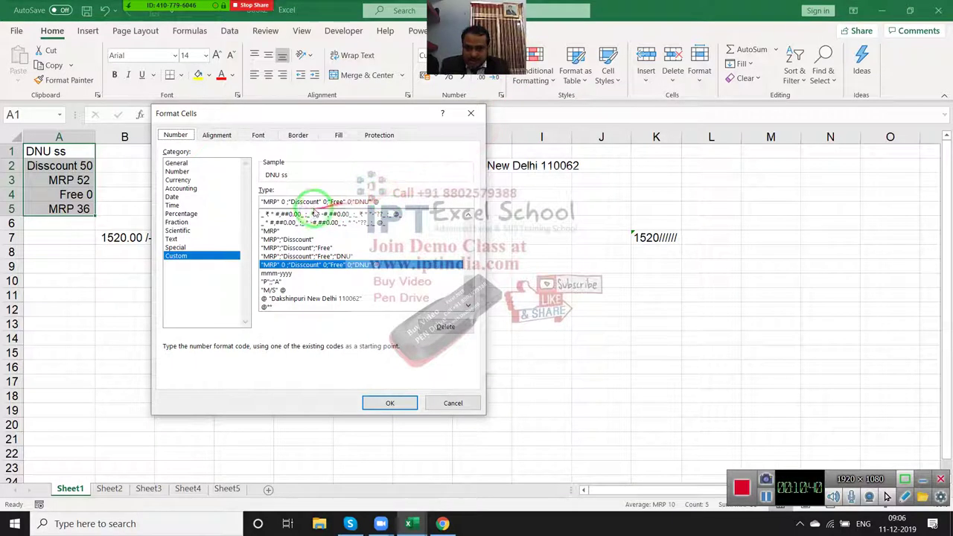
left_click(289, 201)
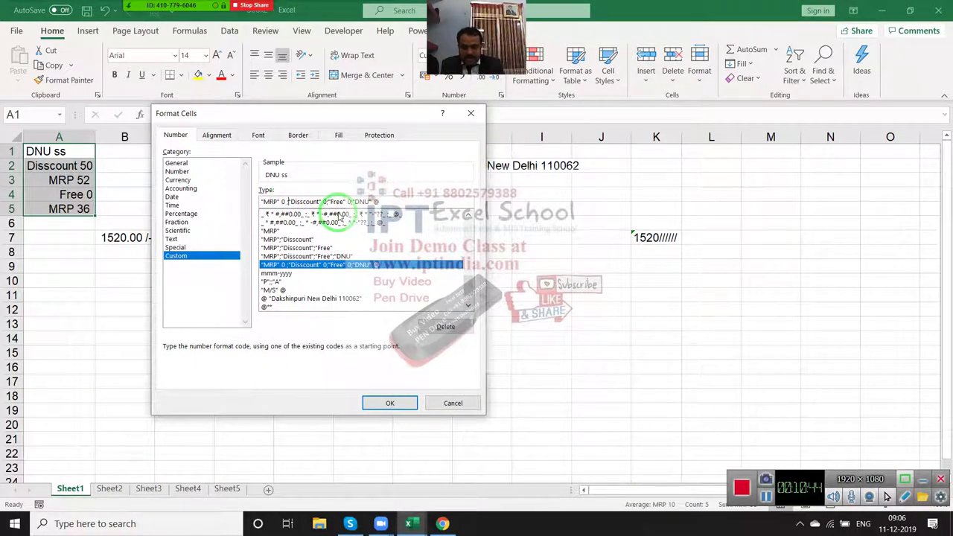
type(";")
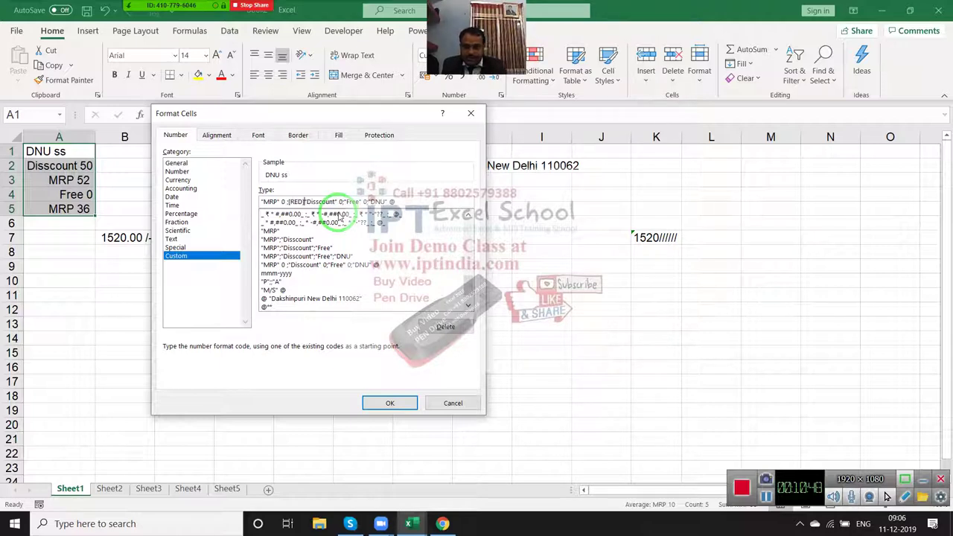
left_click(409, 403)
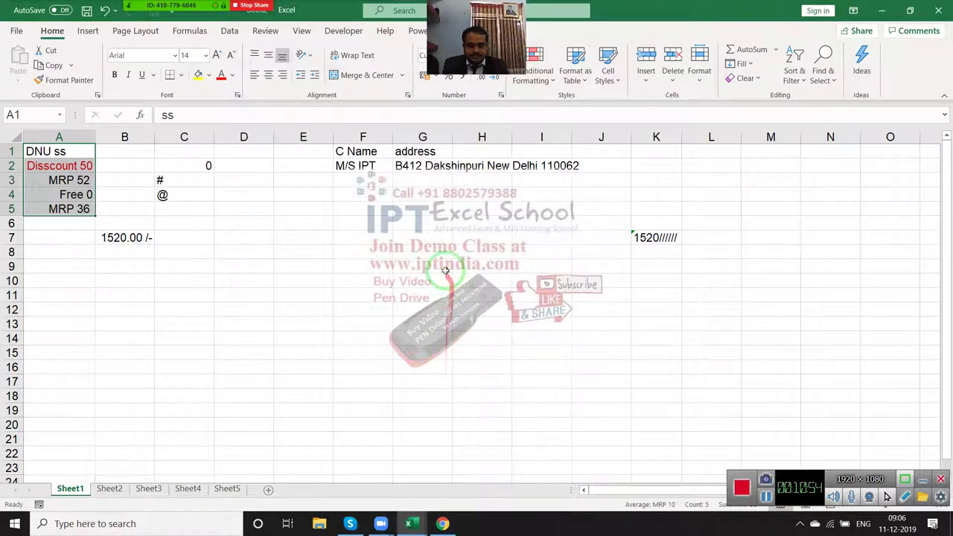
left_click(501, 93)
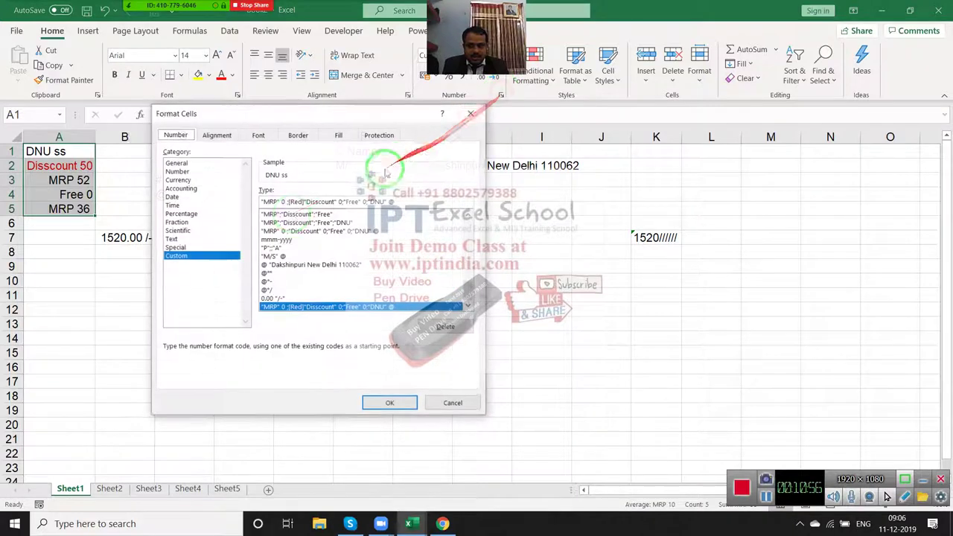
- Close Format Cells and expand the help page's guidelines for including text and spacing
key("Escape")
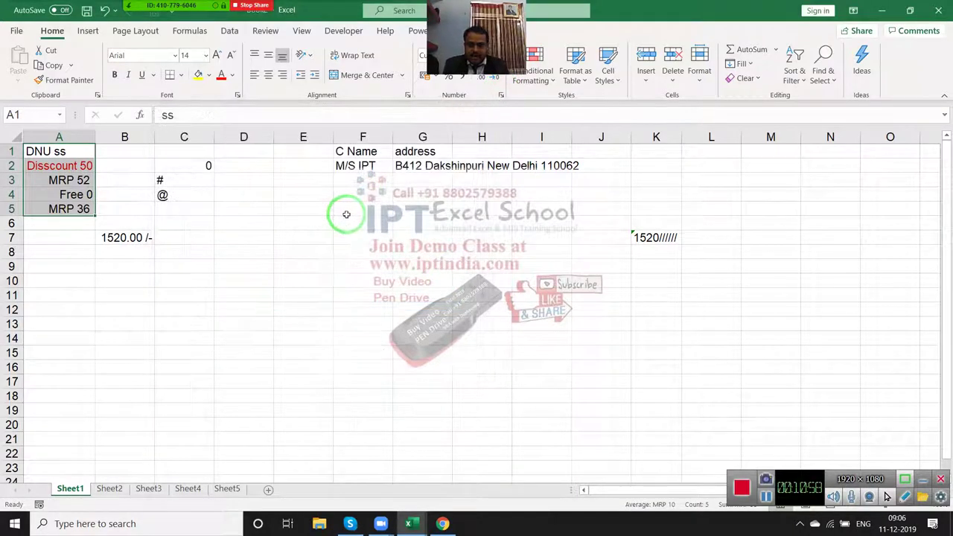
key("alt+Tab")
scroll(368, 309, "down", 1)
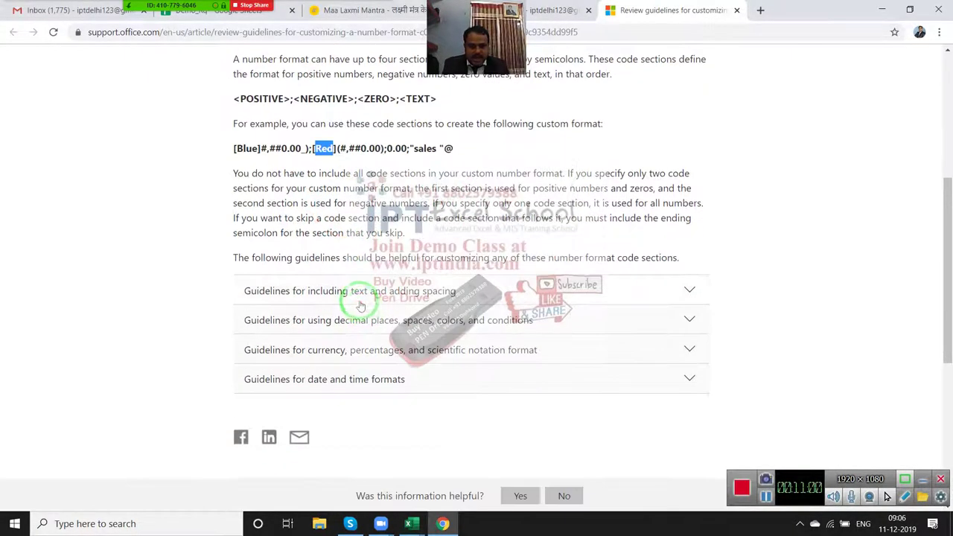
left_click(360, 291)
scroll(360, 305, "down", 4)
scroll(358, 306, "down", 3)
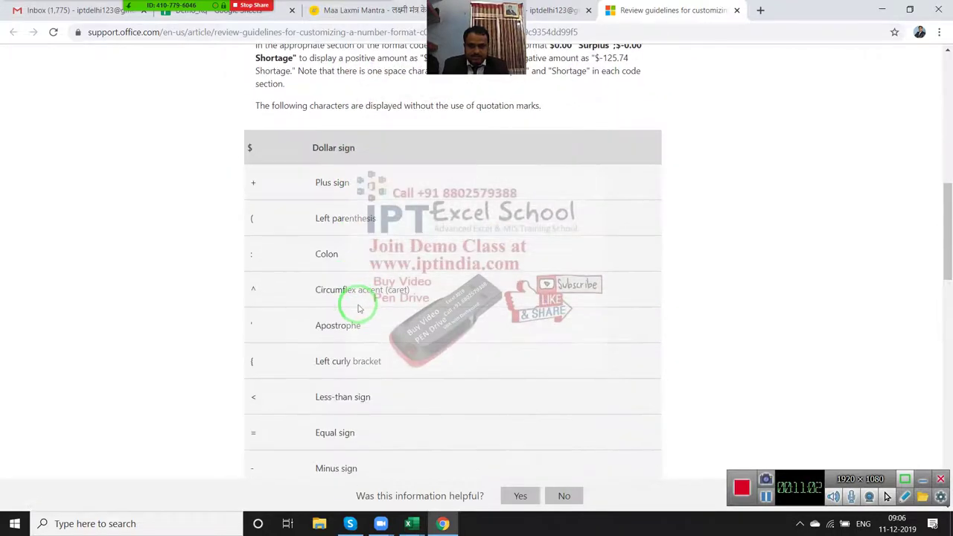
scroll(357, 306, "up", 1)
key("alt+Tab")
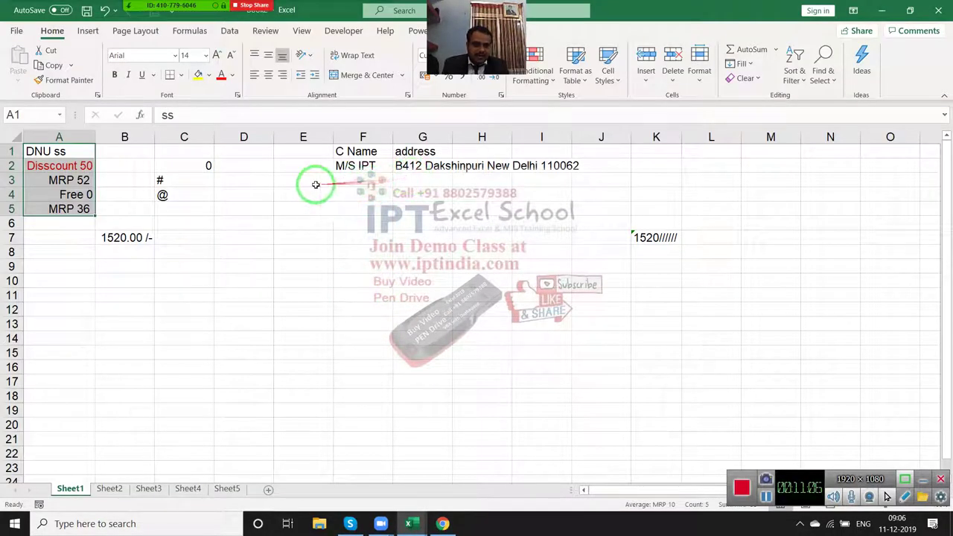
- Expand the decimal places, spaces, colors and conditions guidelines and highlight the 12000 example
key("alt+Tab")
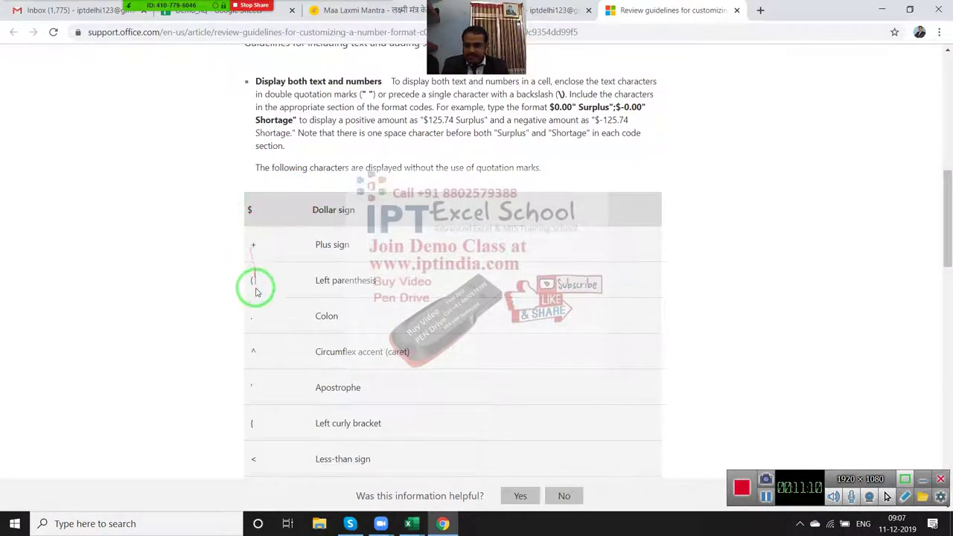
scroll(285, 378, "down", 3)
scroll(287, 381, "down", 2)
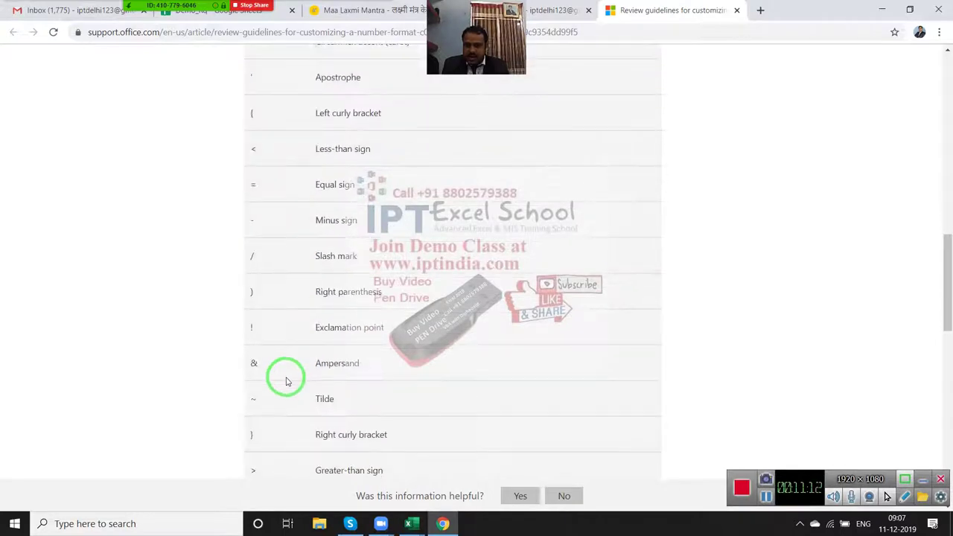
scroll(287, 378, "down", 8)
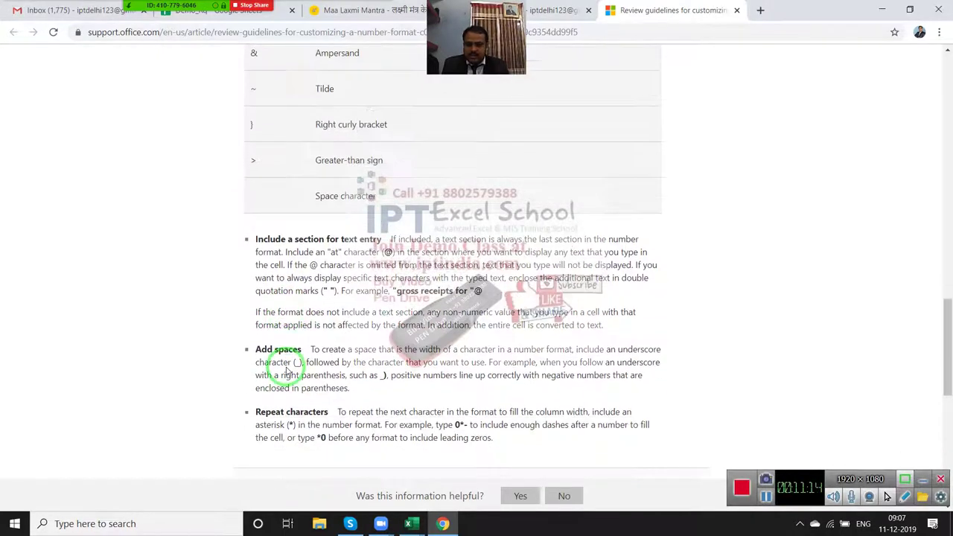
scroll(287, 372, "down", 3)
scroll(287, 371, "down", 3)
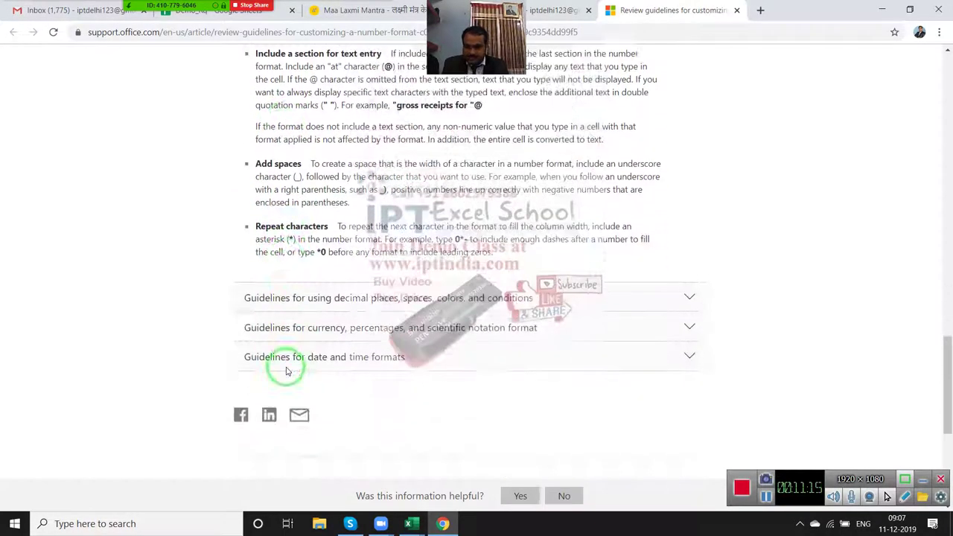
left_click(289, 311)
scroll(289, 313, "down", 3)
scroll(289, 317, "down", 3)
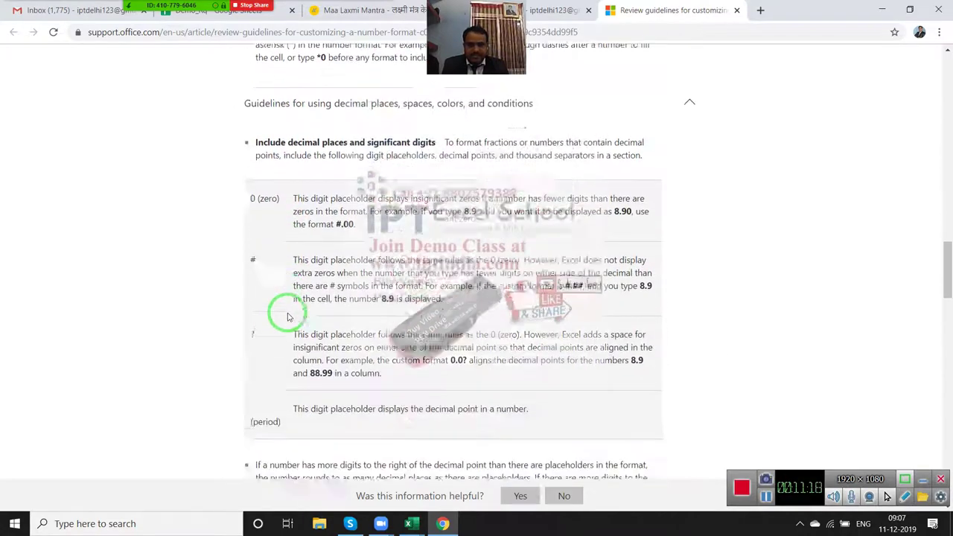
scroll(289, 322, "down", 3)
scroll(287, 321, "down", 3)
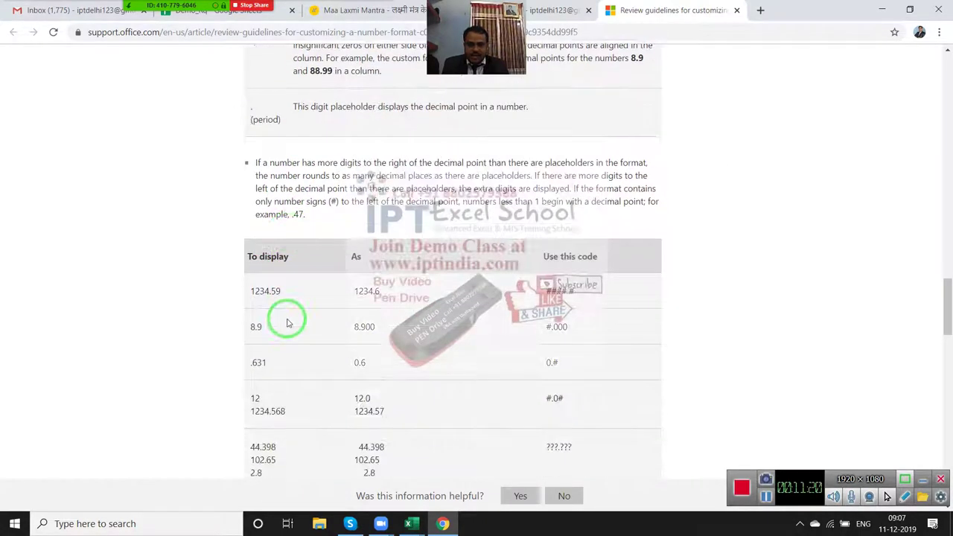
scroll(283, 320, "down", 2)
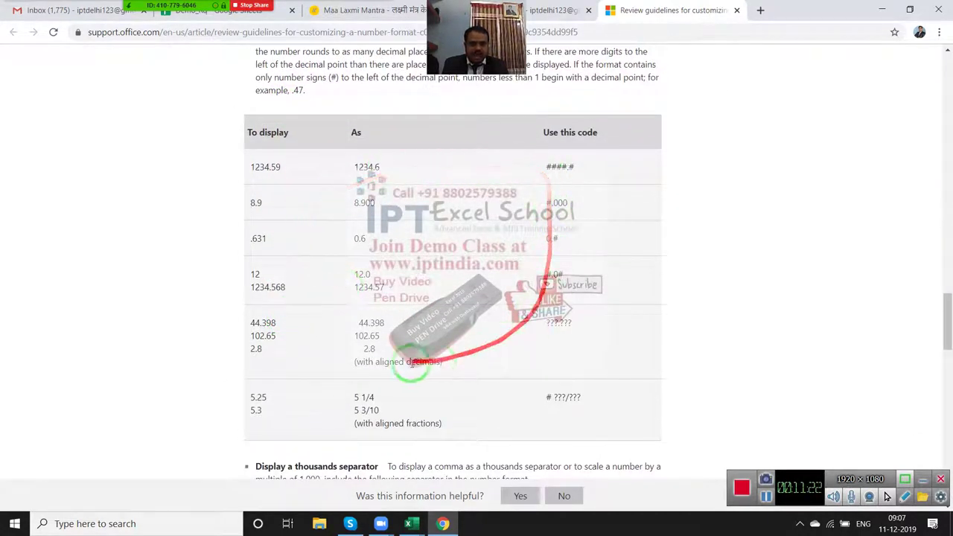
scroll(351, 362, "down", 2)
scroll(352, 361, "down", 2)
scroll(349, 363, "down", 2)
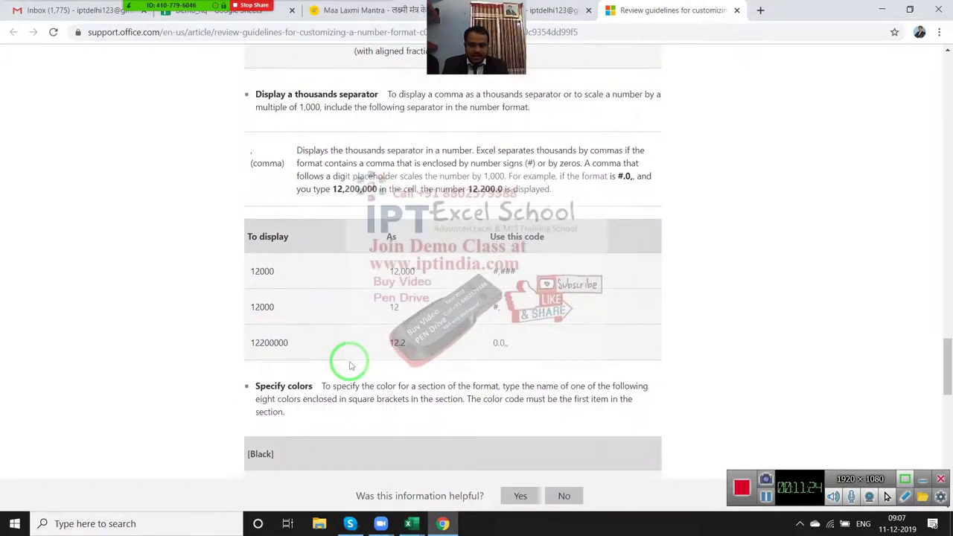
double_click(257, 270)
key("alt+Tab")
left_click(339, 266)
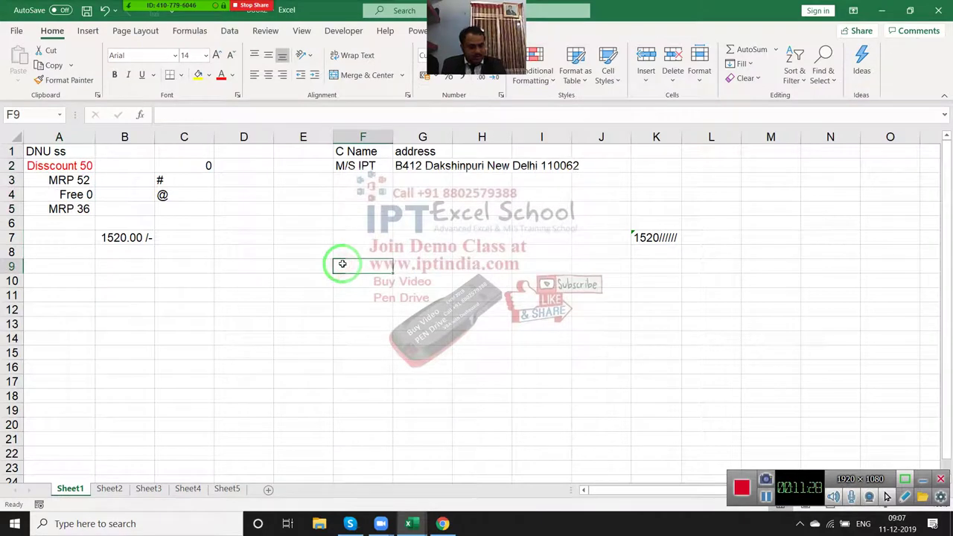
- Enter 25000 in F9 and 2500 in I11
type("25000")
key("Return")
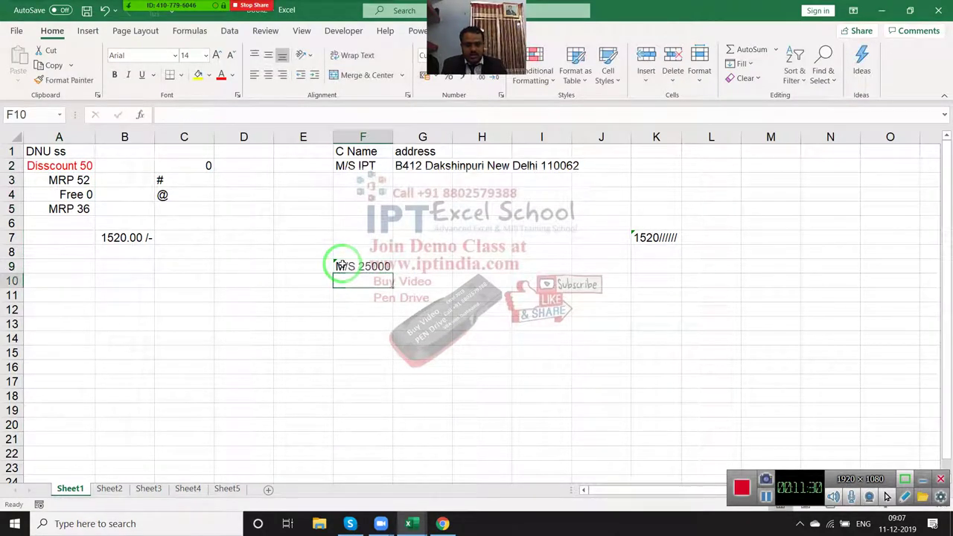
left_click(522, 298)
type("2500")
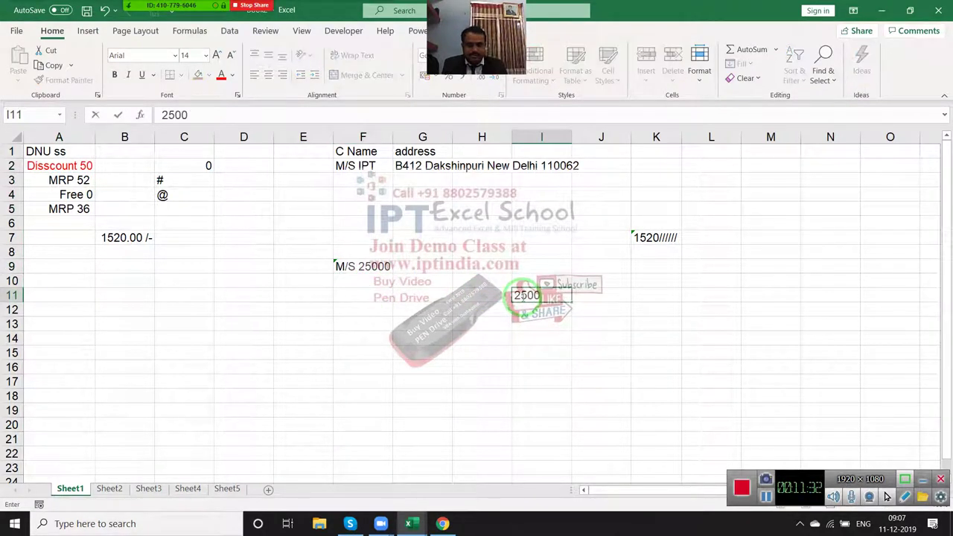
key("Return")
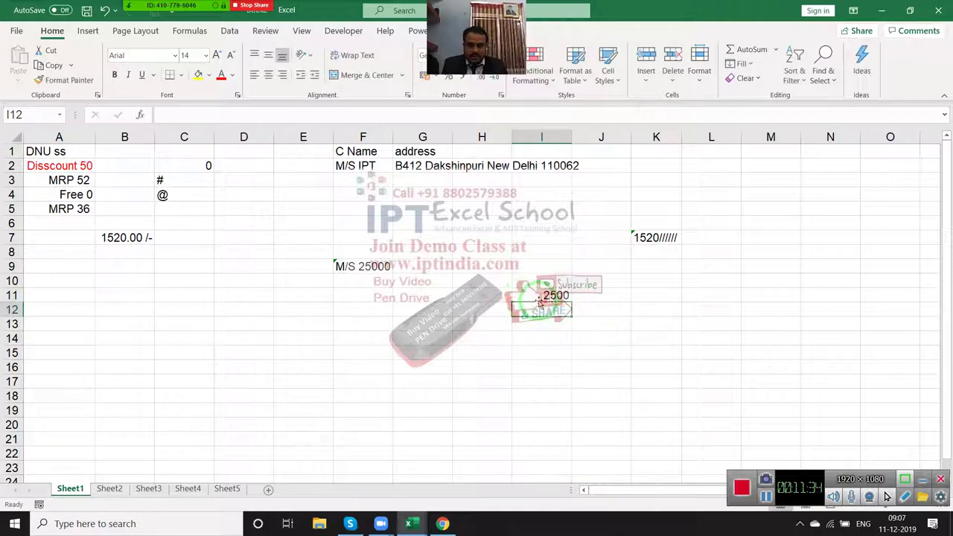
left_click(539, 295)
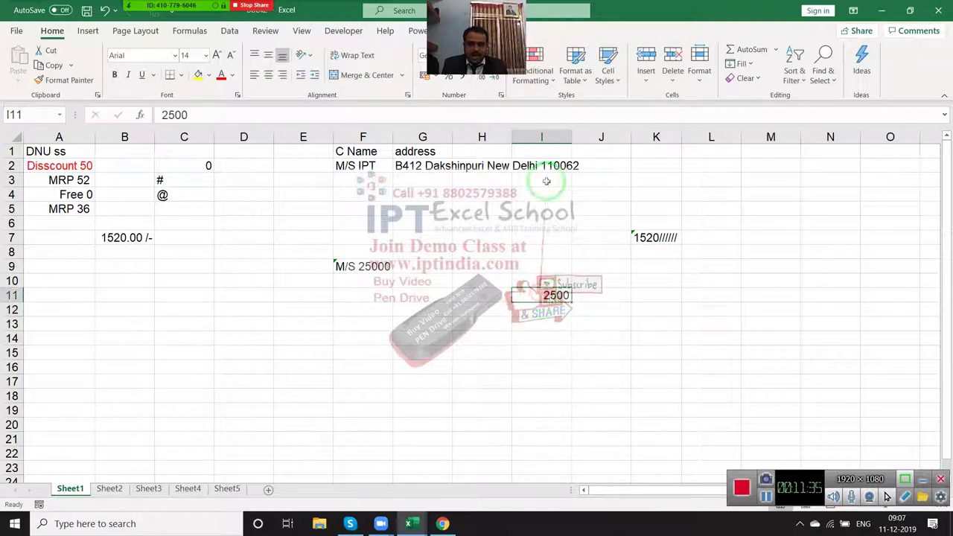
- Replace I11's General format with a thousands-scaling custom number format
left_click(501, 96)
left_click(185, 255)
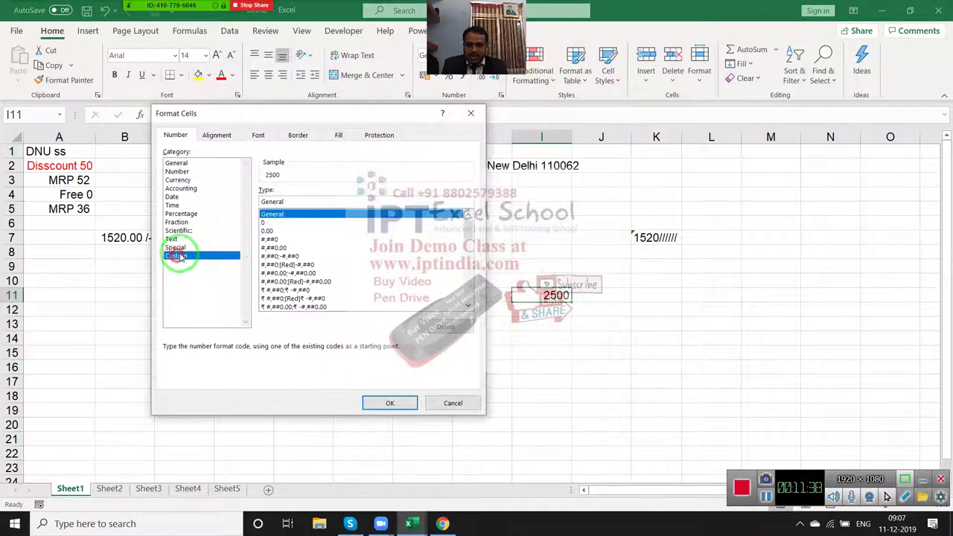
left_click(268, 201)
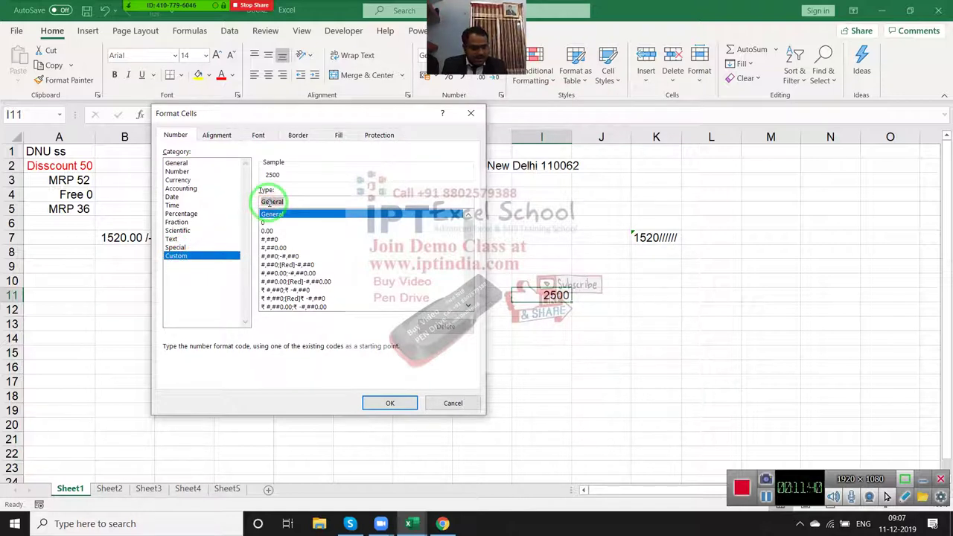
type("0")
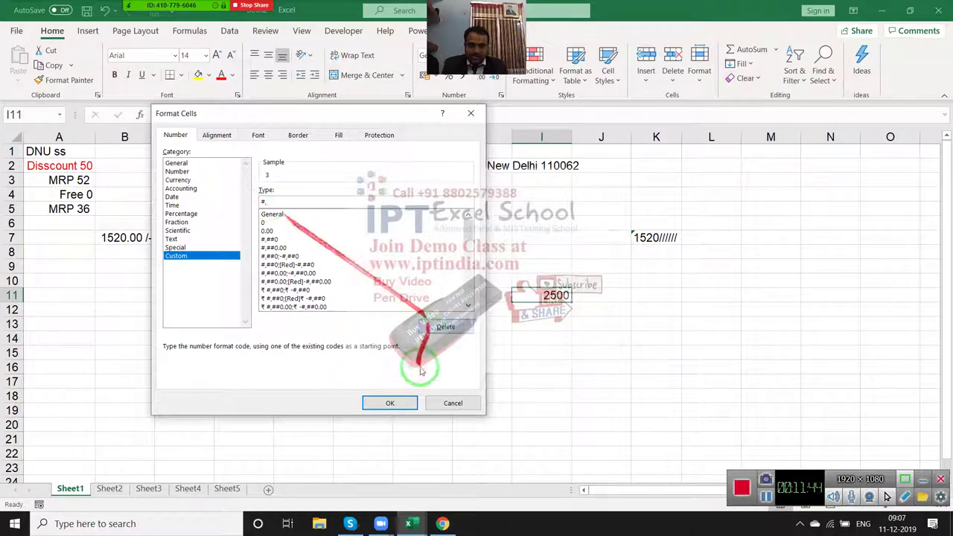
left_click(388, 403)
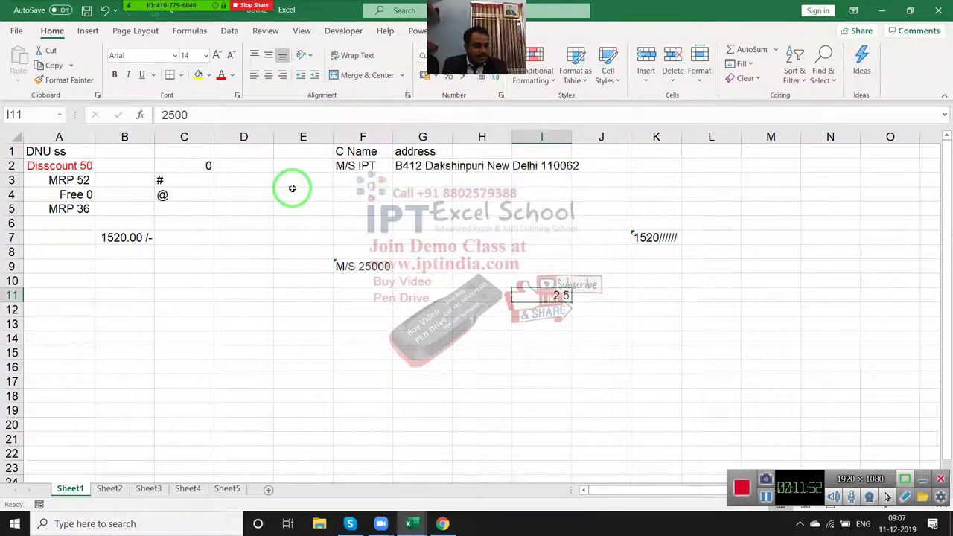
- Enter 30000 in I11 so it displays as 30.0
type("30")
key("Return")
key("Up")
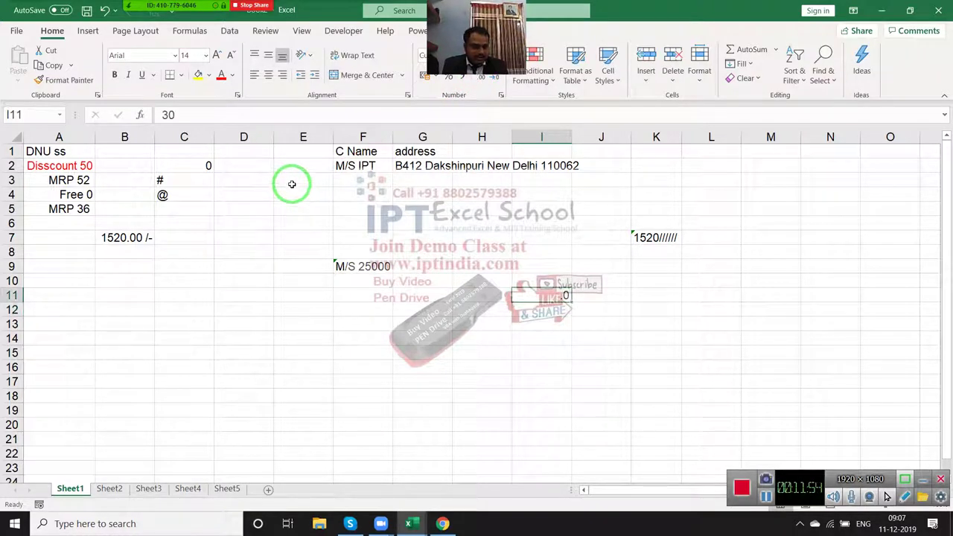
type("30")
key("Return")
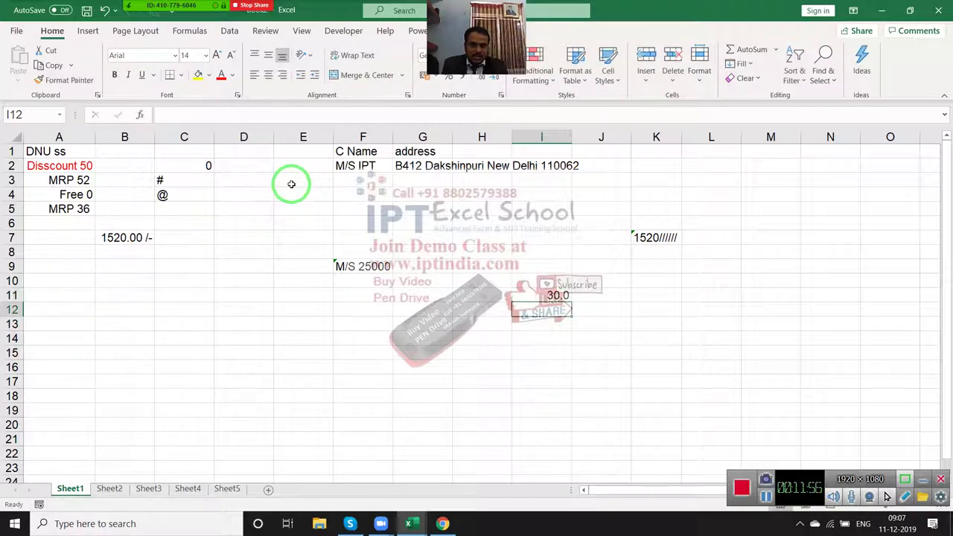
key("Up")
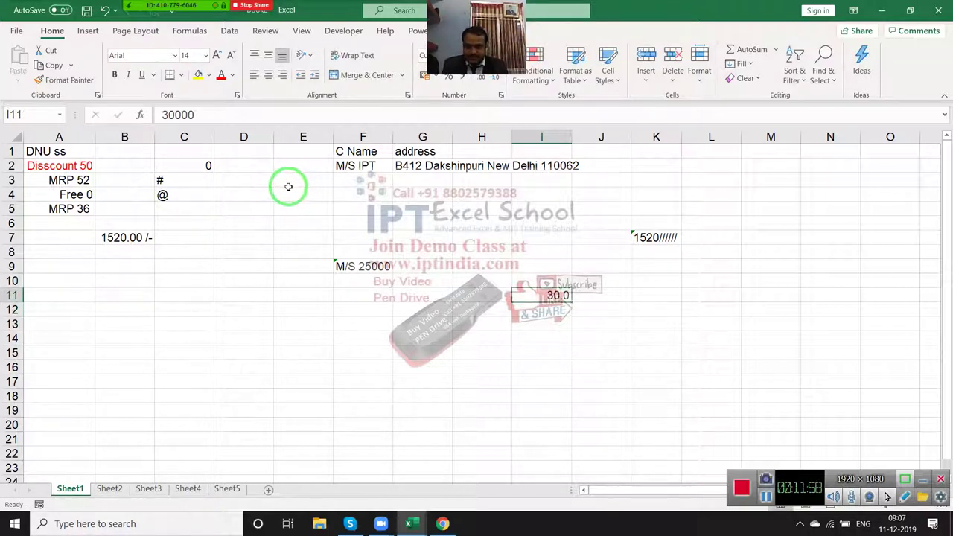
- Copy the example number 12200000 from the help page into cell I13
key("alt+Tab")
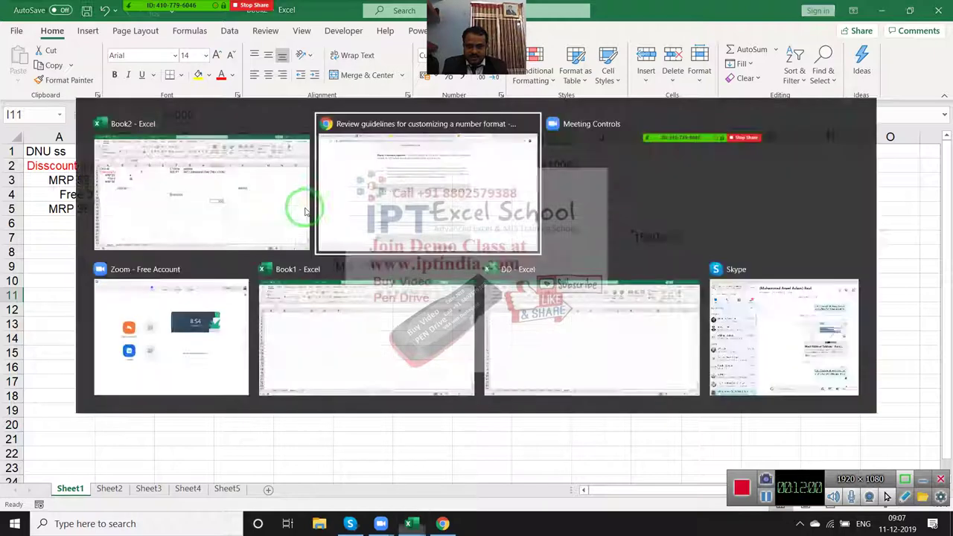
left_click(417, 277)
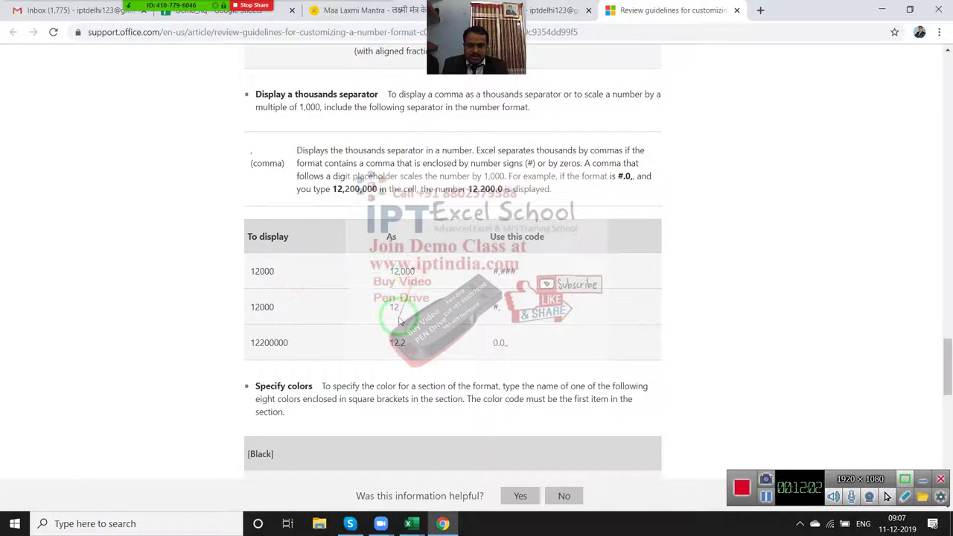
left_click_drag(325, 348, 251, 344)
key("ctrl+c")
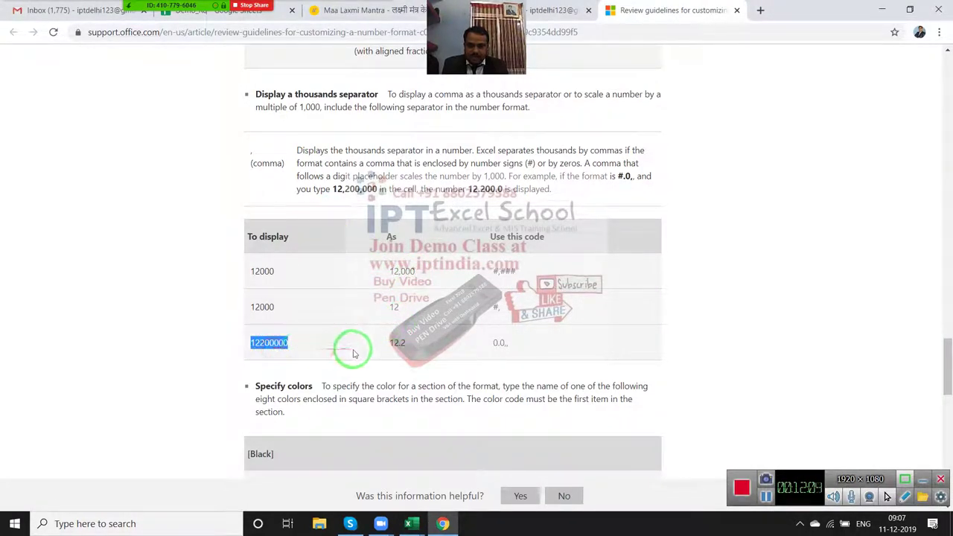
key("alt+Tab")
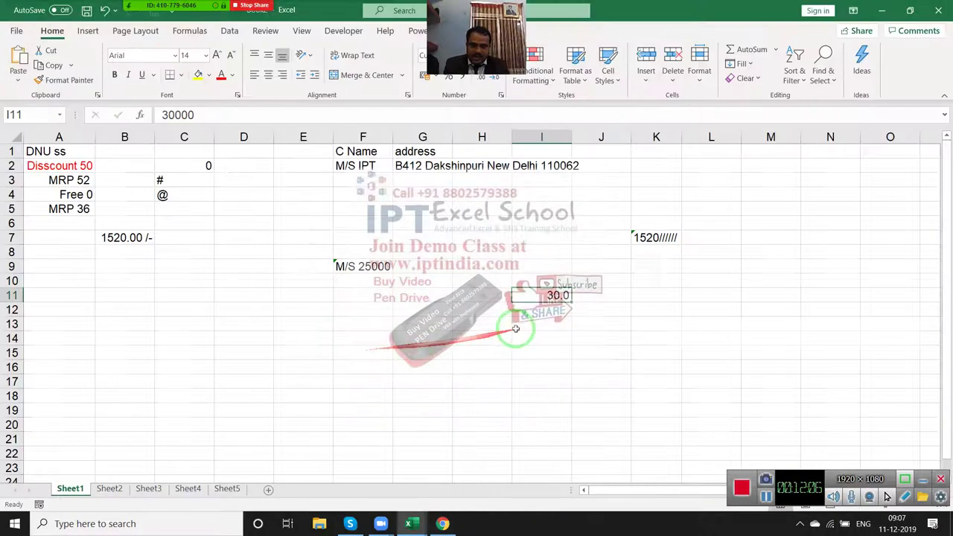
left_click(531, 328)
key("ctrl+v")
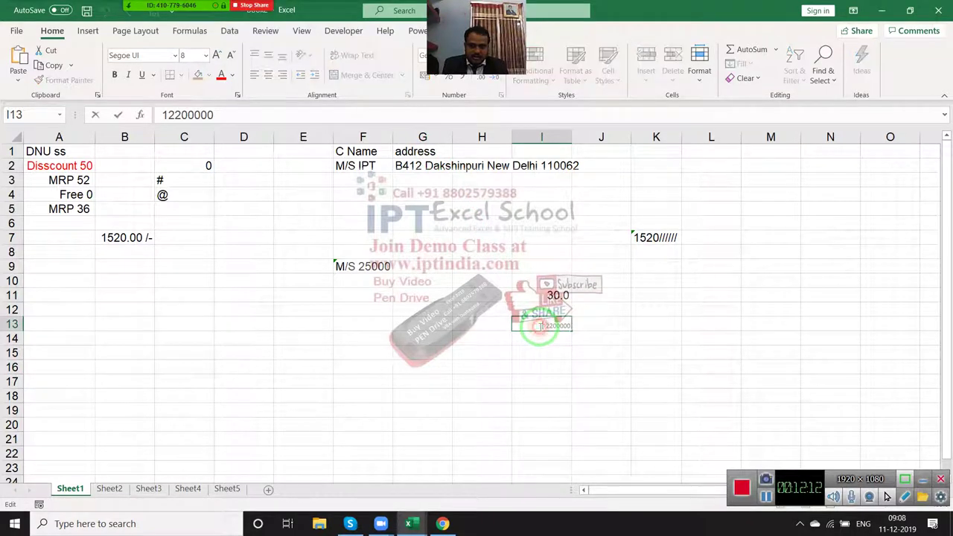
key("Return")
left_click(538, 323)
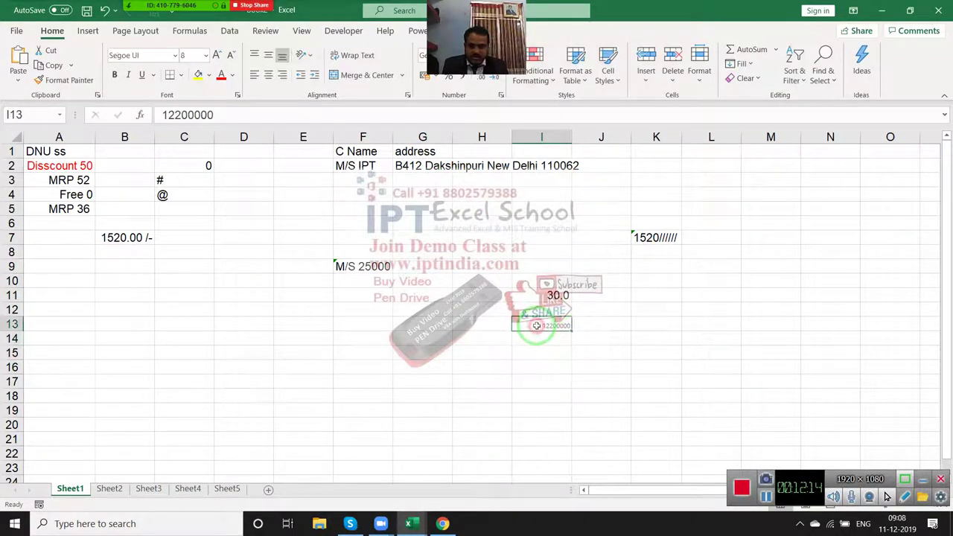
- Copy I11's format to I13 with Format Painter, then set it to 0.00,, so it shows 12.20
left_click(545, 295)
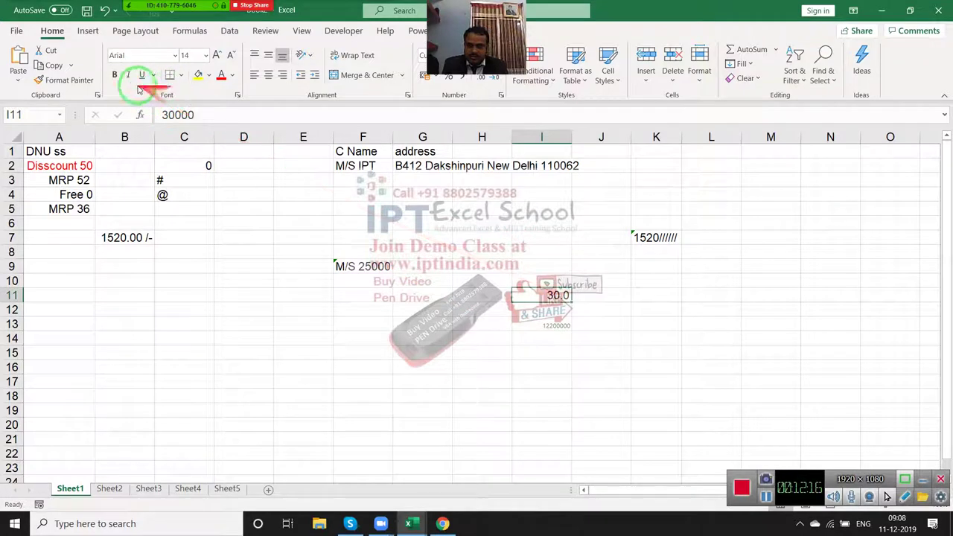
left_click(64, 80)
left_click(548, 323)
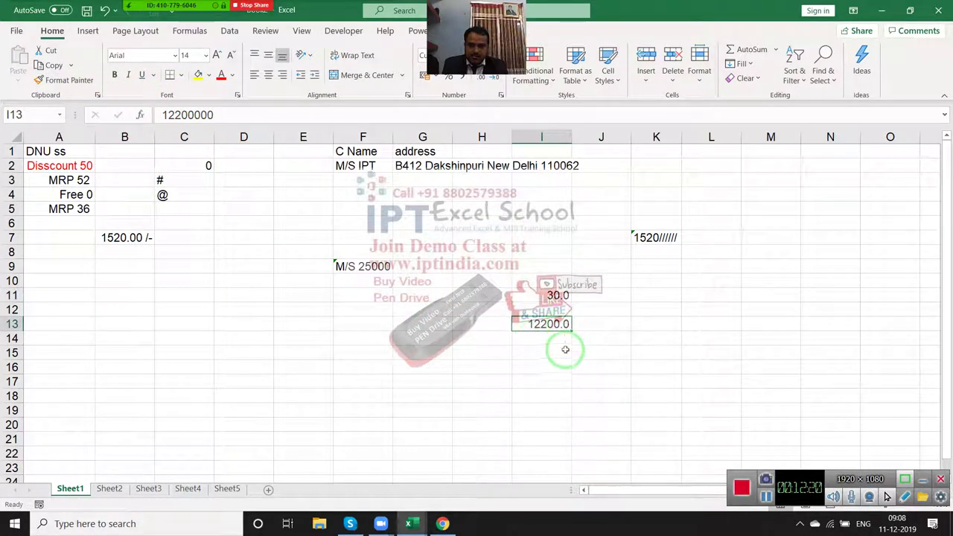
left_click(501, 96)
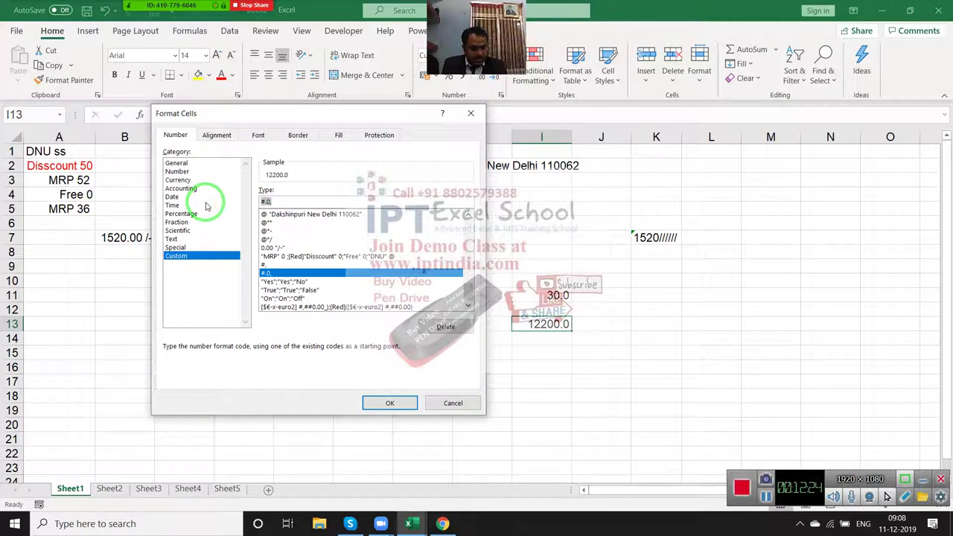
type("0")
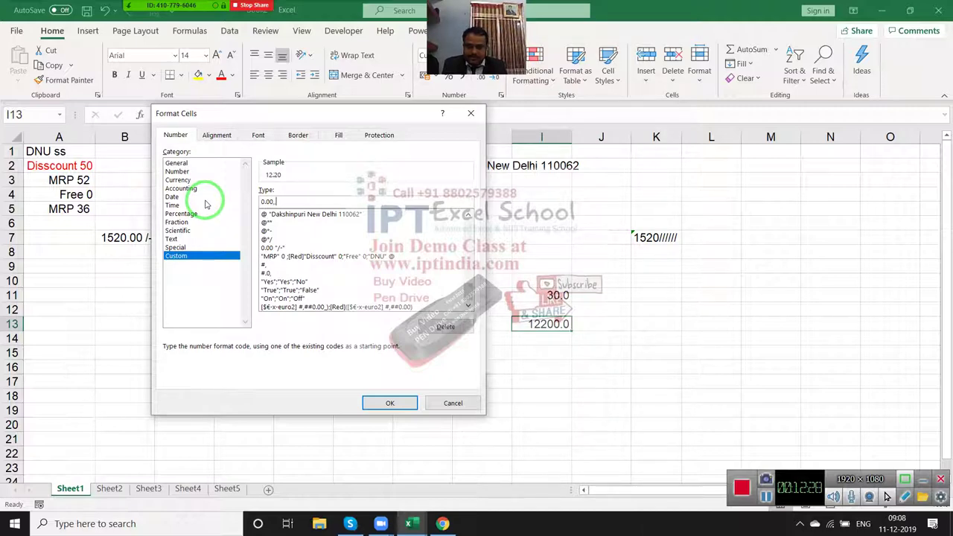
left_click(381, 404)
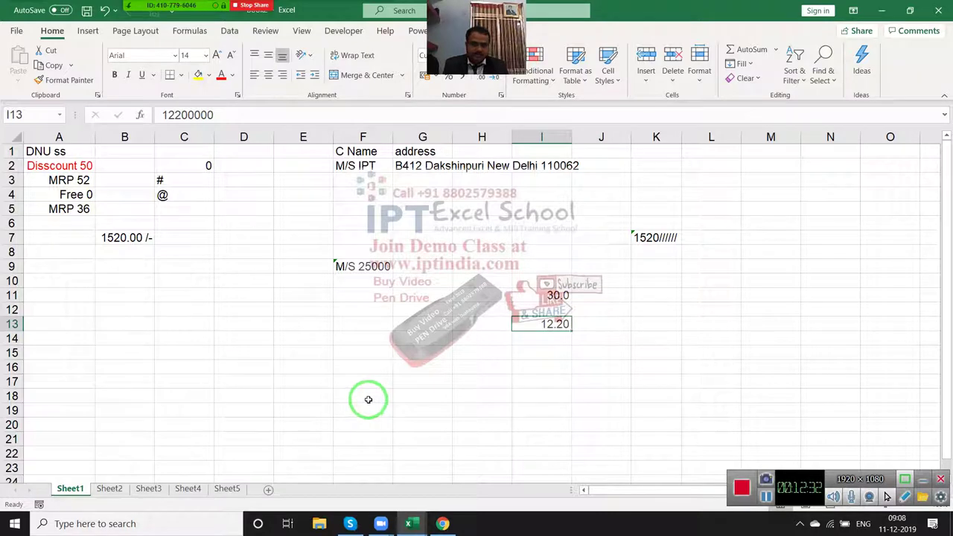
left_click(557, 351)
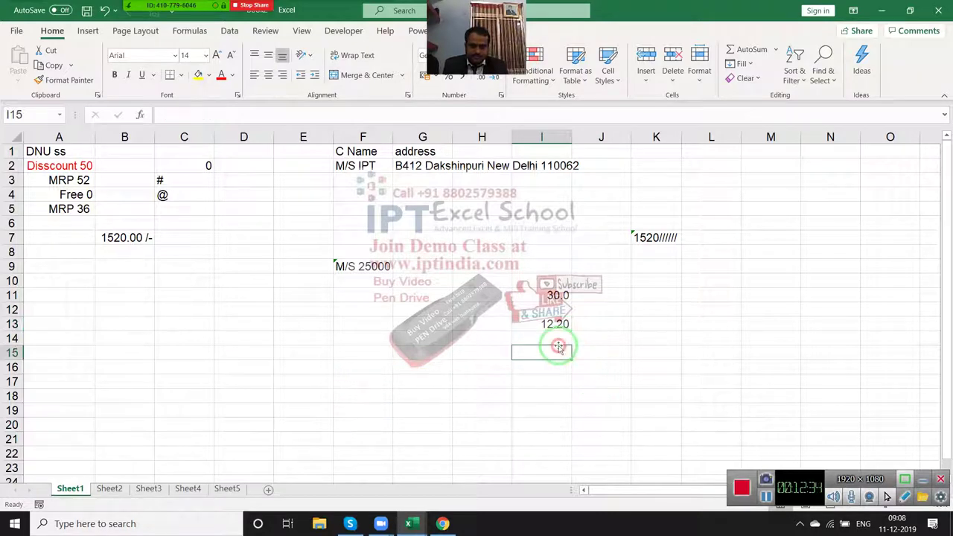
- Review the list of available colour names in the Specify colors section
key("alt+Tab")
scroll(340, 371, "down", 4)
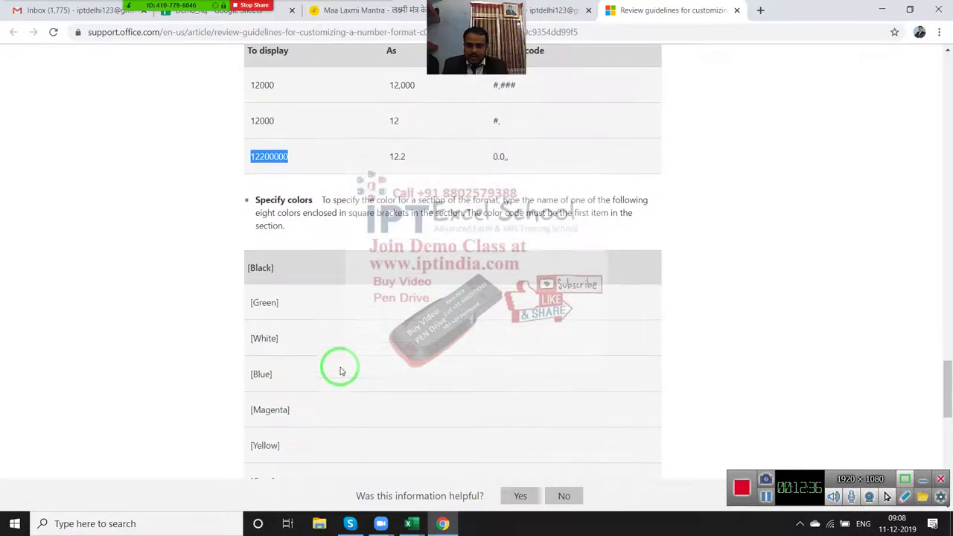
scroll(340, 371, "down", 3)
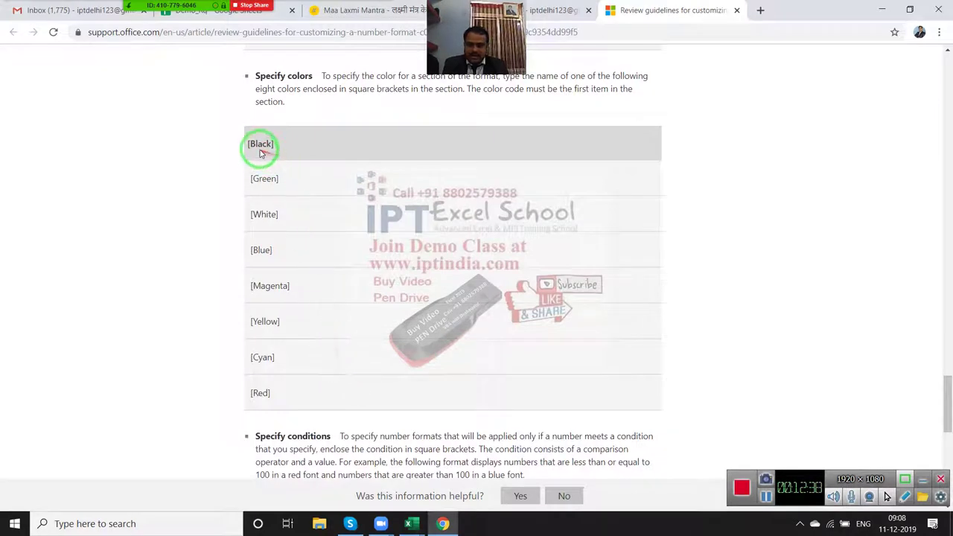
left_click(273, 187)
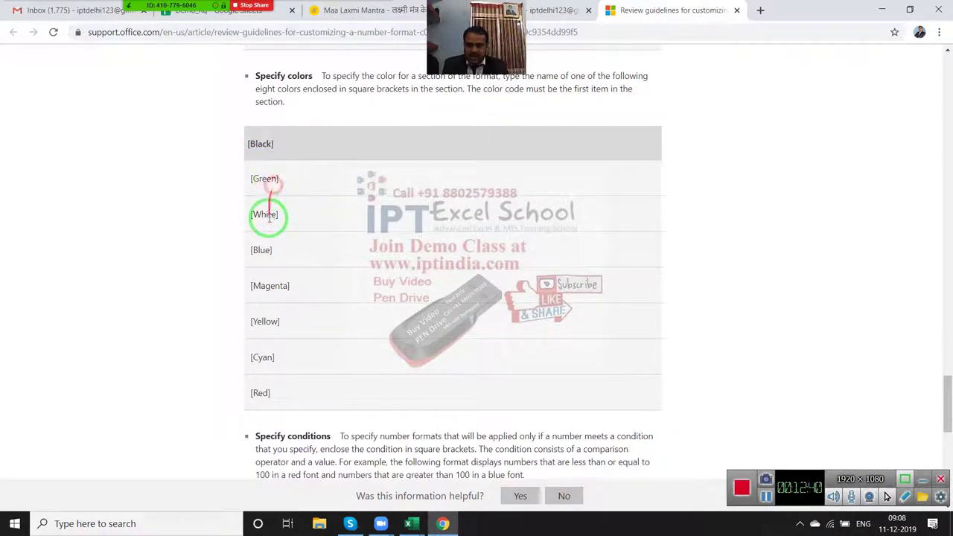
left_click(266, 214)
left_click(275, 250)
left_click(273, 321)
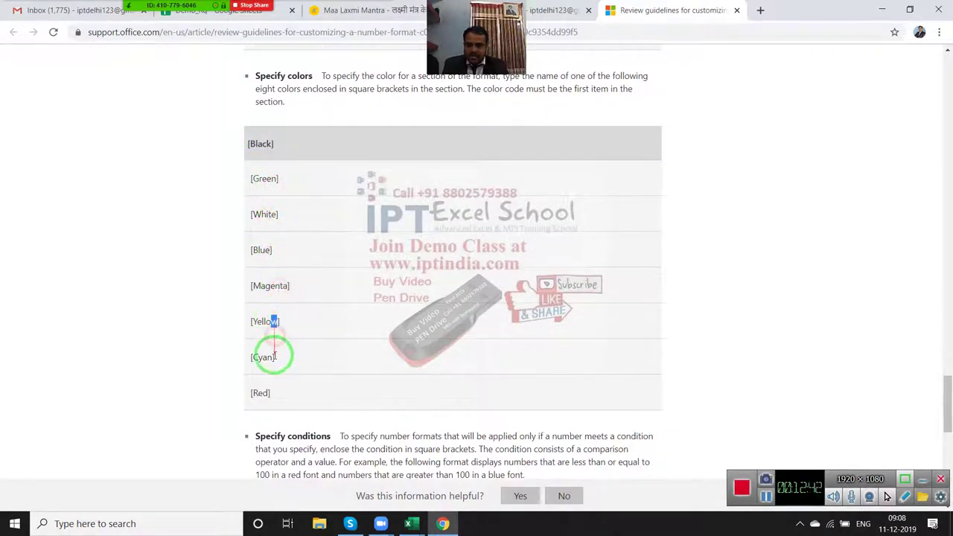
left_click(268, 394)
left_click_drag(279, 400, 489, 330)
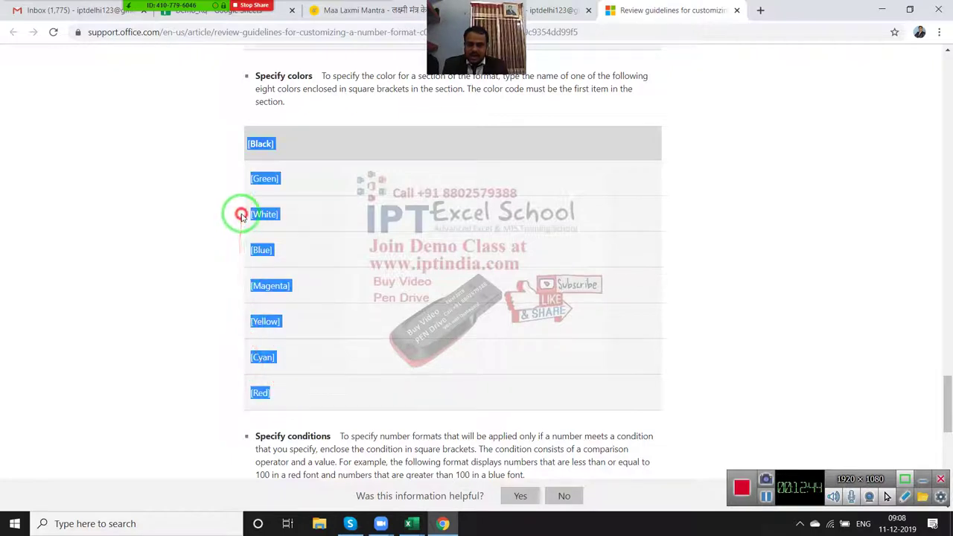
- Copy the example [Red][<=100];[Blue][>100] and return to the Excel workbook
scroll(488, 332, "down", 1)
scroll(485, 333, "down", 1)
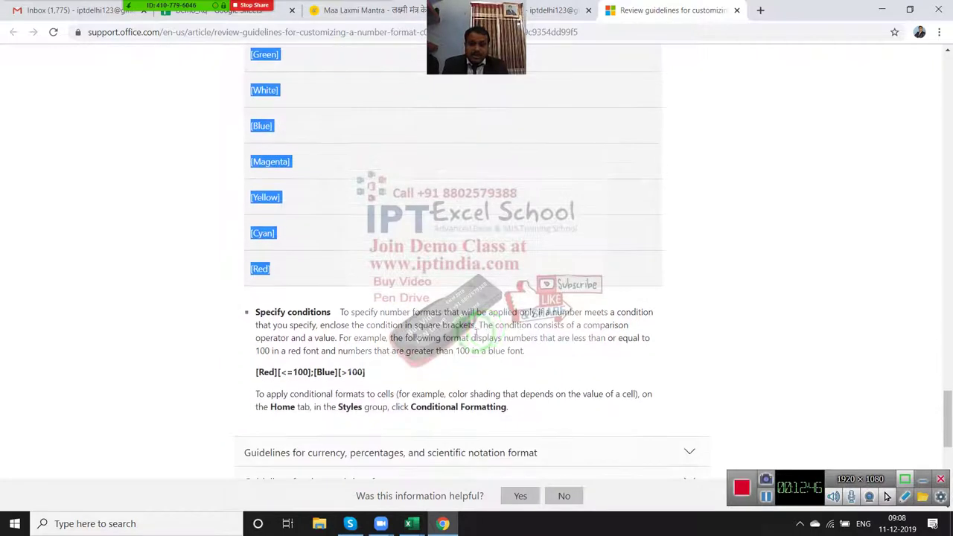
left_click_drag(366, 373, 257, 373)
key("ctrl+c")
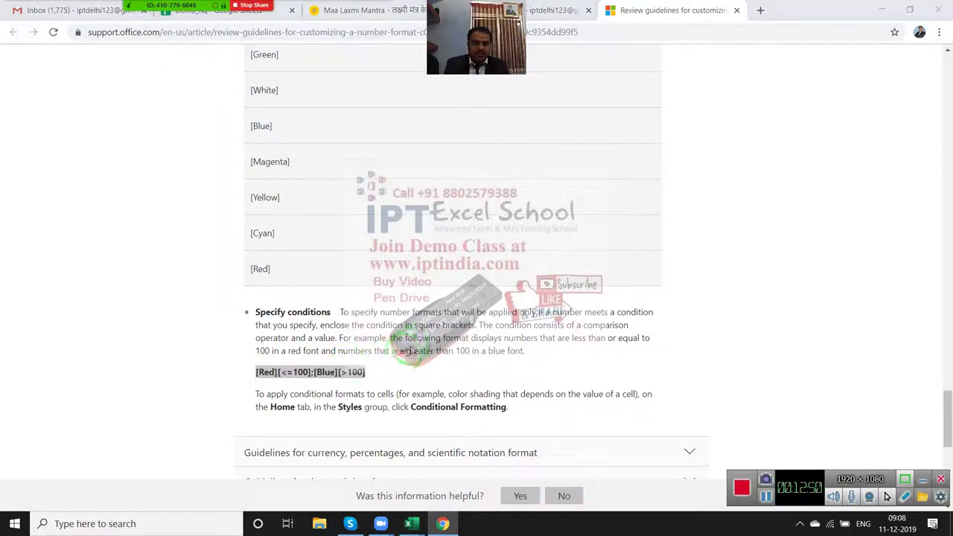
key("alt+Tab")
left_click(712, 137)
- Apply the custom format [Red][<=100];[Blue][>100] to column L
right_click(722, 145)
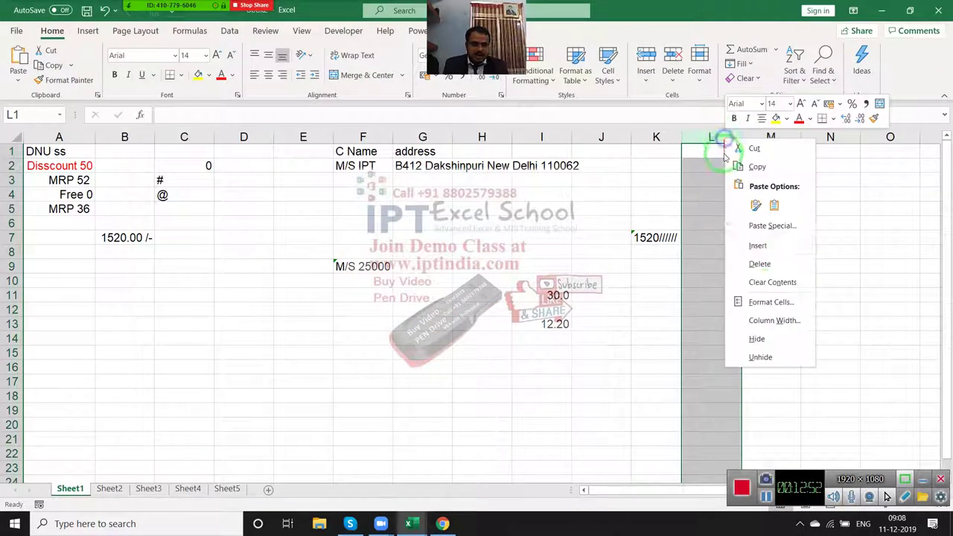
left_click(771, 301)
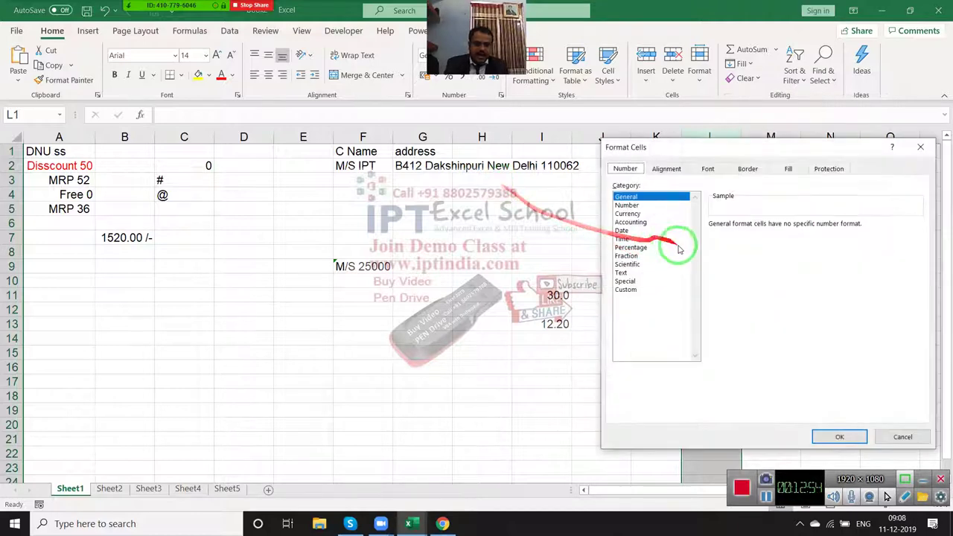
left_click(626, 289)
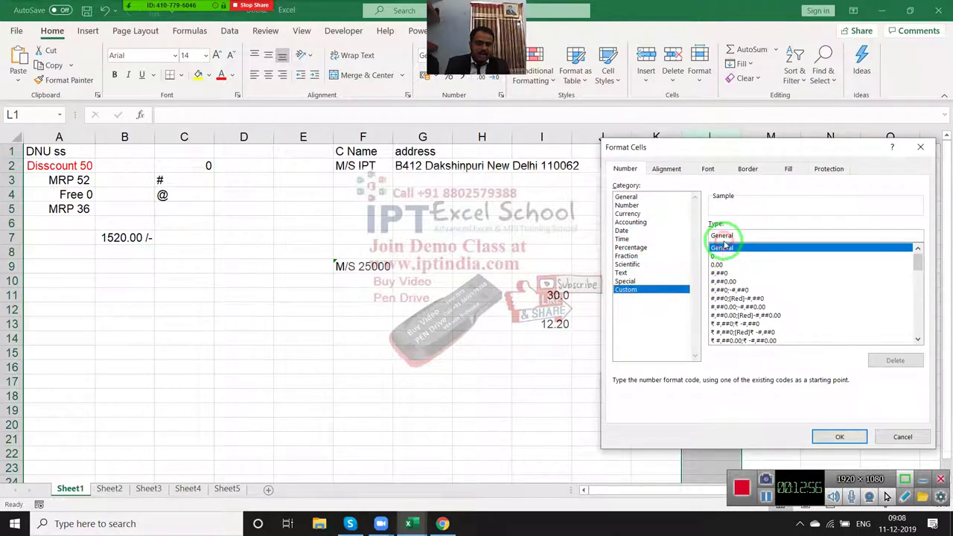
key("ctrl+v")
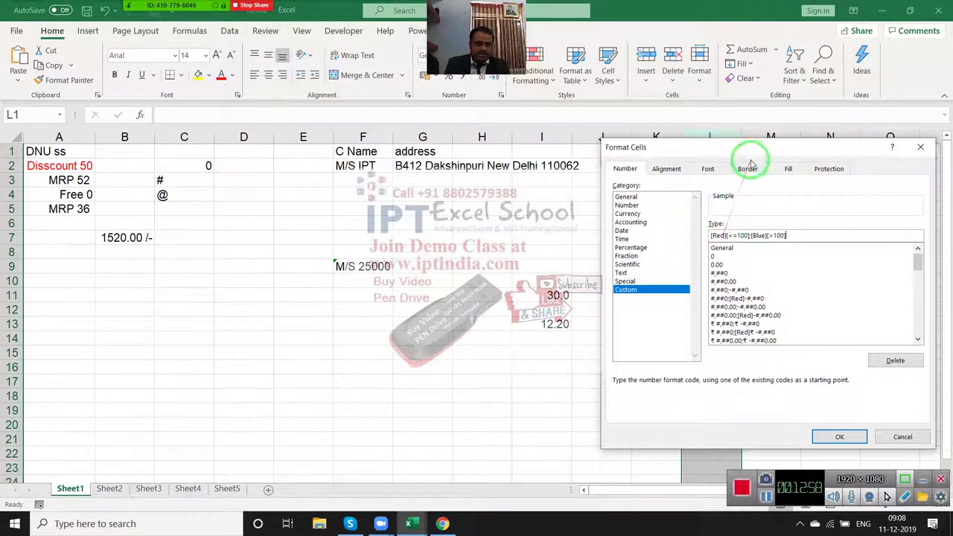
left_click_drag(755, 148, 227, 148)
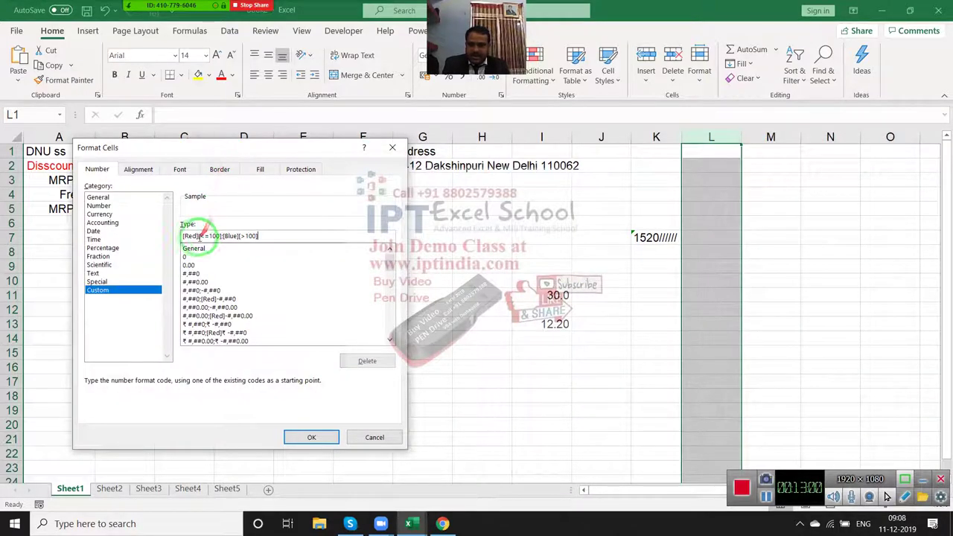
double_click(188, 236)
left_click(200, 236)
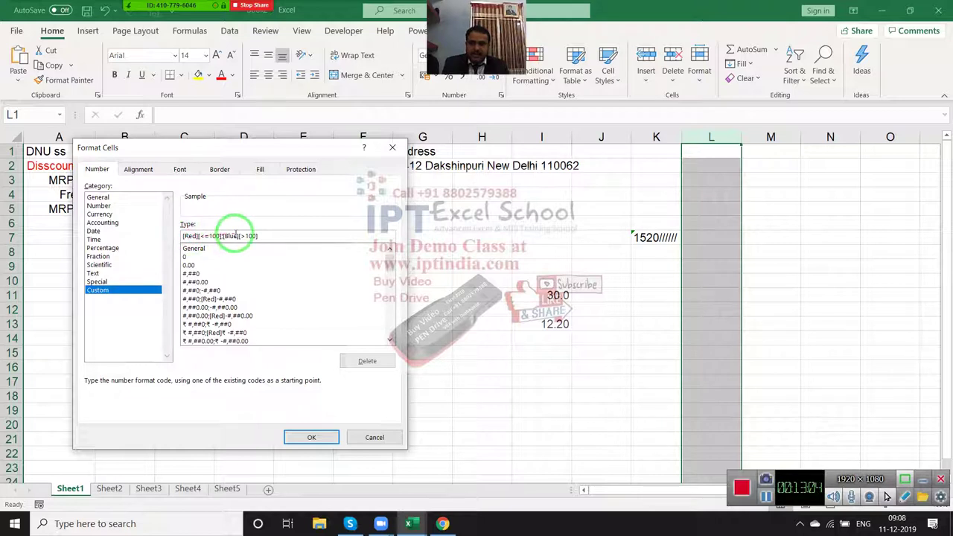
left_click_drag(188, 235, 258, 235)
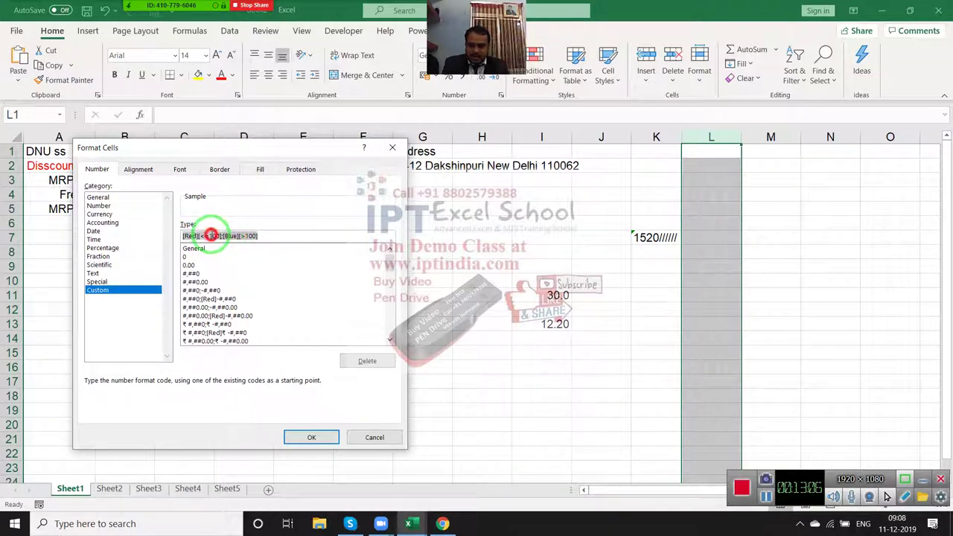
left_click(235, 235)
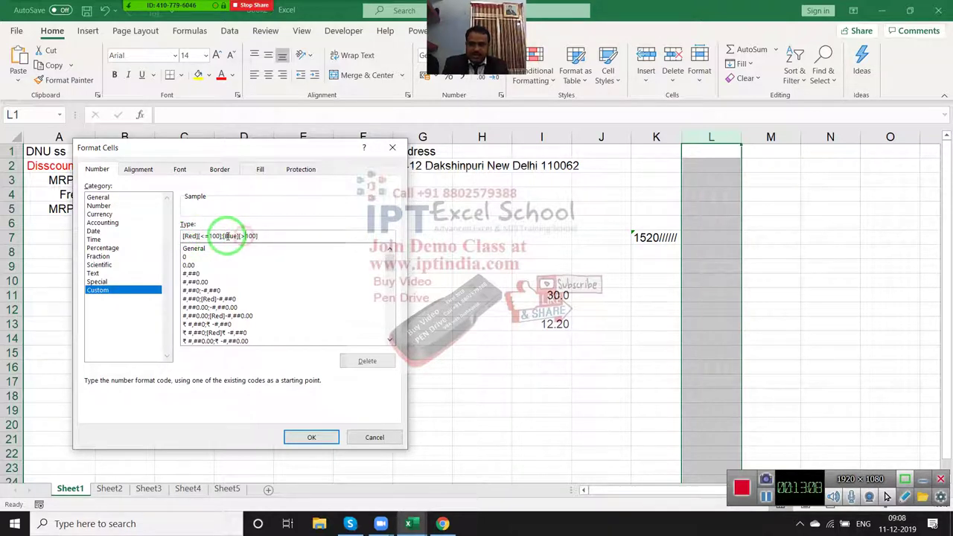
left_click_drag(191, 236, 205, 235)
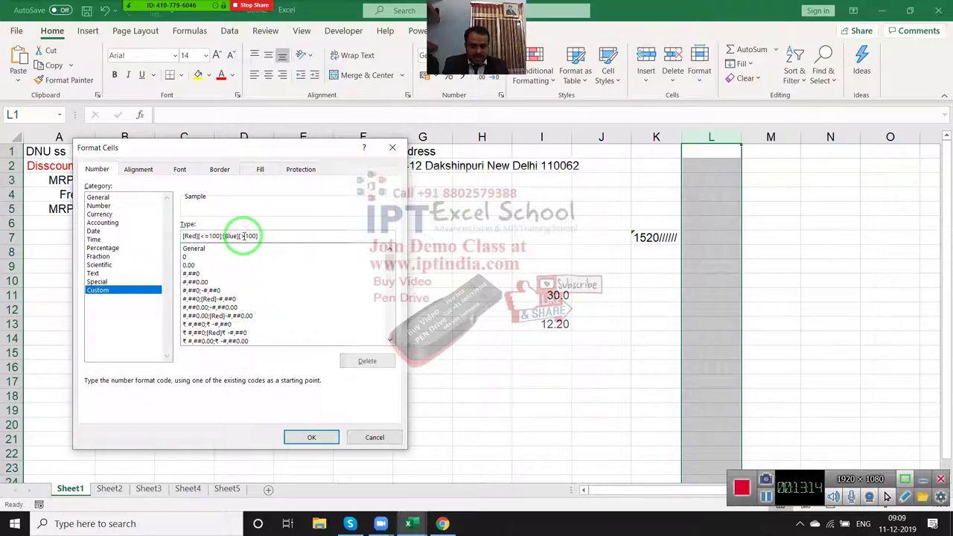
left_click(313, 436)
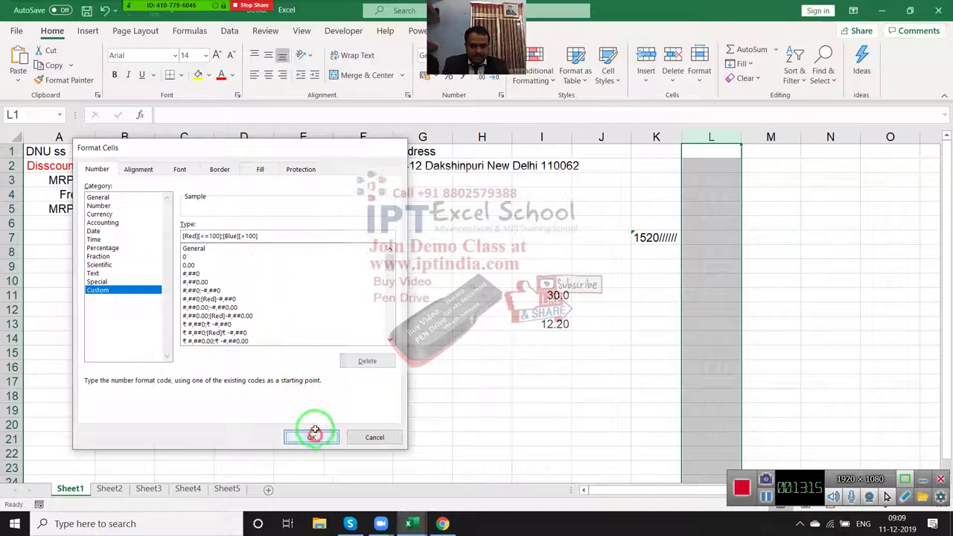
- Enter 1504 in L3 and -9856 in L4 to test the colour conditions
left_click(708, 185)
type("1504")
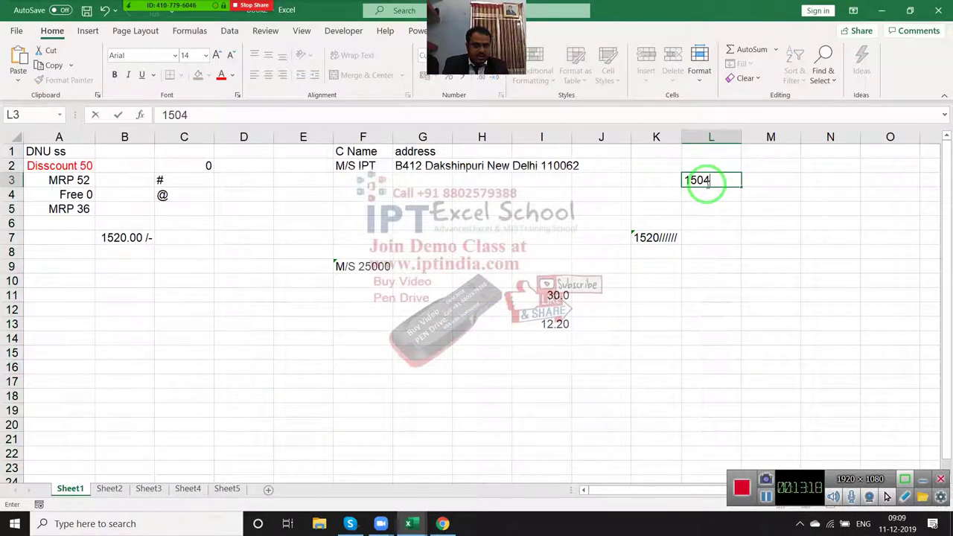
key("Return")
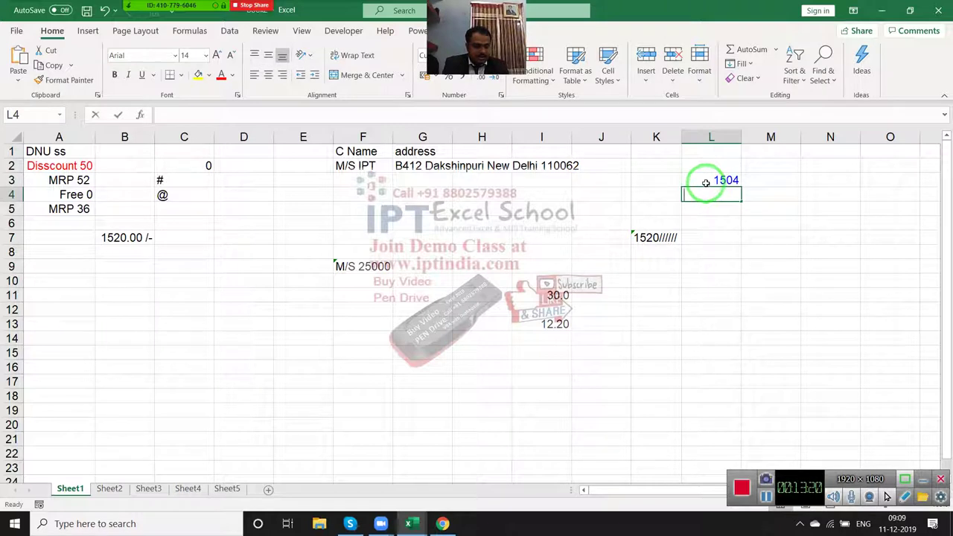
type("-9856")
key("Return")
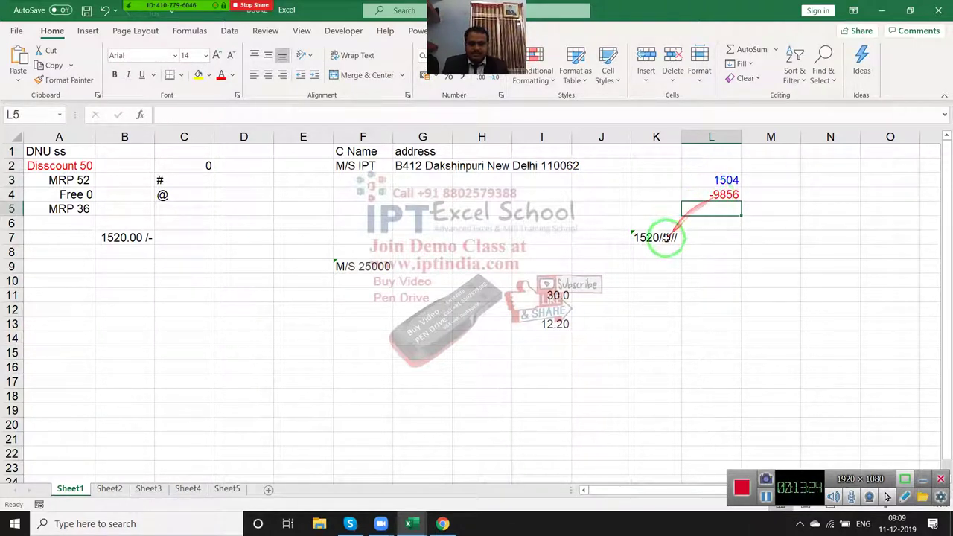
left_click_drag(633, 237, 453, 348)
left_click(443, 523)
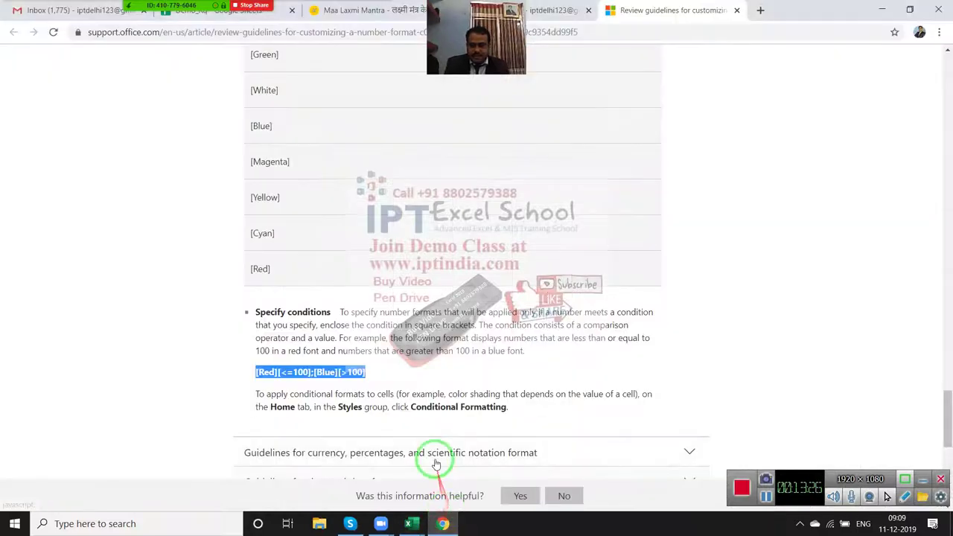
- Expand the currency, percentages and scientific notation guidelines and highlight ALT+0162 for the cent sign
scroll(436, 463, "down", 1)
left_click_drag(433, 450, 433, 410)
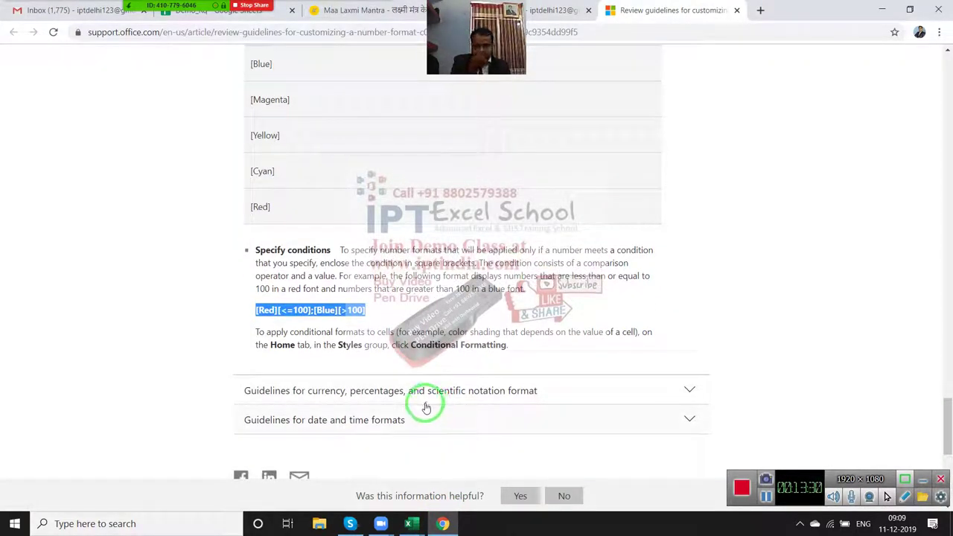
left_click(441, 343)
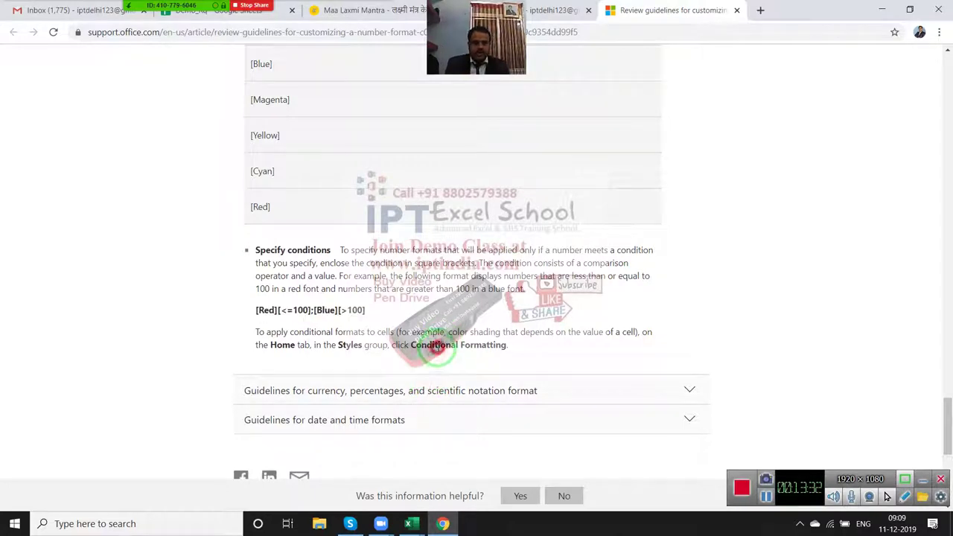
triple_click(438, 346)
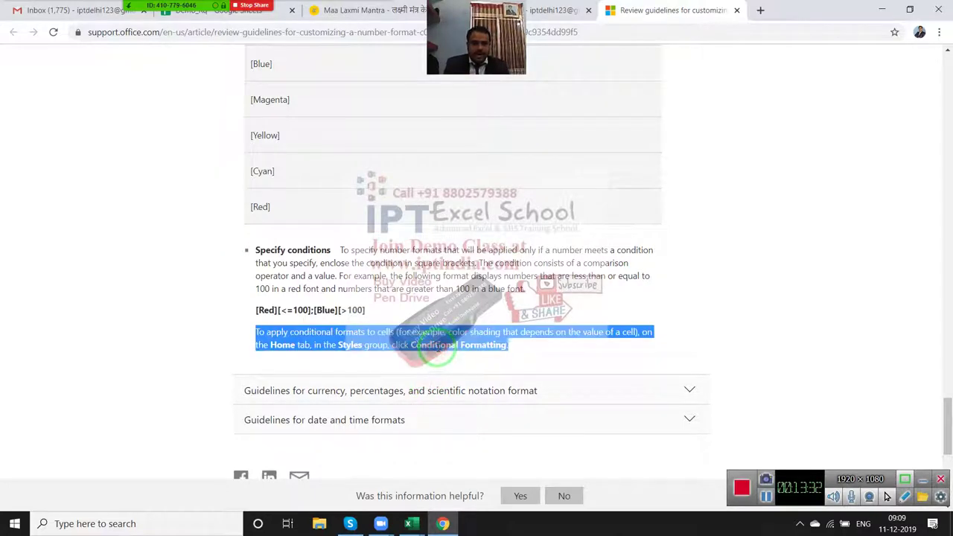
left_click(429, 391)
scroll(429, 397, "down", 4)
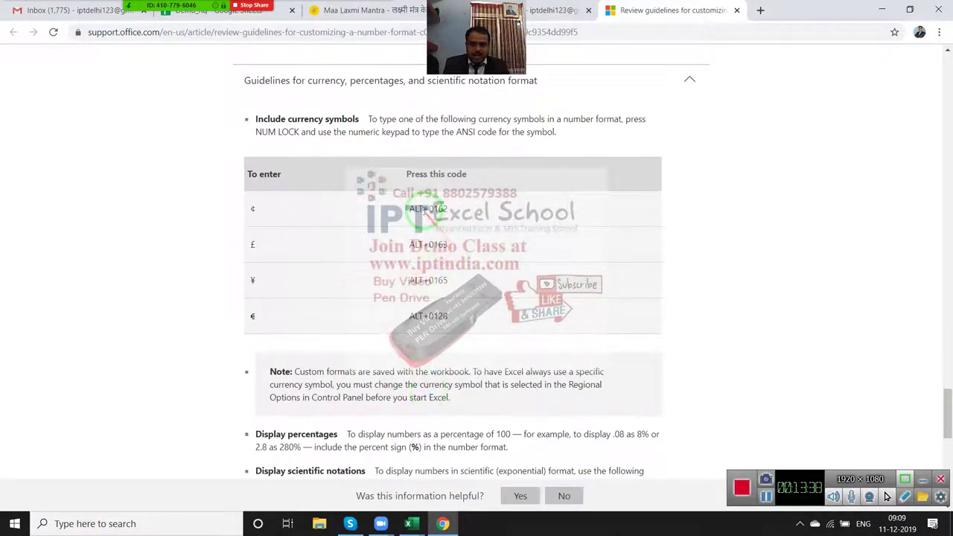
left_click_drag(409, 210, 447, 210)
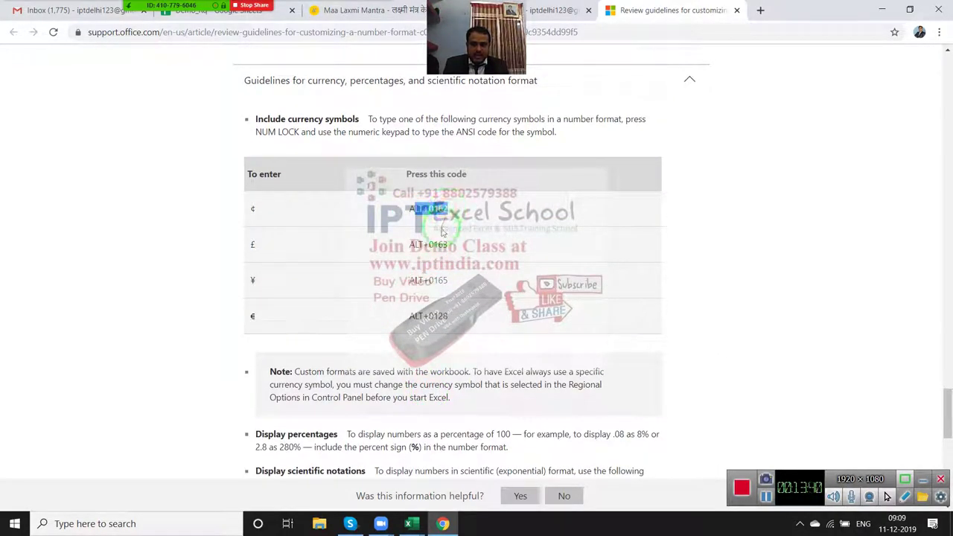
left_click_drag(253, 231, 380, 233)
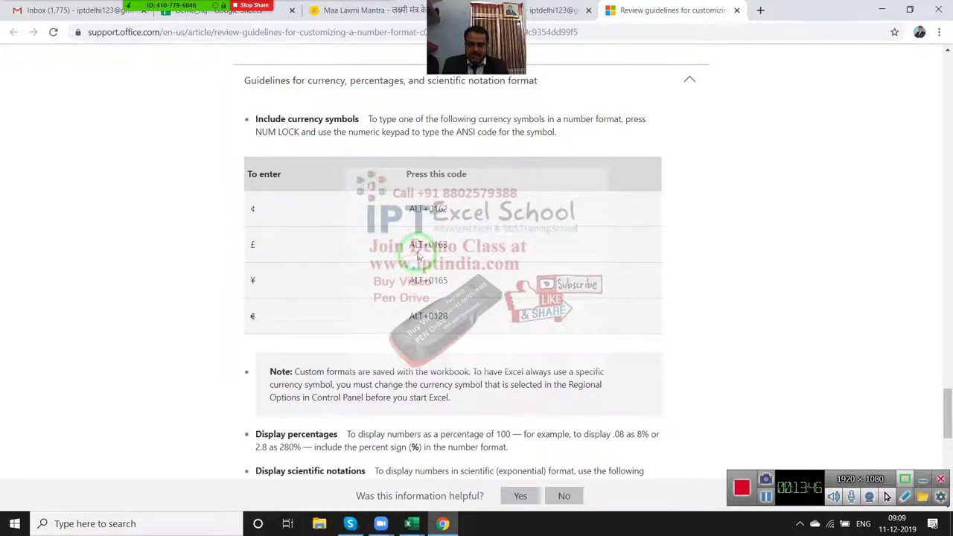
key("alt+Tab")
left_click(282, 336)
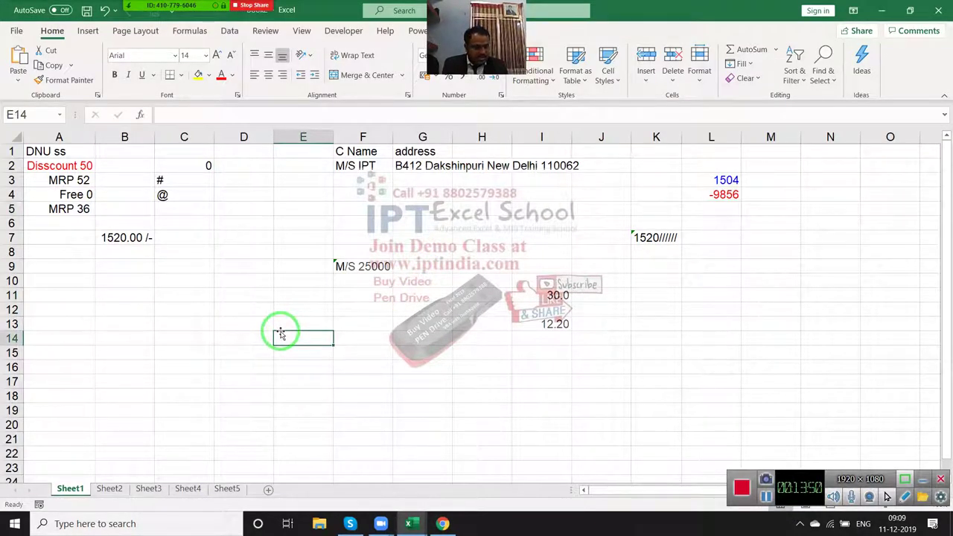
- Enter the £ symbol in cells E14 and E15
type("£")
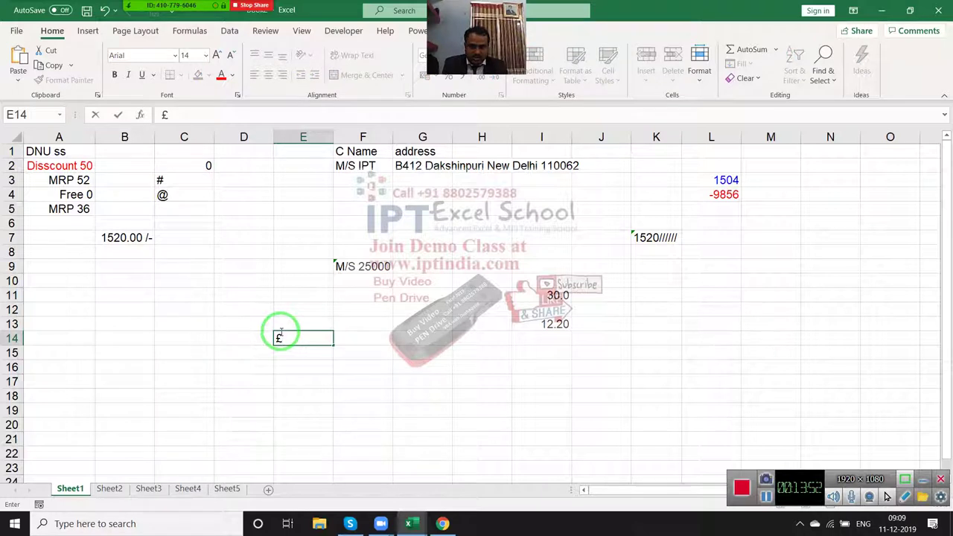
key("Return")
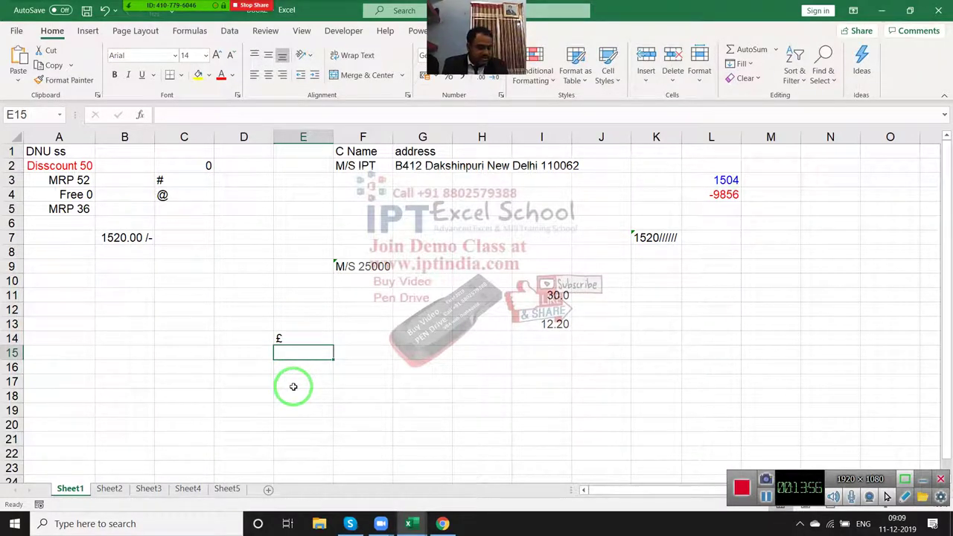
type("£")
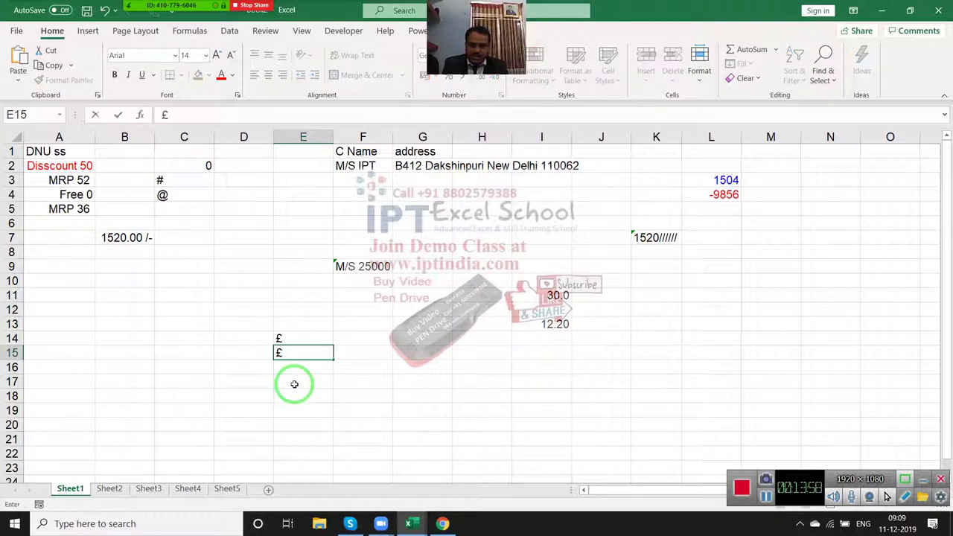
left_click(295, 383)
left_click(294, 354)
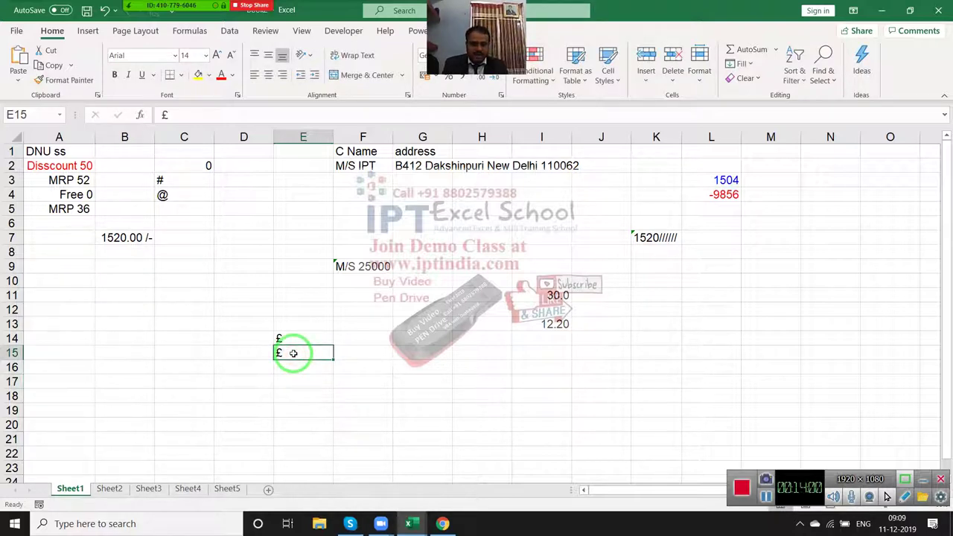
- Return to the Microsoft Support article and scroll down to its currency guidelines
key("alt+Tab")
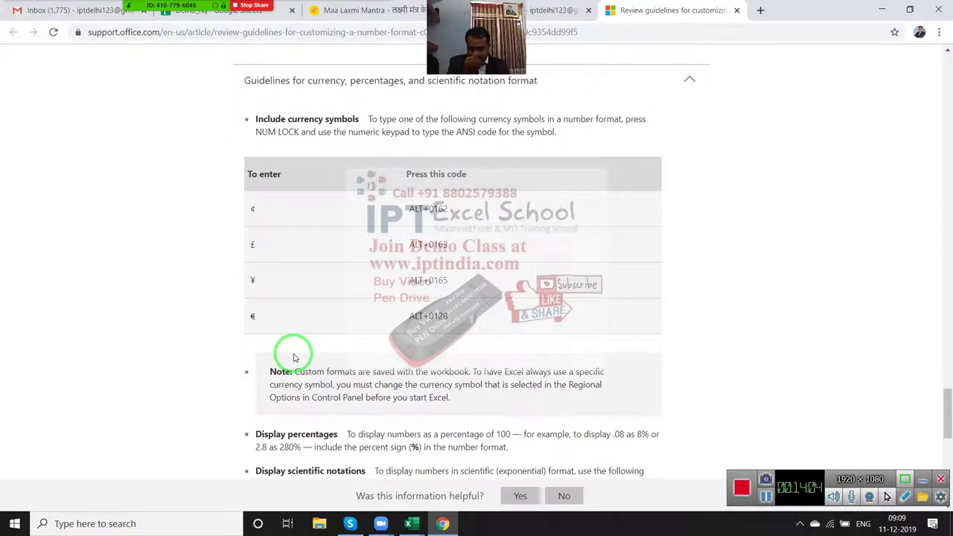
scroll(295, 358, "down", 2)
scroll(294, 365, "down", 2)
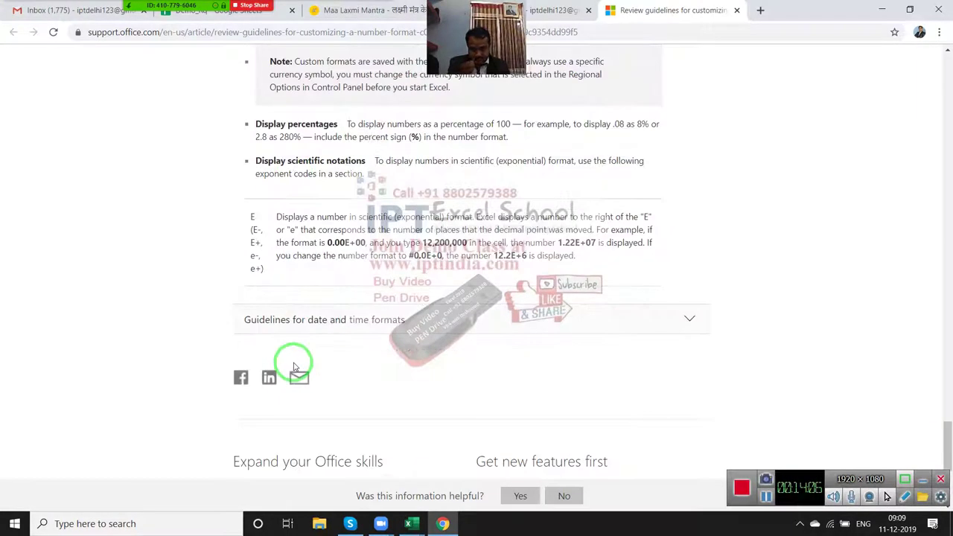
- Expand the date and time guidelines and highlight the d day and yy year codes
left_click(296, 322)
scroll(294, 328, "down", 1)
scroll(294, 330, "down", 2)
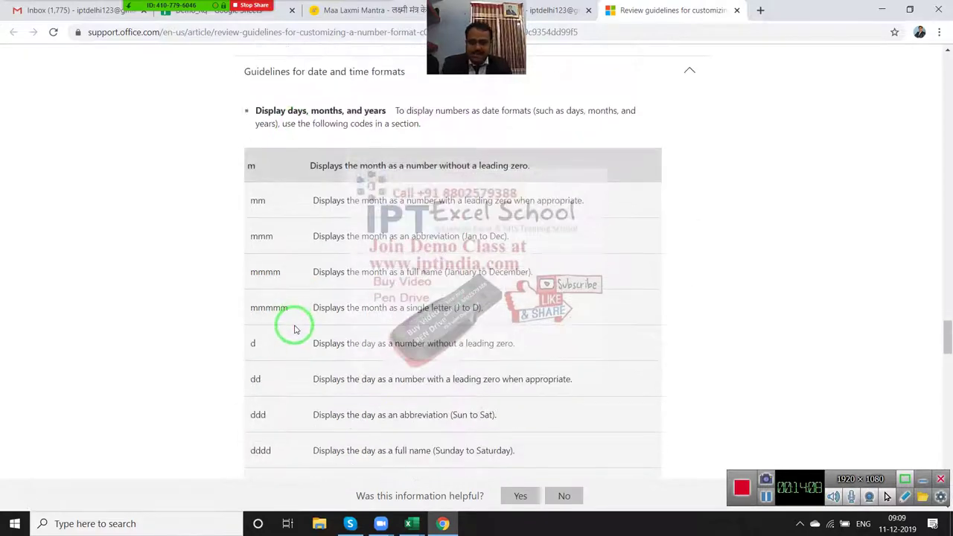
scroll(292, 333, "down", 2)
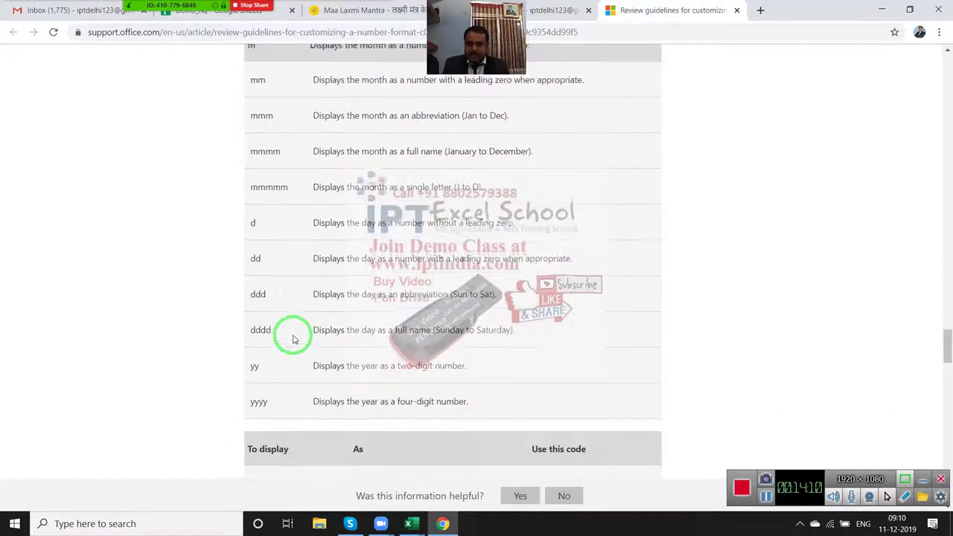
scroll(287, 312, "up", 1)
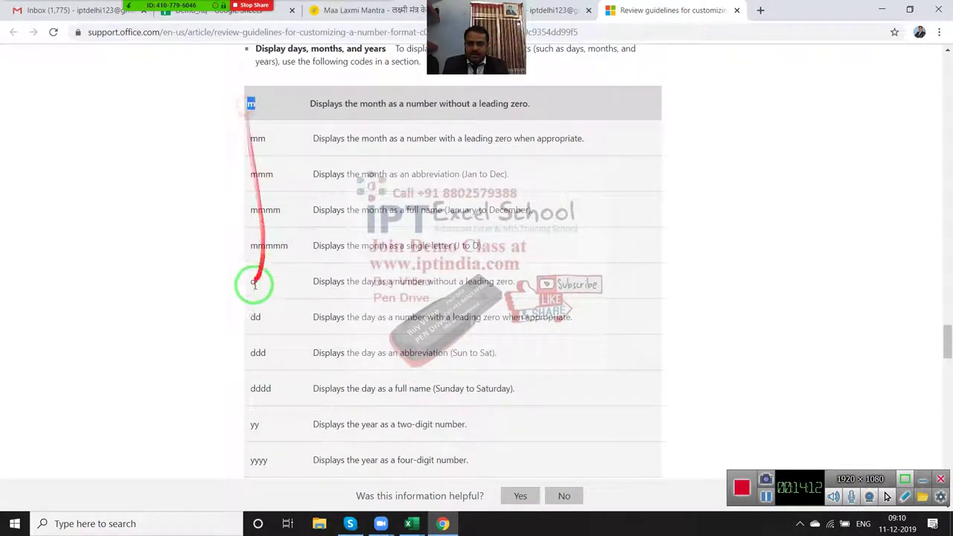
double_click(252, 282)
scroll(269, 340, "down", 1)
double_click(254, 369)
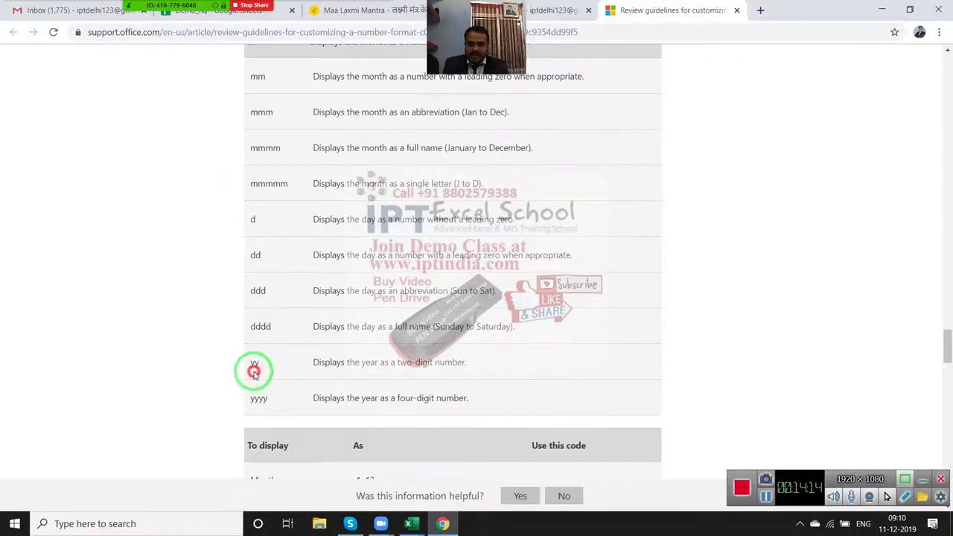
scroll(254, 372, "down", 2)
scroll(254, 372, "down", 1)
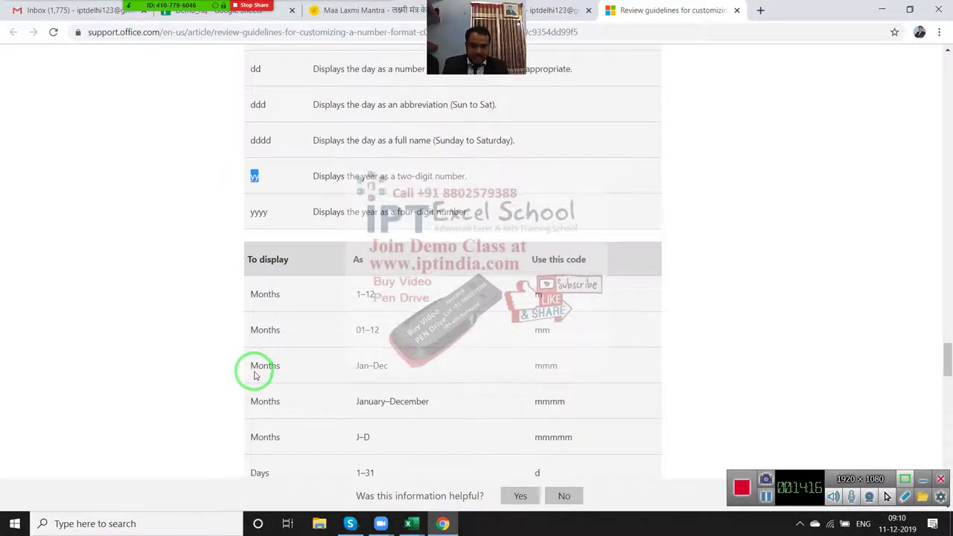
scroll(254, 373, "down", 1)
left_click_drag(258, 362, 532, 297)
left_click(535, 232)
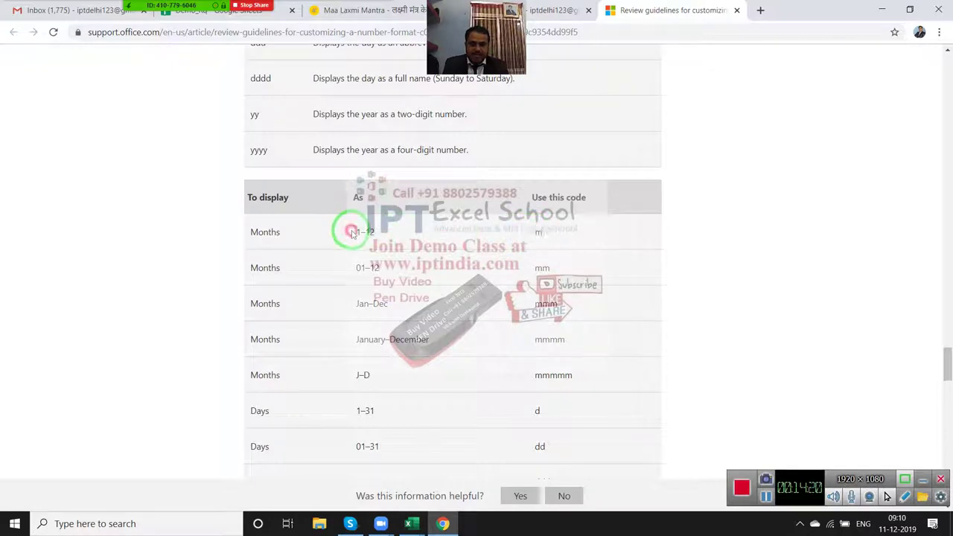
- Highlight the mm, mmm and mmmm month codes with their 1–12, Jan–Dec and January–December examples
left_click_drag(355, 233, 384, 232)
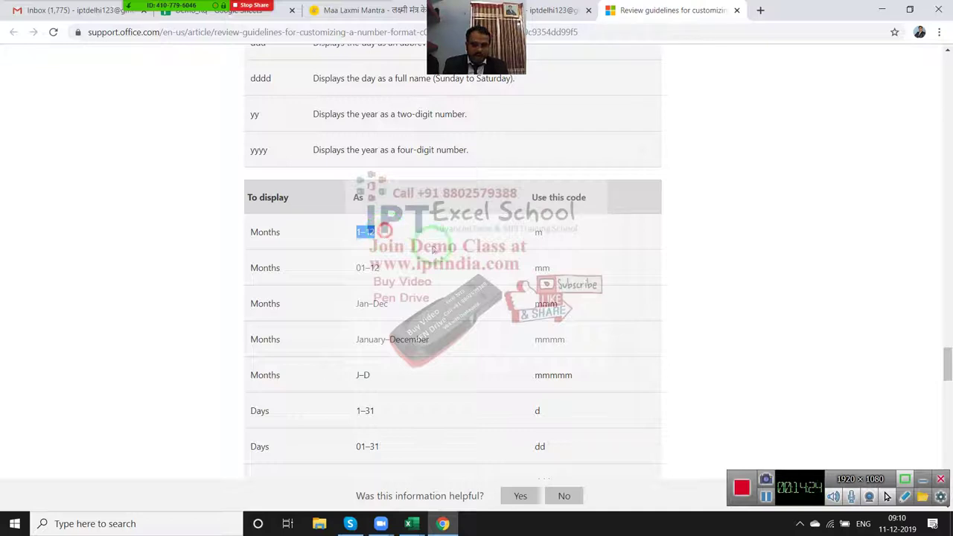
double_click(542, 268)
left_click_drag(351, 274, 382, 269)
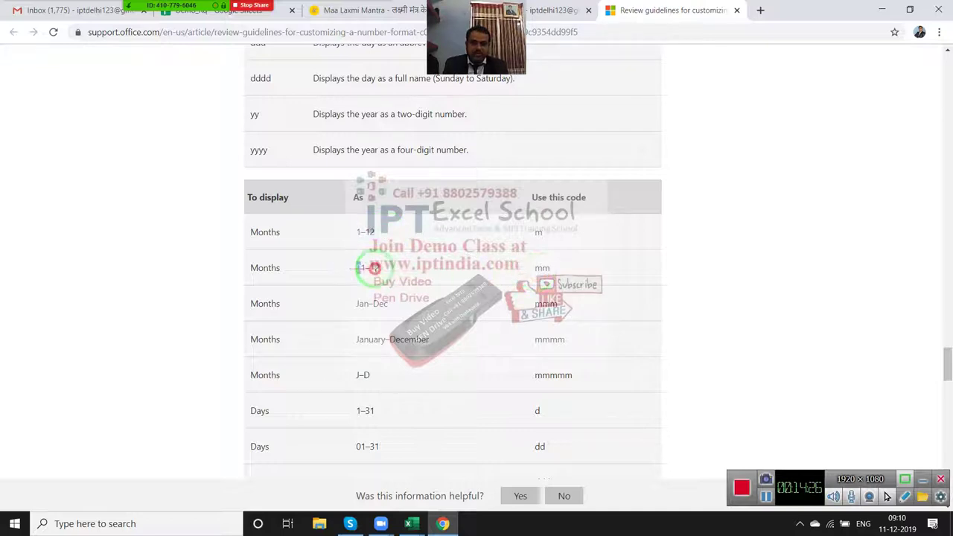
scroll(513, 290, "down", 1)
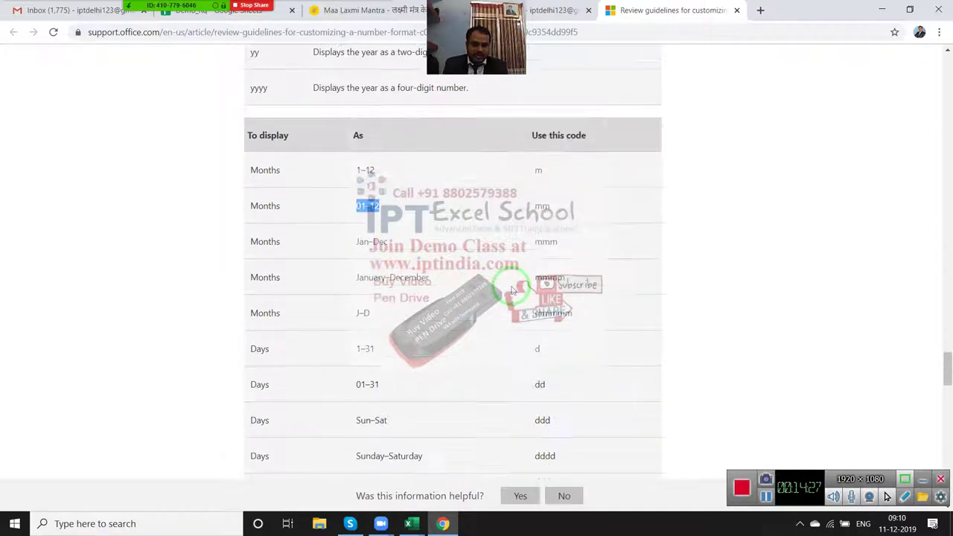
double_click(546, 241)
left_click_drag(353, 242, 414, 246)
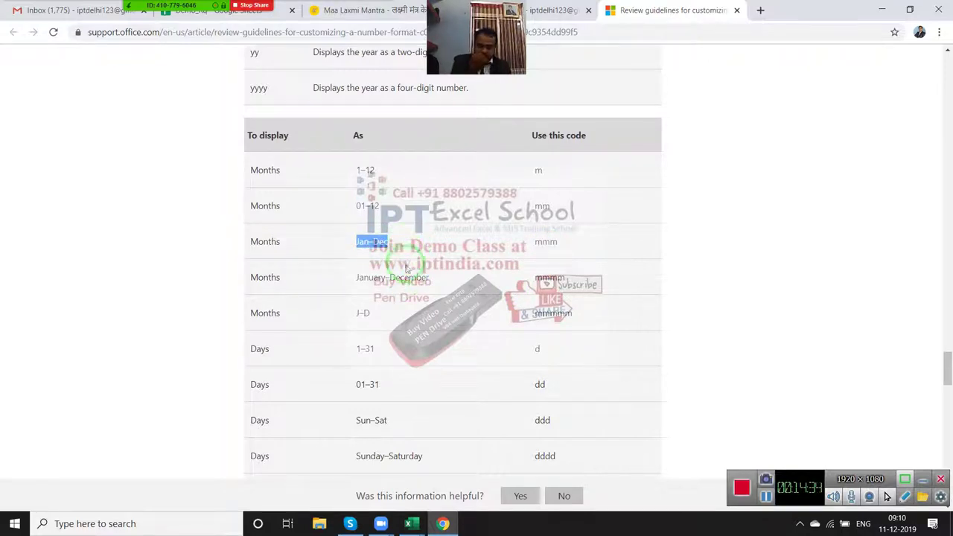
double_click(549, 278)
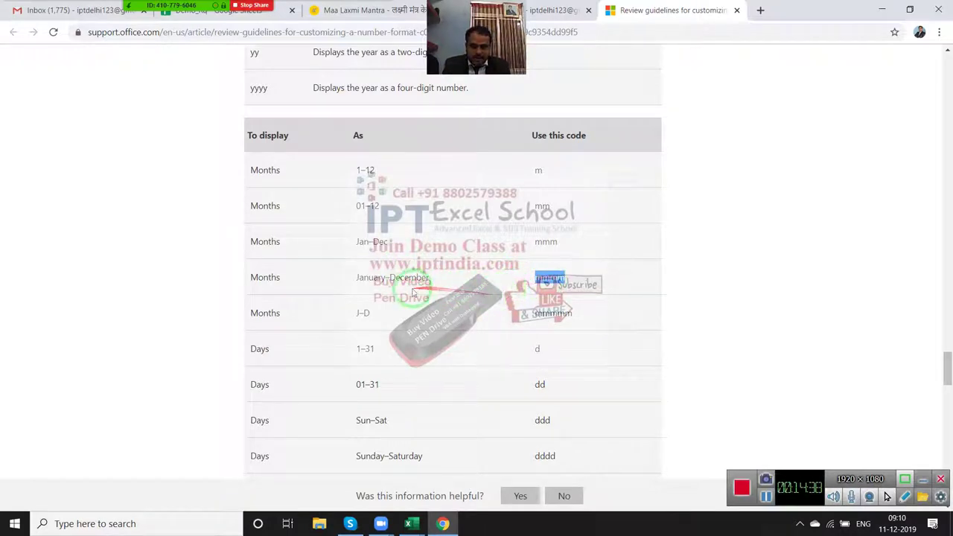
left_click_drag(355, 277, 431, 278)
- Review the mmmmm month code and the year codes, then return to Excel
scroll(461, 286, "down", 2)
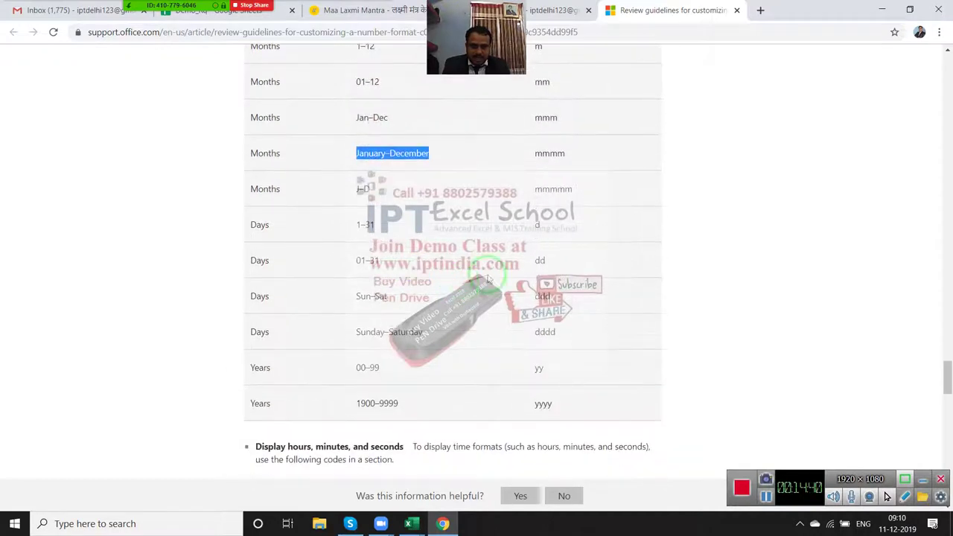
double_click(554, 189)
left_click(335, 204)
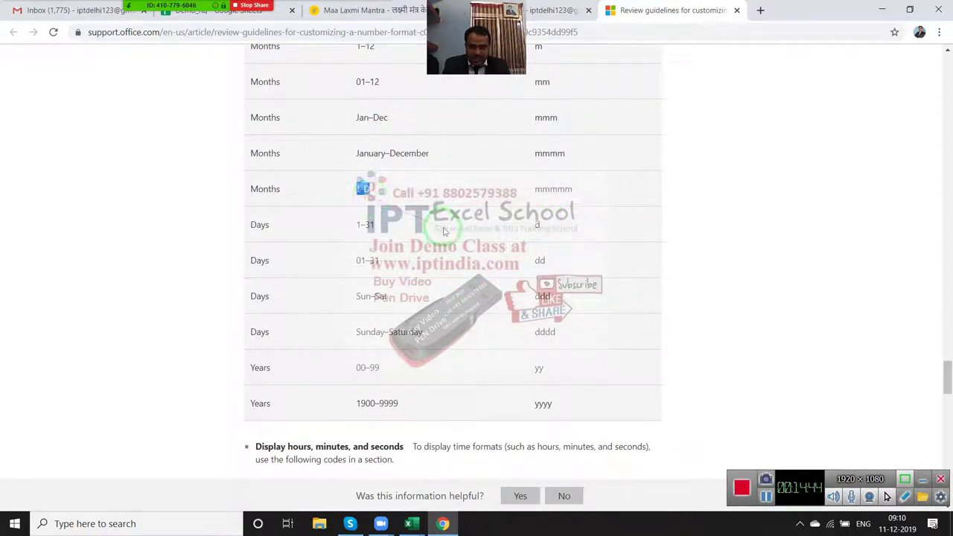
left_click_drag(380, 260, 446, 223)
scroll(417, 257, "down", 2)
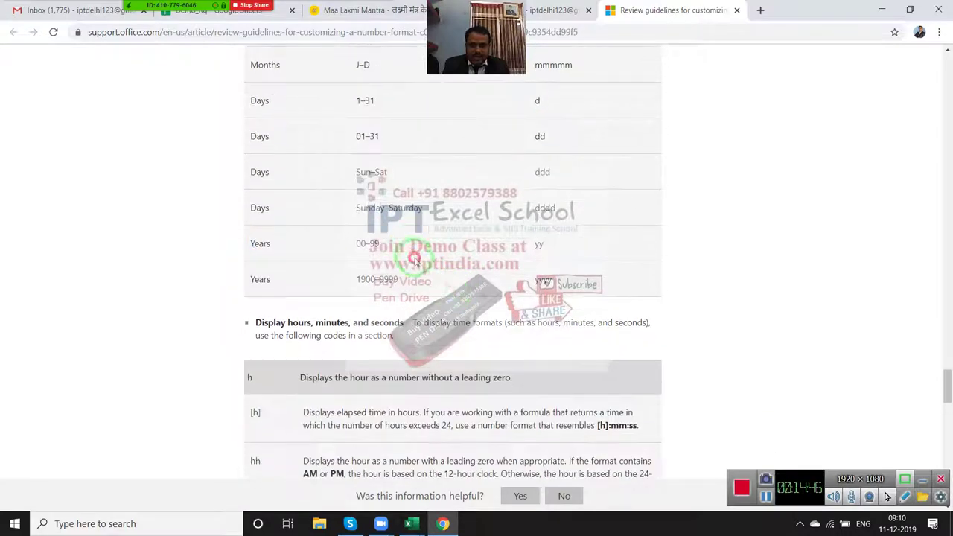
left_click_drag(415, 259, 420, 272)
key("alt+Tab")
- Enter the current date, 11-12-2019, into cell F17 with Ctrl+;
left_click(373, 344)
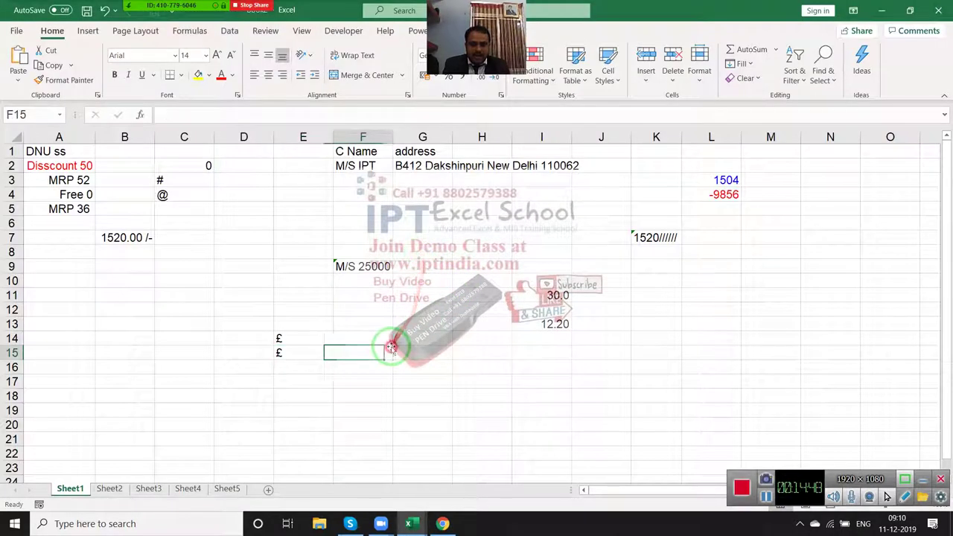
scroll(373, 295, "down", 2)
left_click(372, 295)
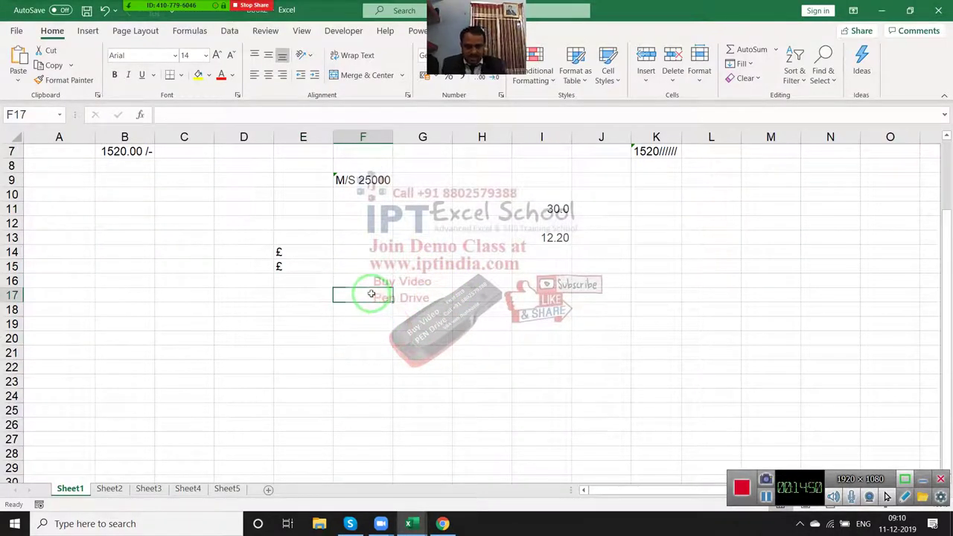
key("ctrl+semicolon")
key("Return")
left_click(368, 293)
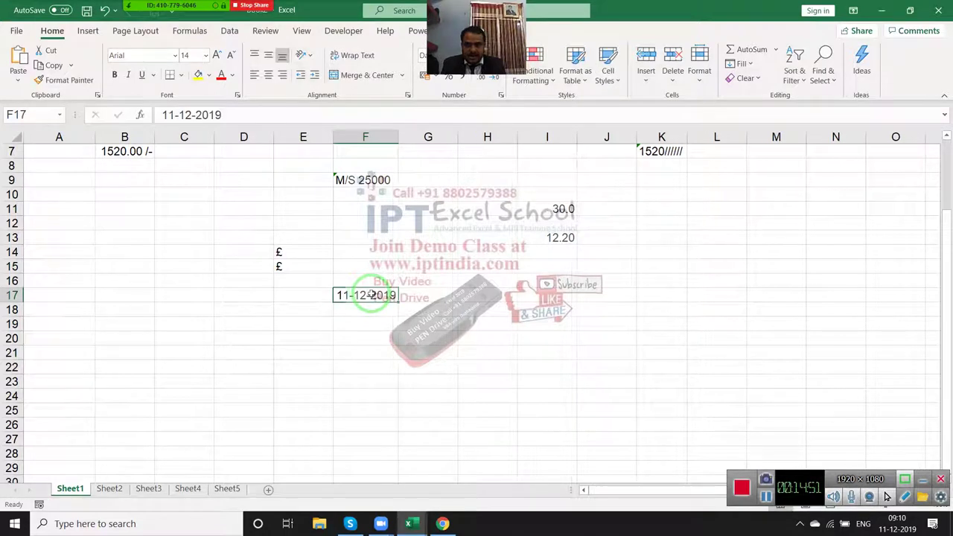
- Give F17 the custom format dddd-dd, mmm, yyyy so it shows Wednesday-11, Dec, 2019
left_click(504, 96)
left_click_drag(285, 113, 704, 108)
left_click(604, 246)
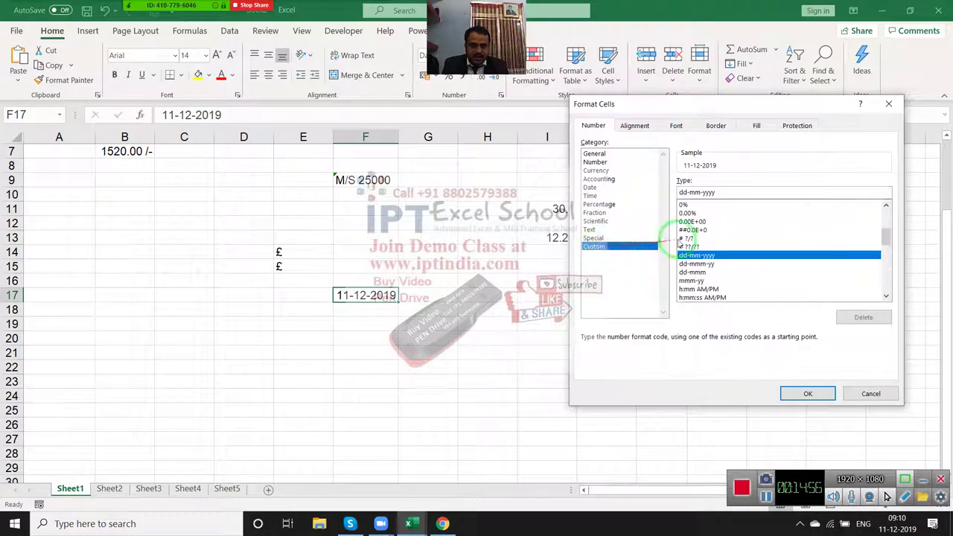
left_click_drag(719, 192, 622, 190)
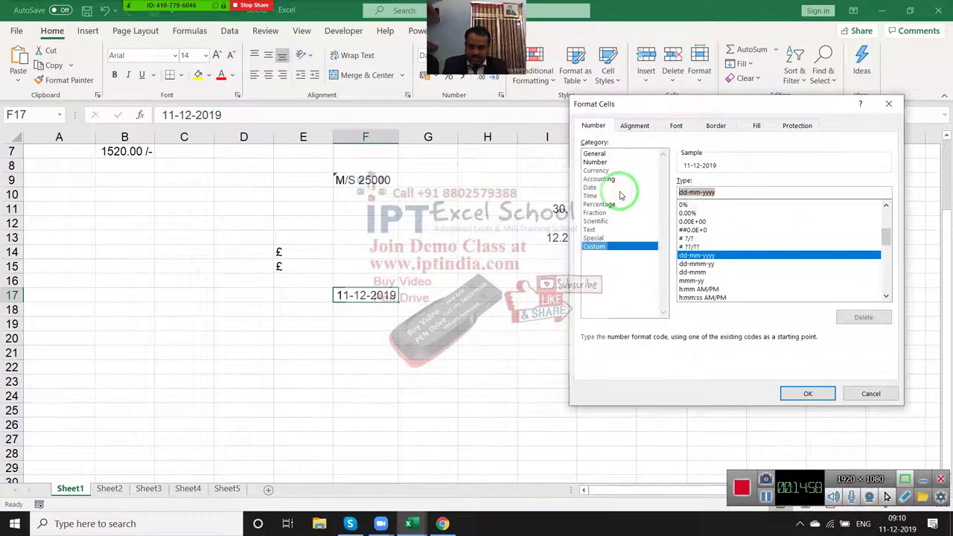
type("dd")
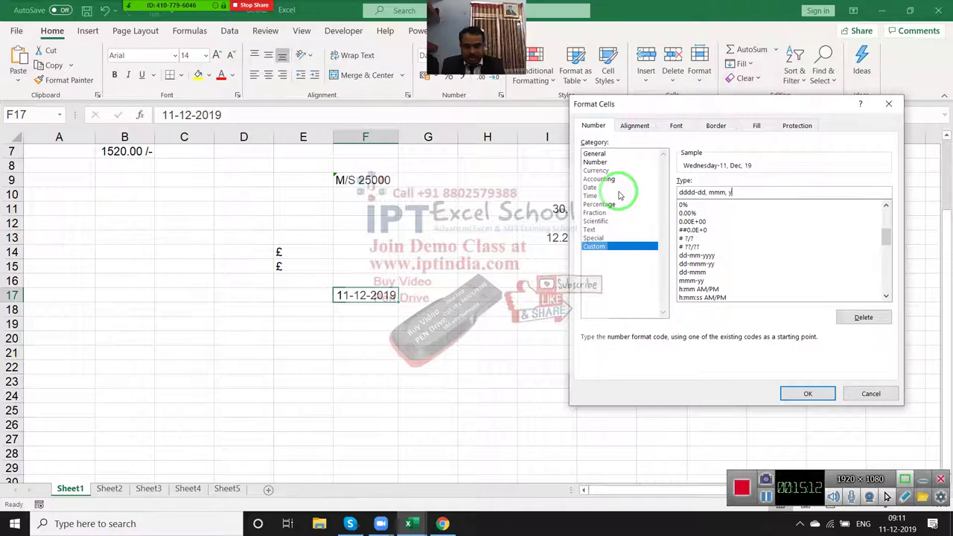
key("Return")
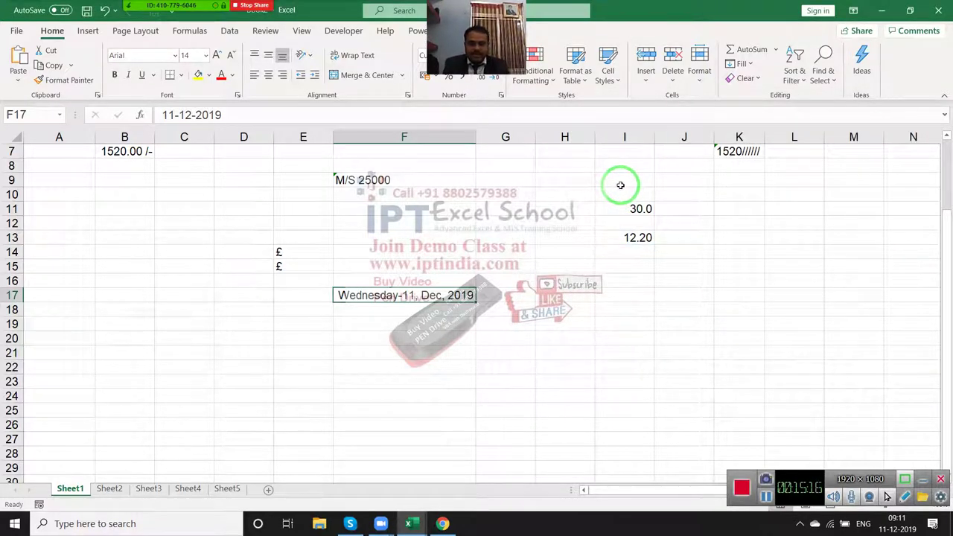
- Enter 35:40 in G18 and apply the custom [m] total-minutes format
left_click(516, 313)
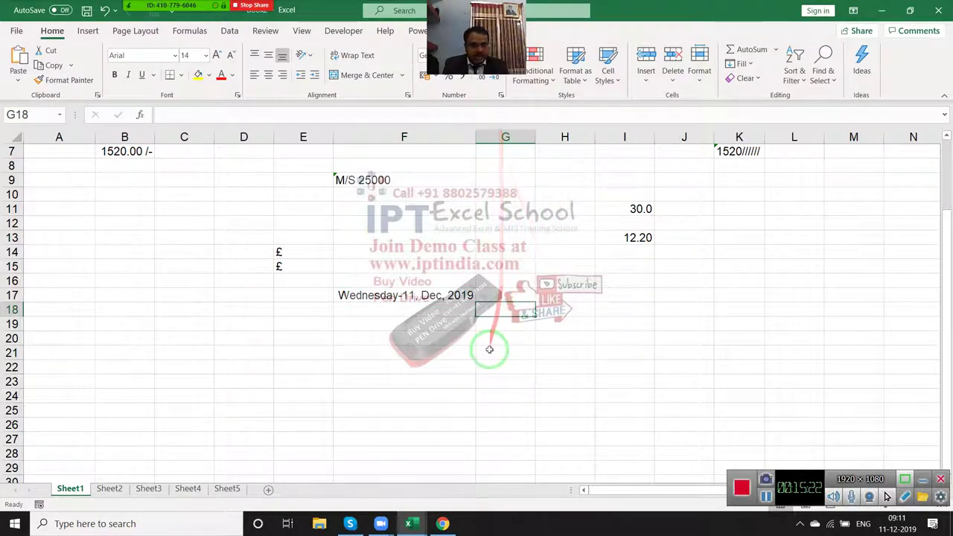
type("35:4")
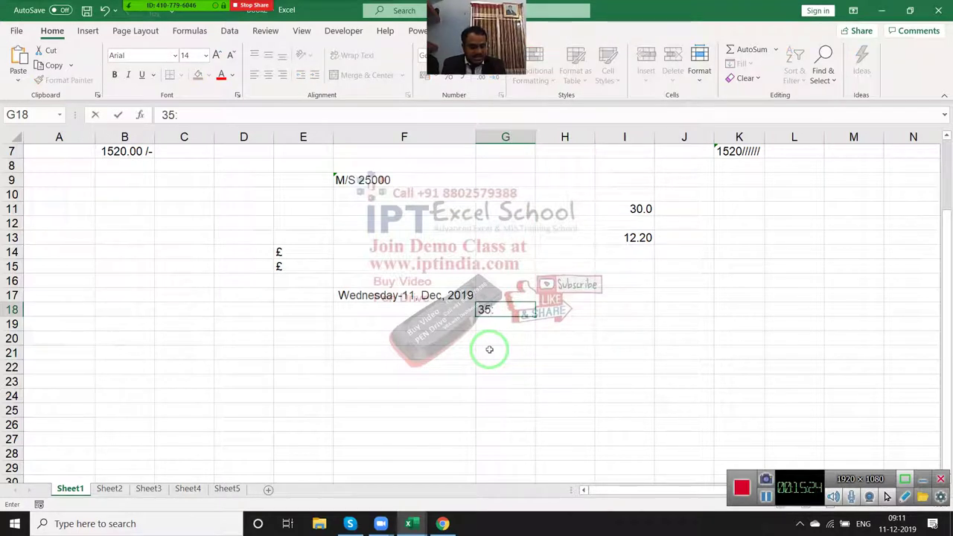
type("0")
key("Tab")
key("Left")
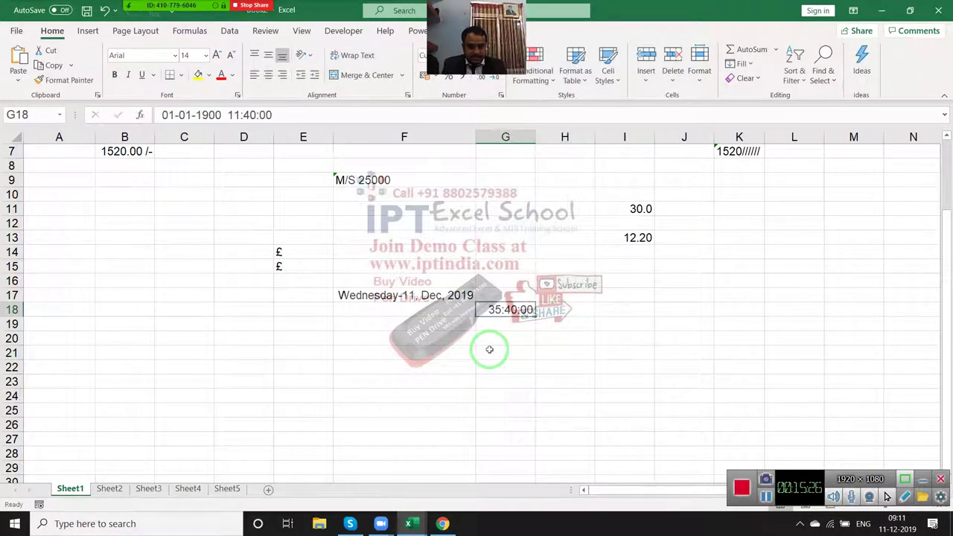
left_click(501, 95)
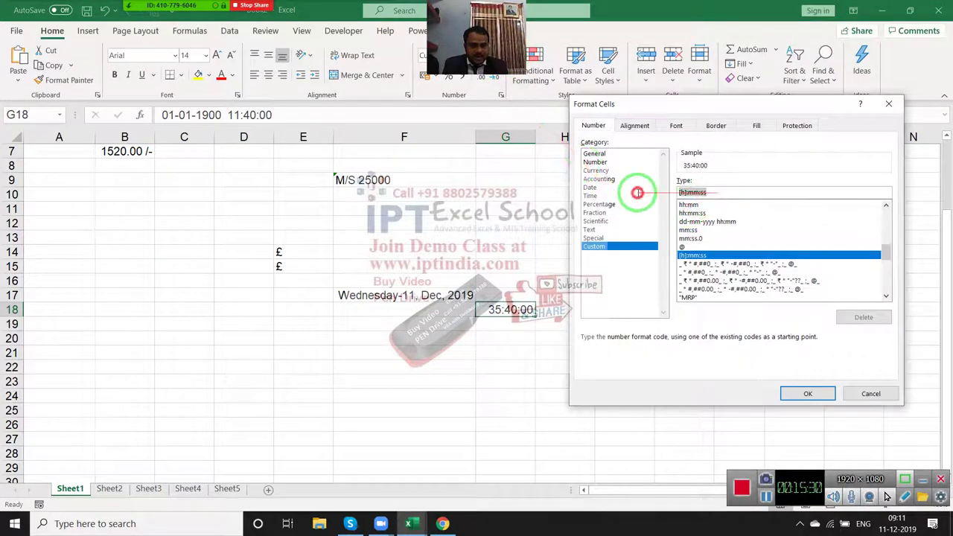
type("[m")
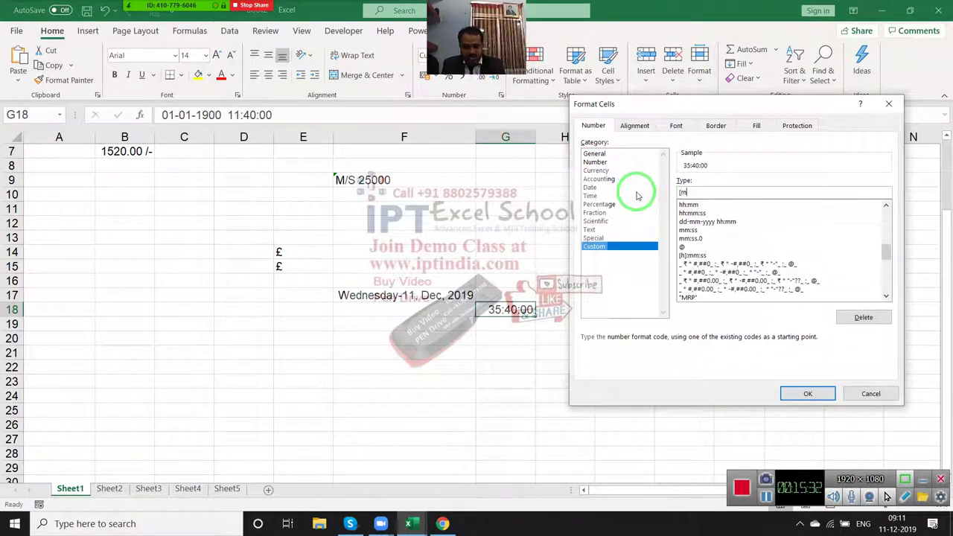
key("Return")
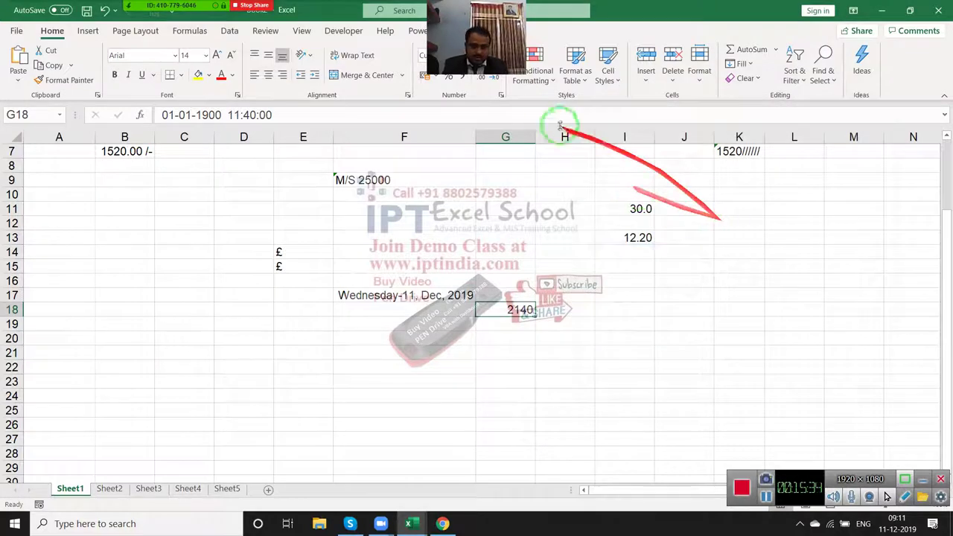
- Change G18's format to [s] so it shows 128400 seconds, then show the desktop
left_click(501, 94)
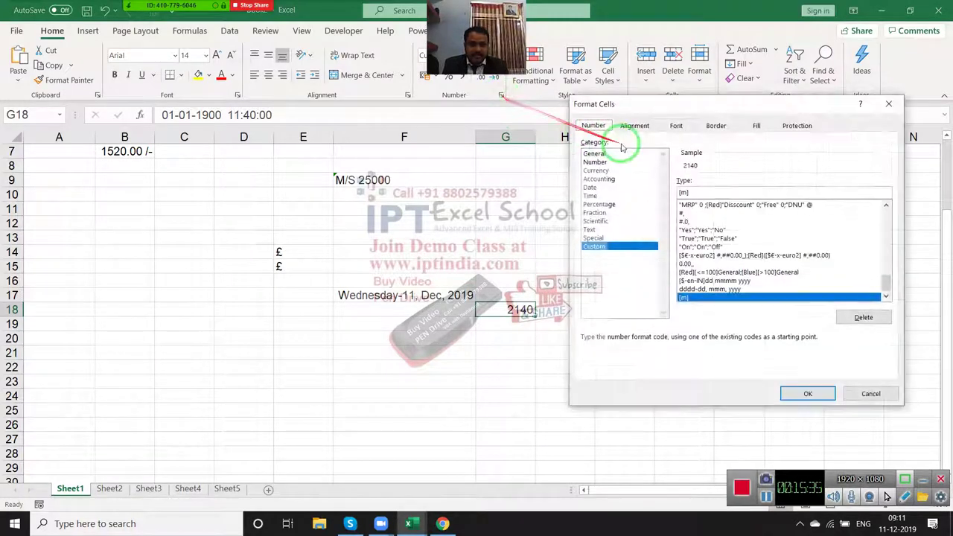
double_click(682, 192)
type("[")
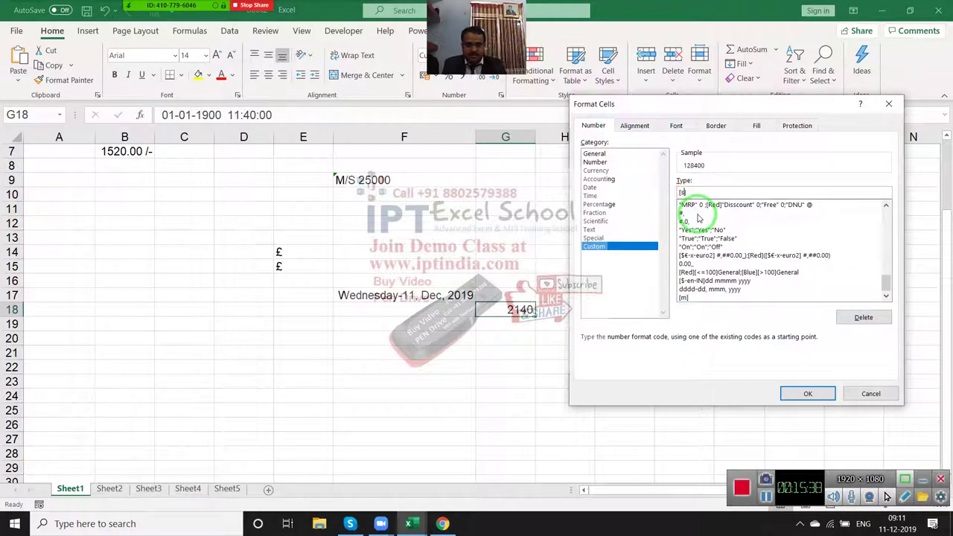
key("Return")
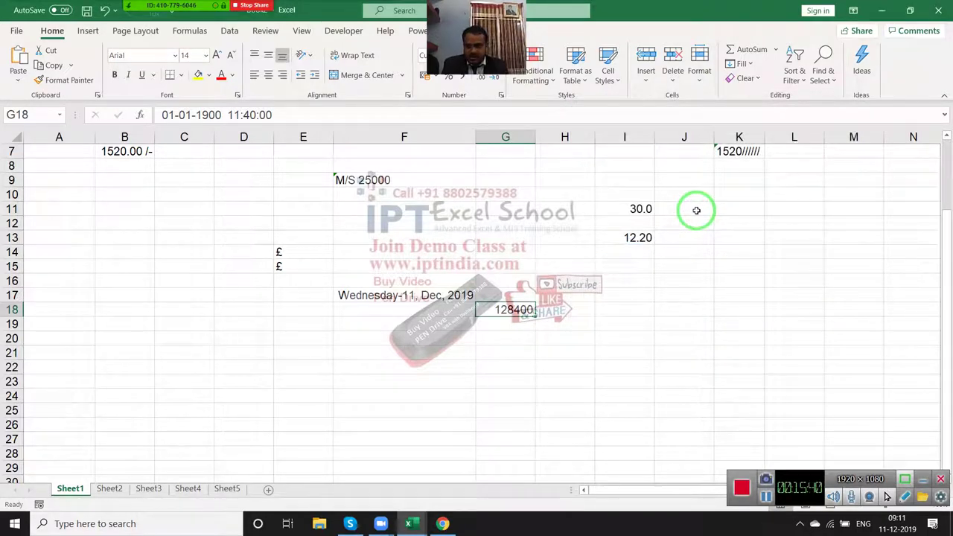
scroll(697, 211, "up", 2)
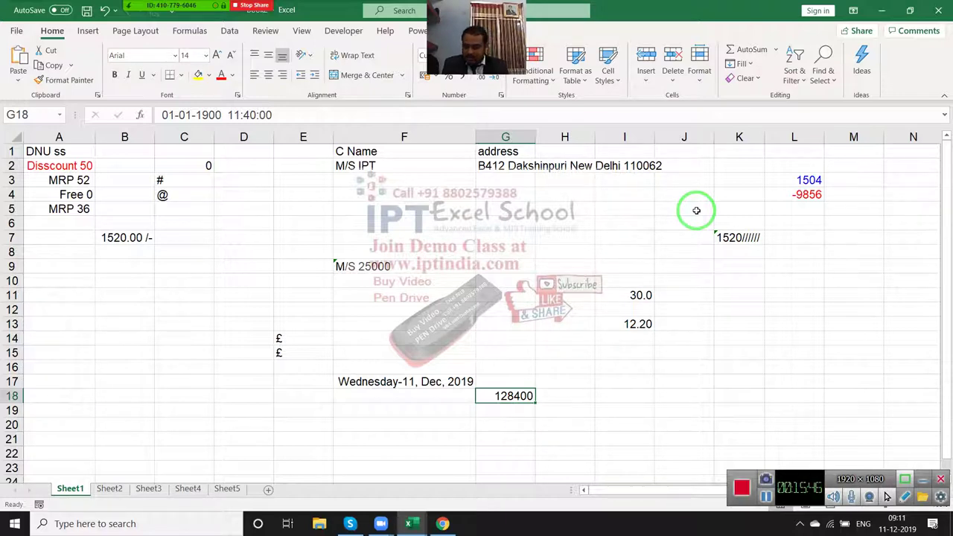
key("super+d")
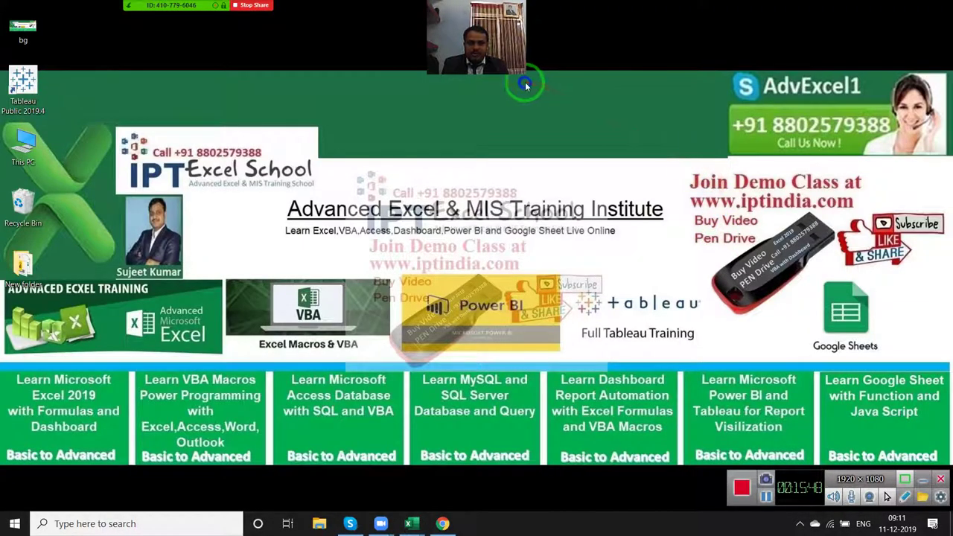
right_click(525, 85)
left_click(557, 117)
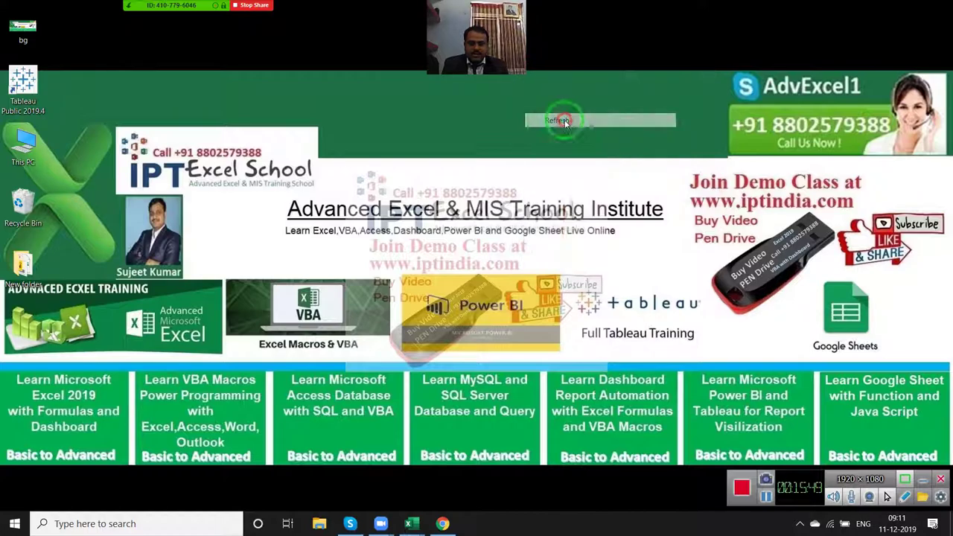
left_click(434, 523)
scroll(419, 262, "up", 3)
scroll(419, 262, "up", 3)
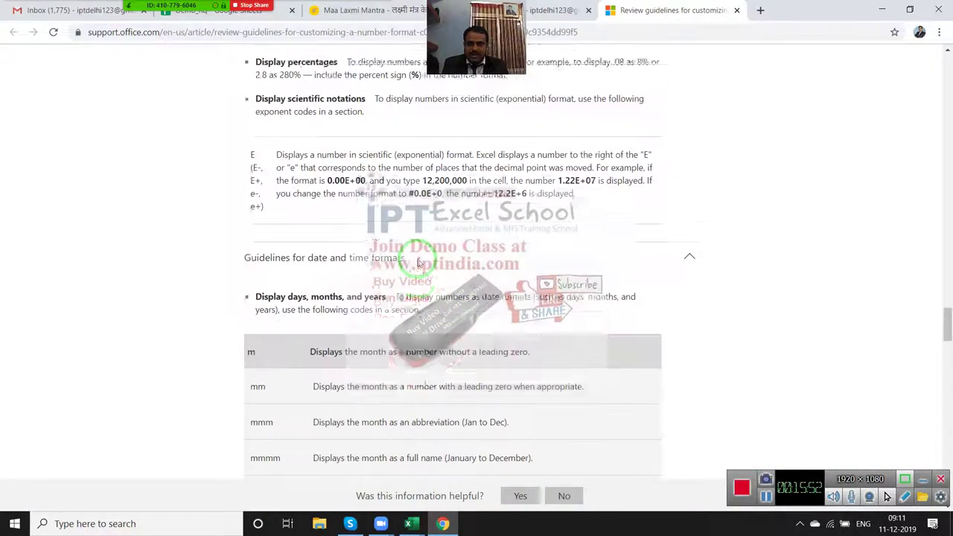
scroll(419, 262, "up", 5)
scroll(418, 262, "up", 5)
scroll(418, 262, "up", 5)
scroll(418, 262, "up", 4)
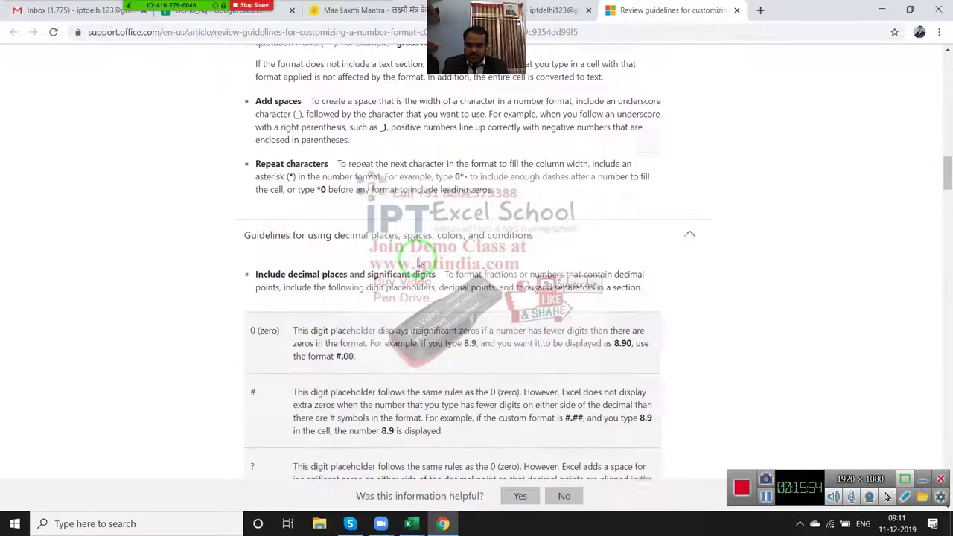
scroll(418, 262, "up", 5)
scroll(419, 262, "up", 5)
scroll(419, 262, "up", 5)
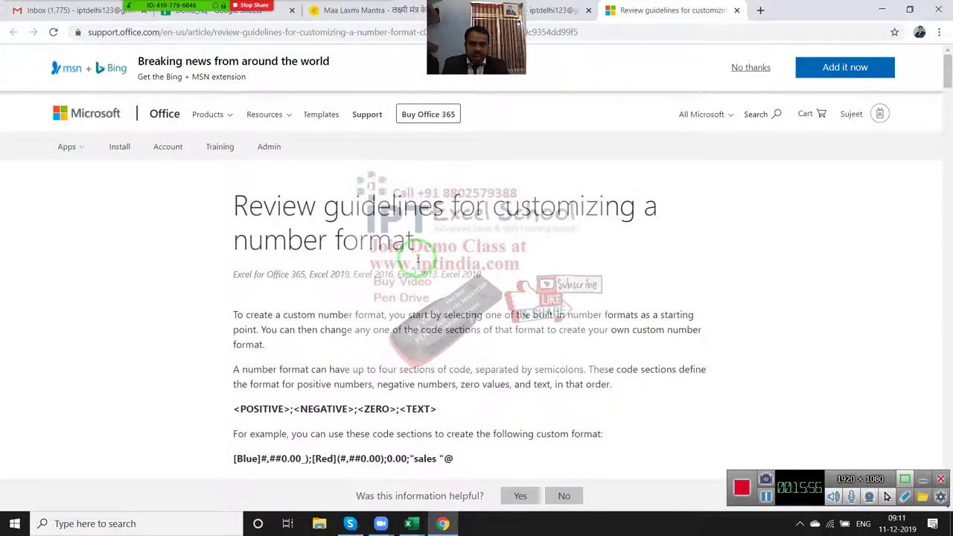
key("super+d")
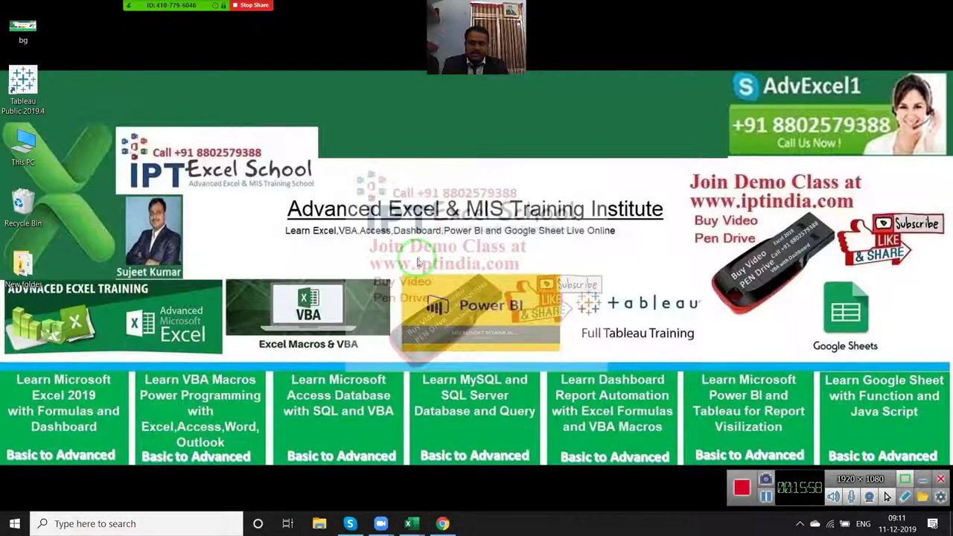